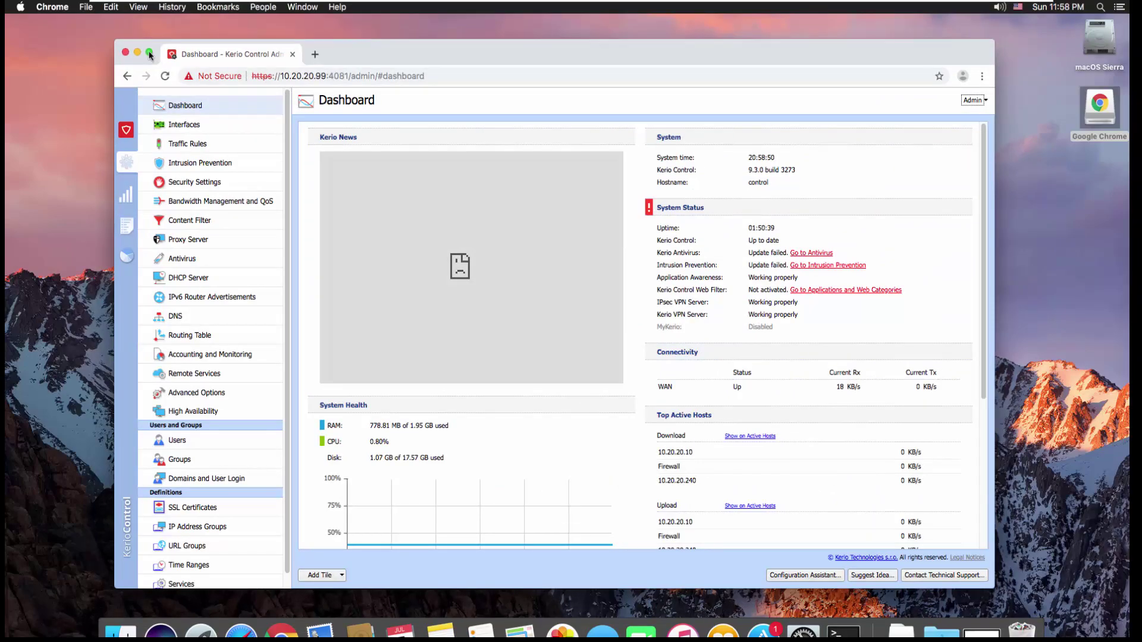
Switch Chrome to full screen with the Kerio Control Dashboard showing.
{"action": "left_click", "coordinate": [148, 52]}
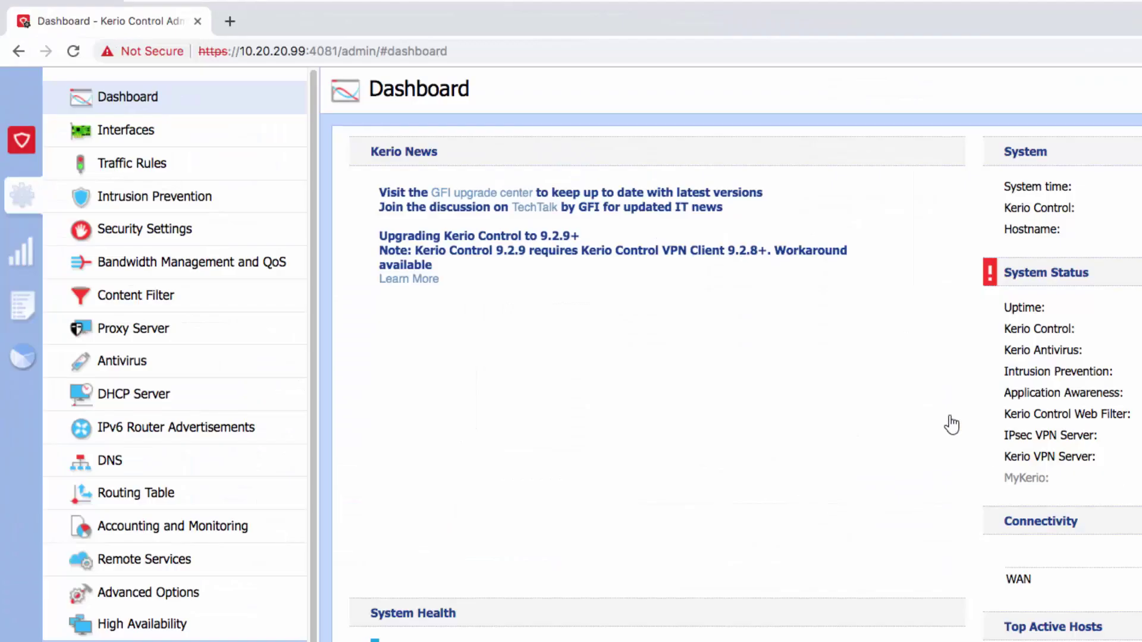
Show the Interfaces list from Kerio Control's left sidebar.
{"action": "left_click", "coordinate": [121, 131]}
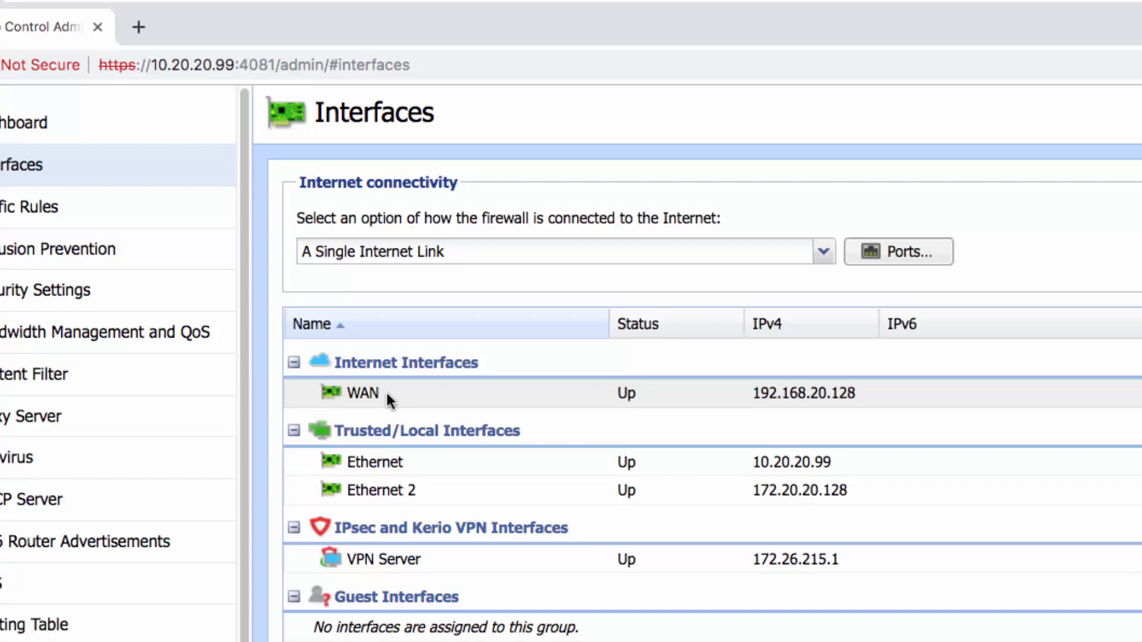
Set WAN to manual IPv4 192.168.20.99/255.255.255.0 with gateway and DNS 192.168.20.2.
{"action": "double_click", "coordinate": [456, 393]}
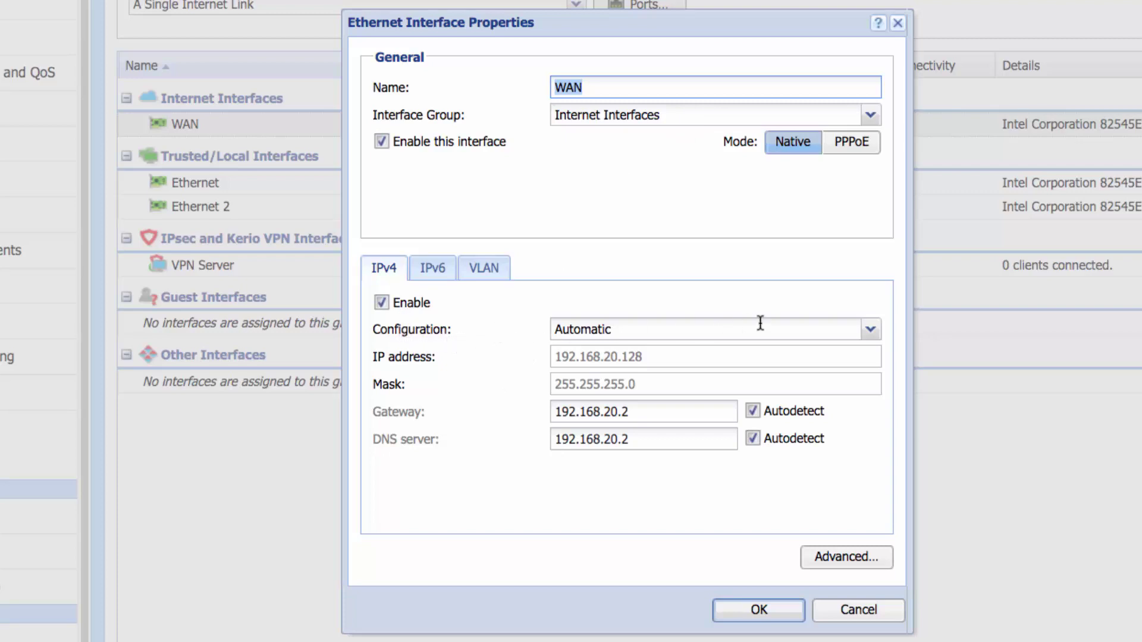
{"action": "left_click", "coordinate": [872, 331]}
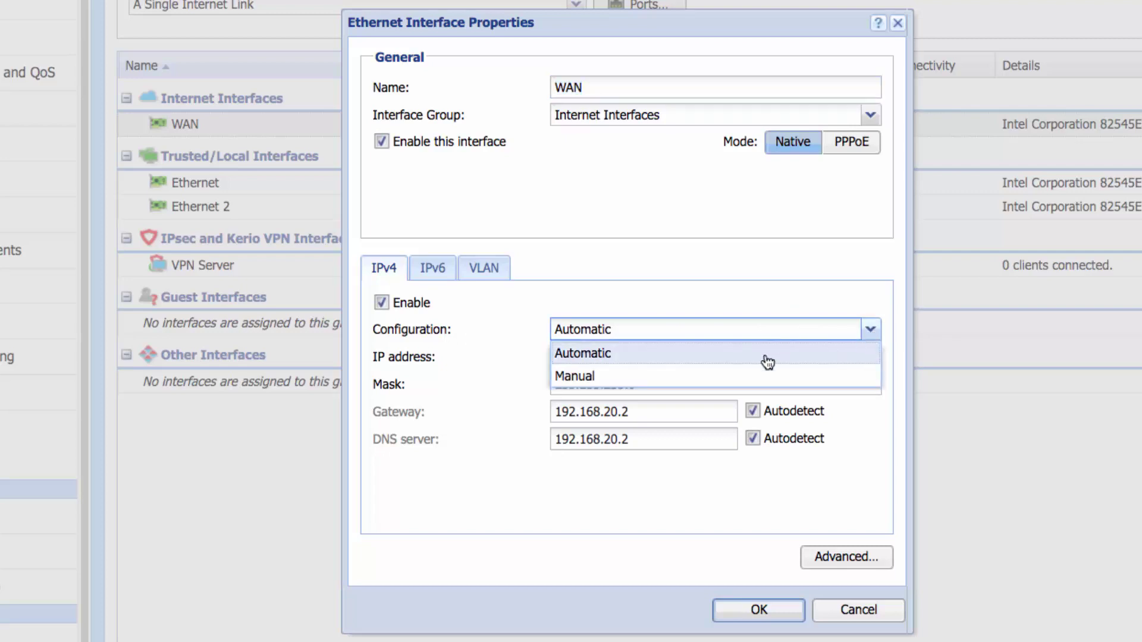
{"action": "left_click", "coordinate": [627, 383]}
{"action": "left_click", "coordinate": [678, 358]}
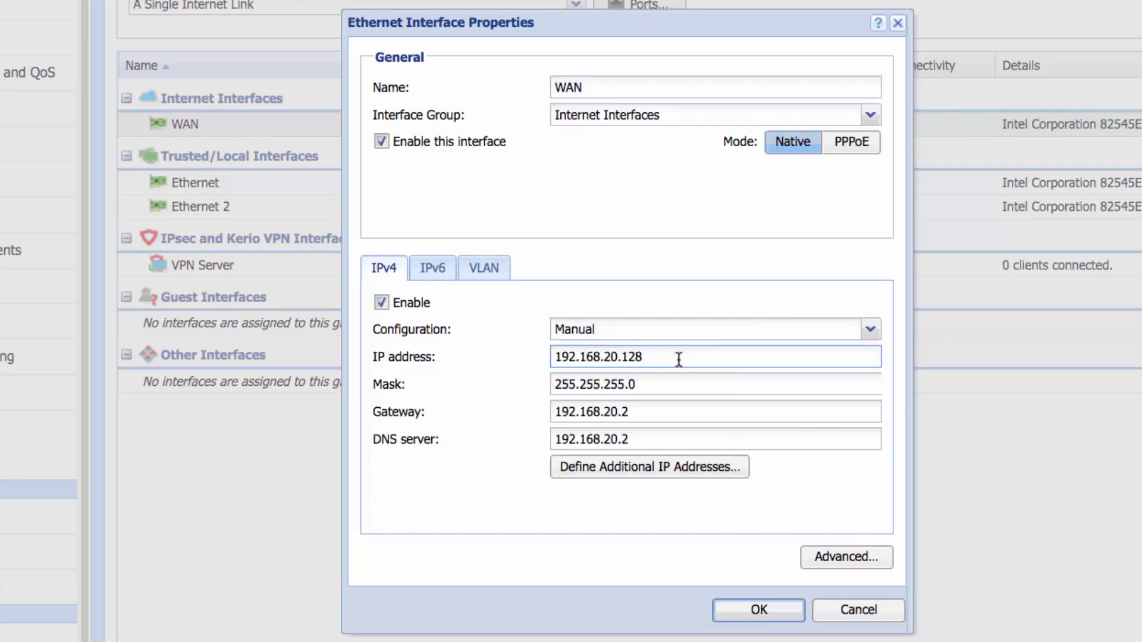
{"action": "key", "text": "BackSpace"}
{"action": "key", "text": "BackSpace"}
{"action": "key", "text": "BackSpace"}
{"action": "type", "text": "99"}
{"action": "left_click", "coordinate": [673, 381]}
{"action": "left_click", "coordinate": [667, 409]}
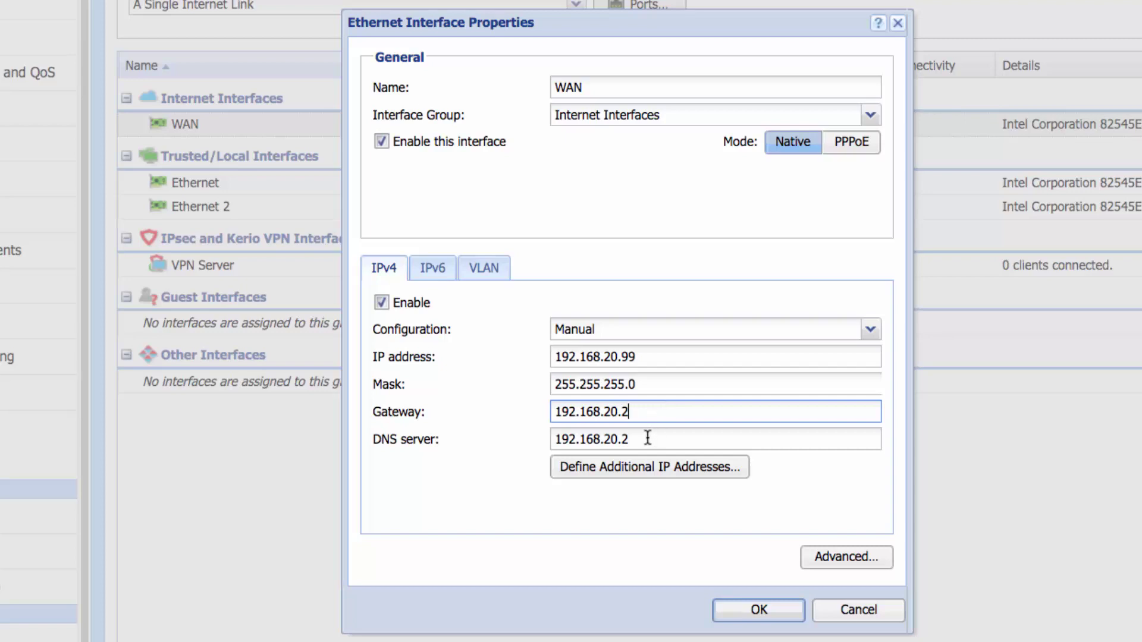
{"action": "key", "text": "Tab"}
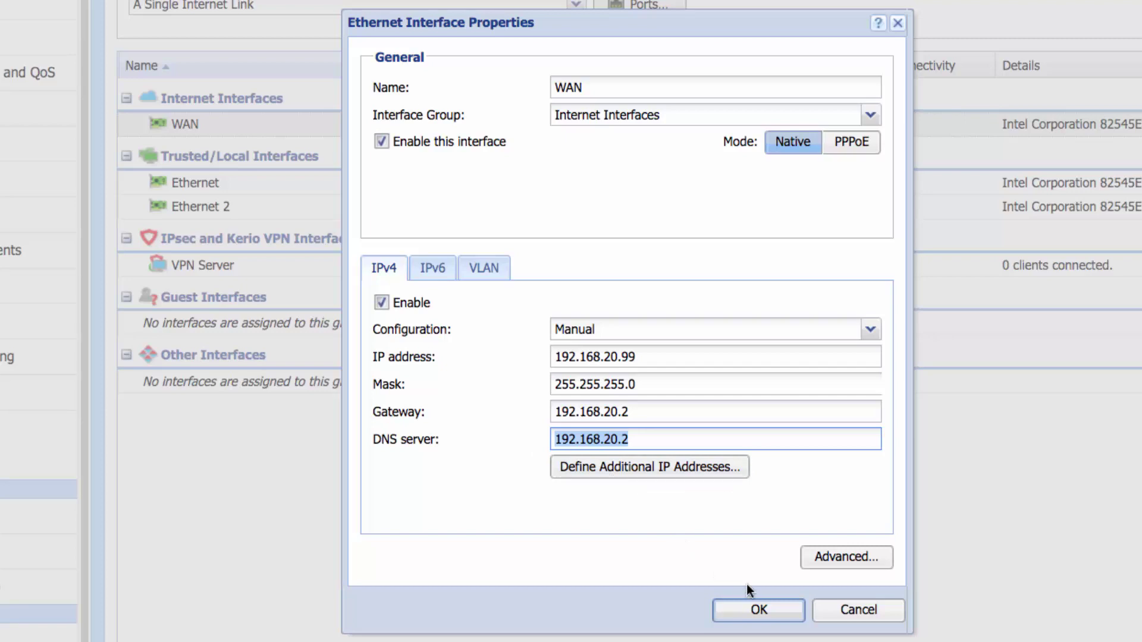
{"action": "left_click", "coordinate": [759, 611]}
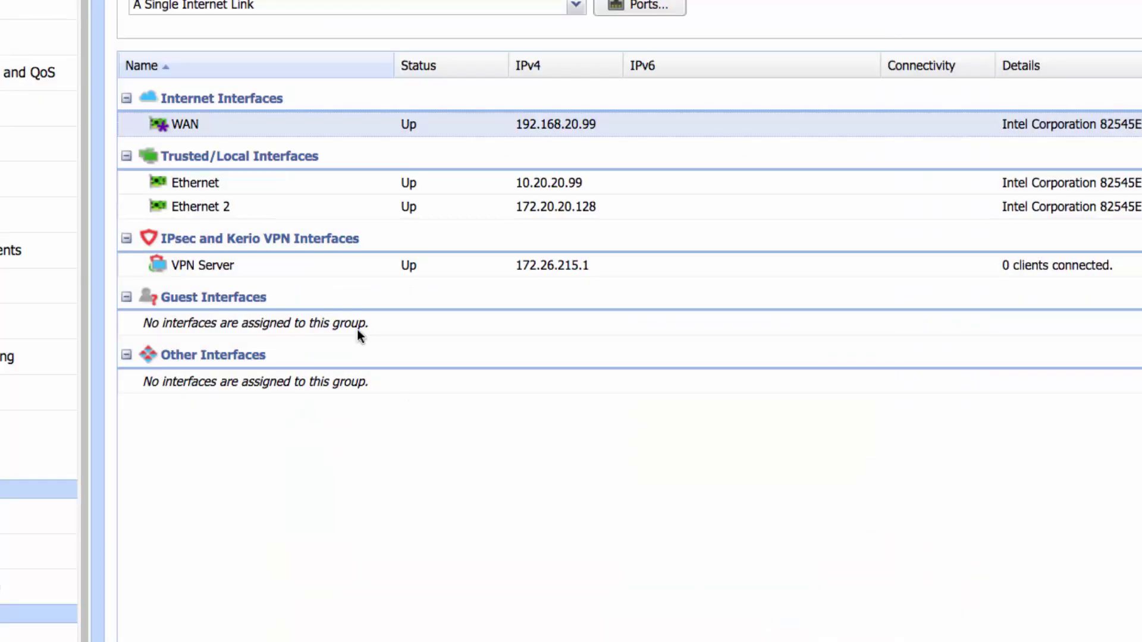
Rename the Ethernet interface to LAN and delete its gateway, keeping 10.20.20.99.
{"action": "left_click", "coordinate": [268, 186]}
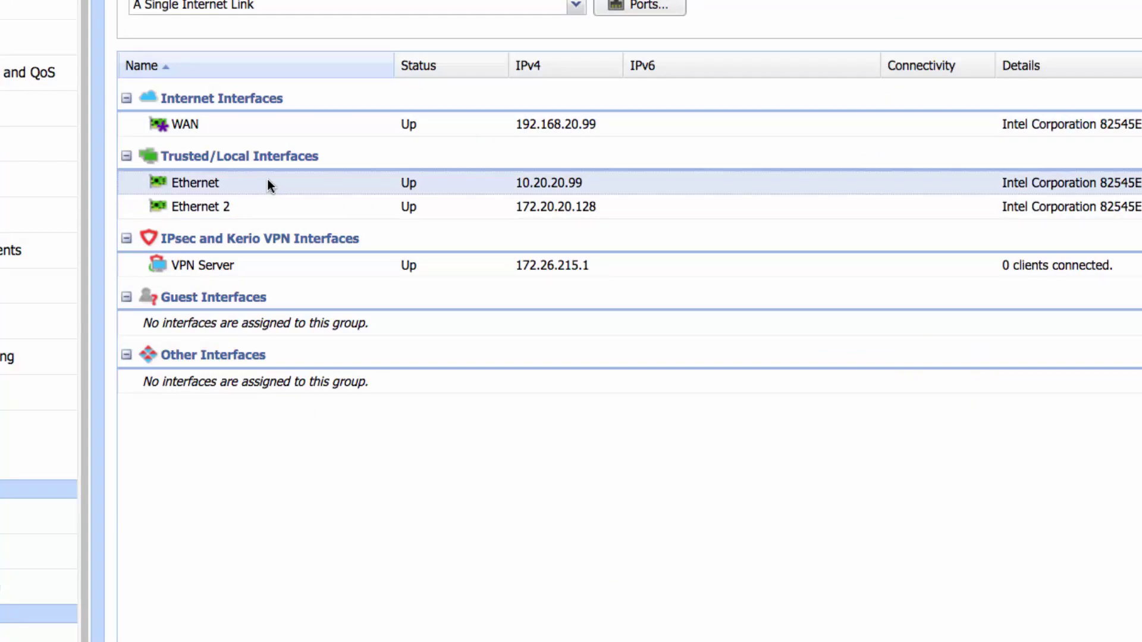
{"action": "double_click", "coordinate": [268, 184]}
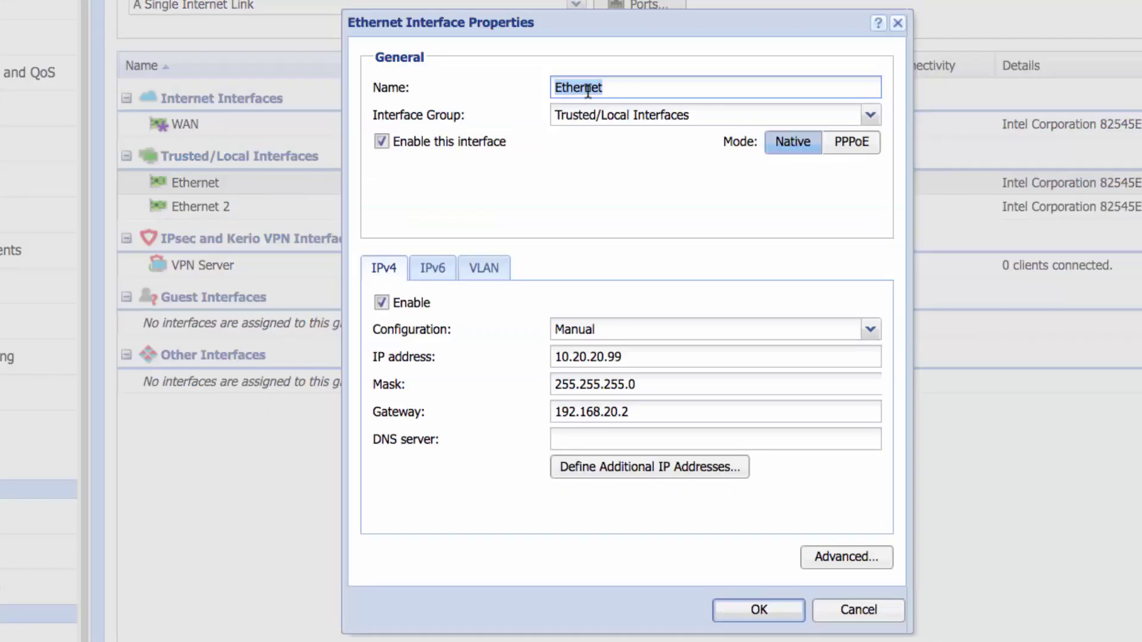
{"action": "type", "text": "LAN"}
{"action": "left_click_drag", "start_coordinate": [642, 412], "coordinate": [553, 411]}
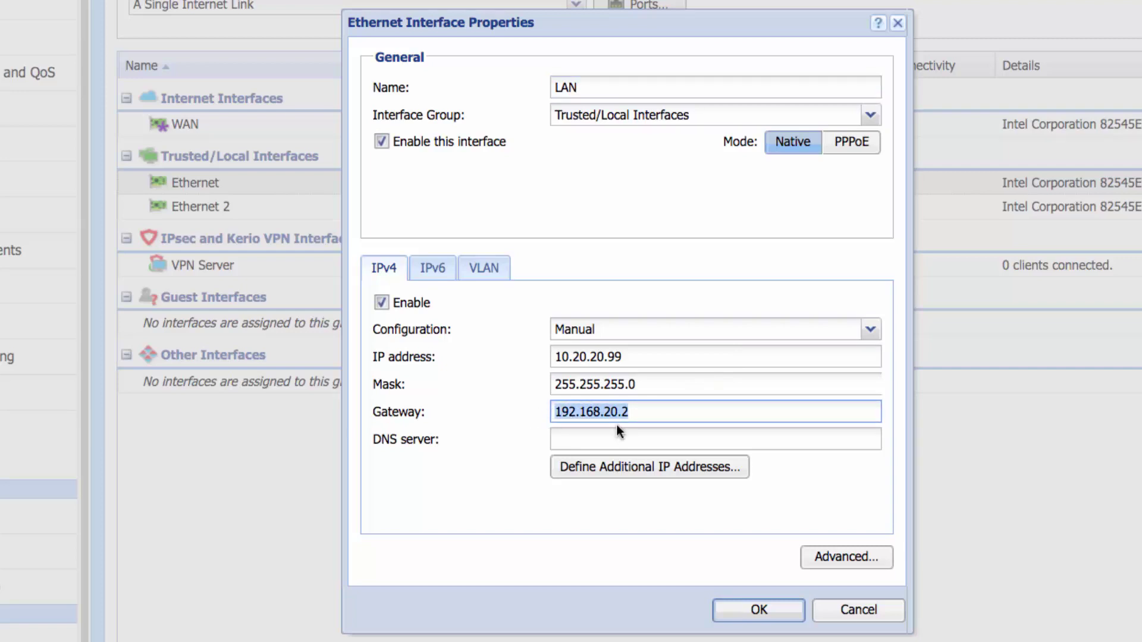
{"action": "key", "text": "BackSpace"}
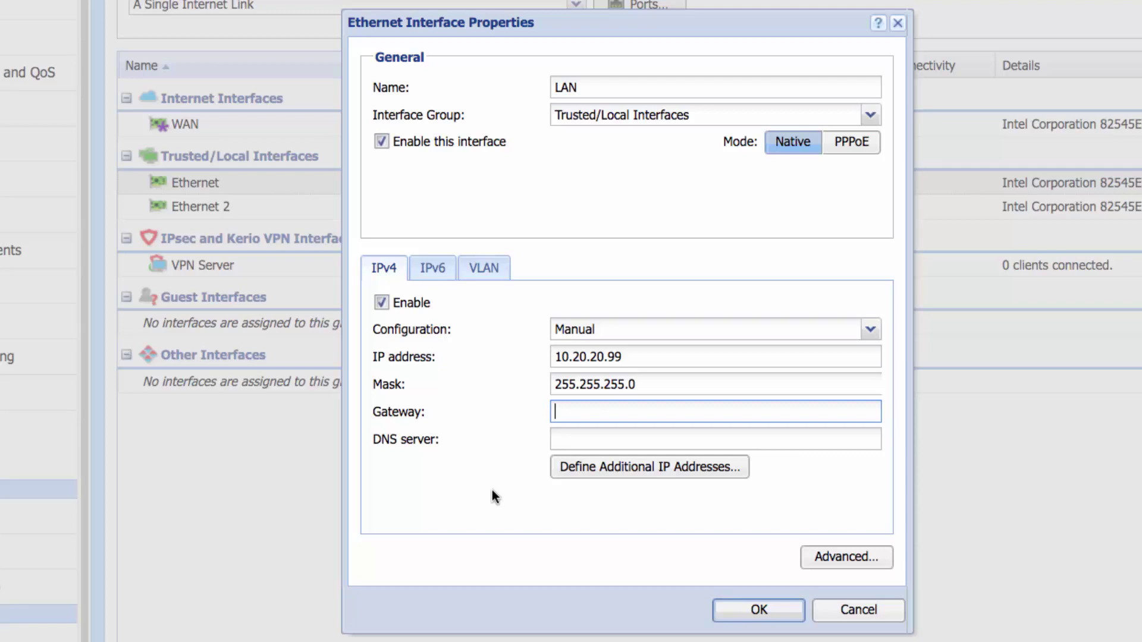
{"action": "left_click", "coordinate": [757, 618]}
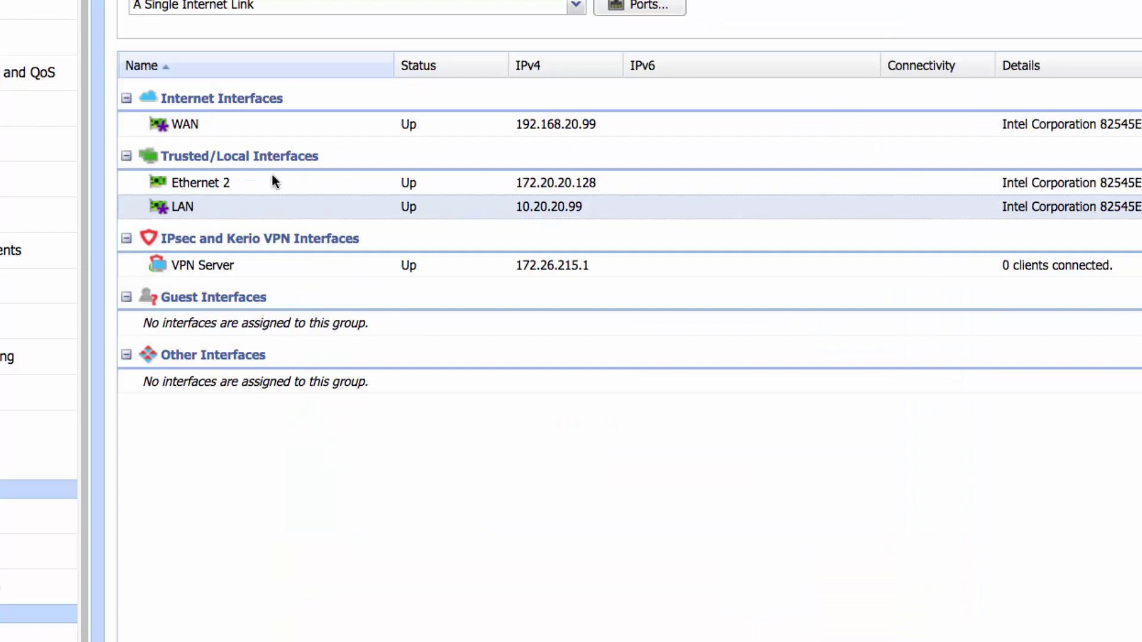
Rename Ethernet 2 to DMZ and place it in the Internet Interfaces group.
{"action": "left_click", "coordinate": [273, 180]}
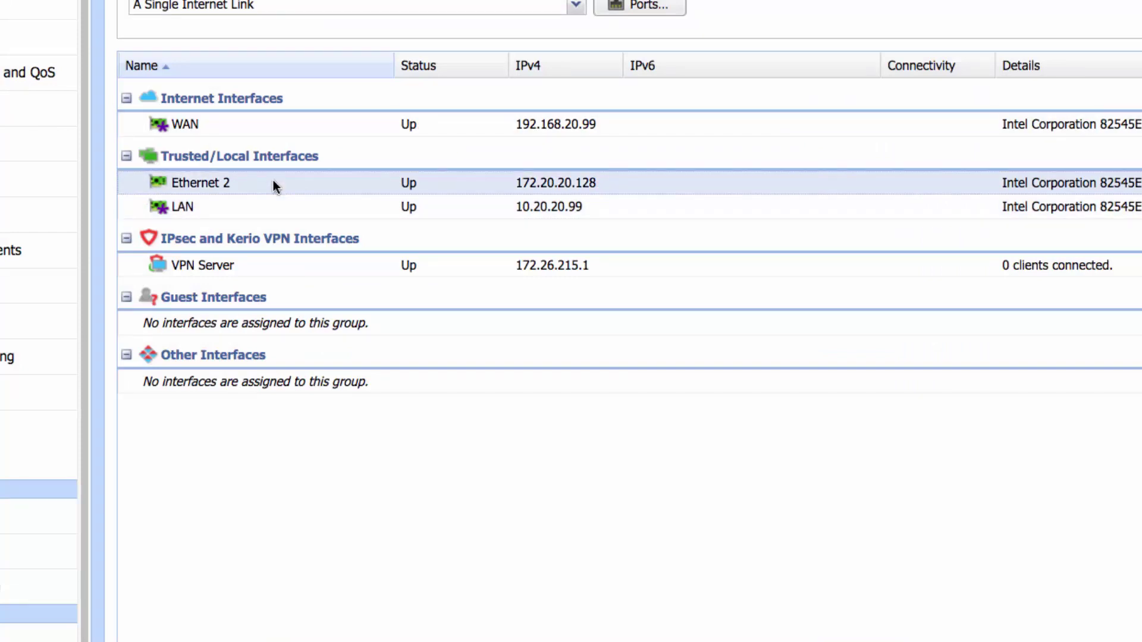
{"action": "double_click", "coordinate": [273, 180]}
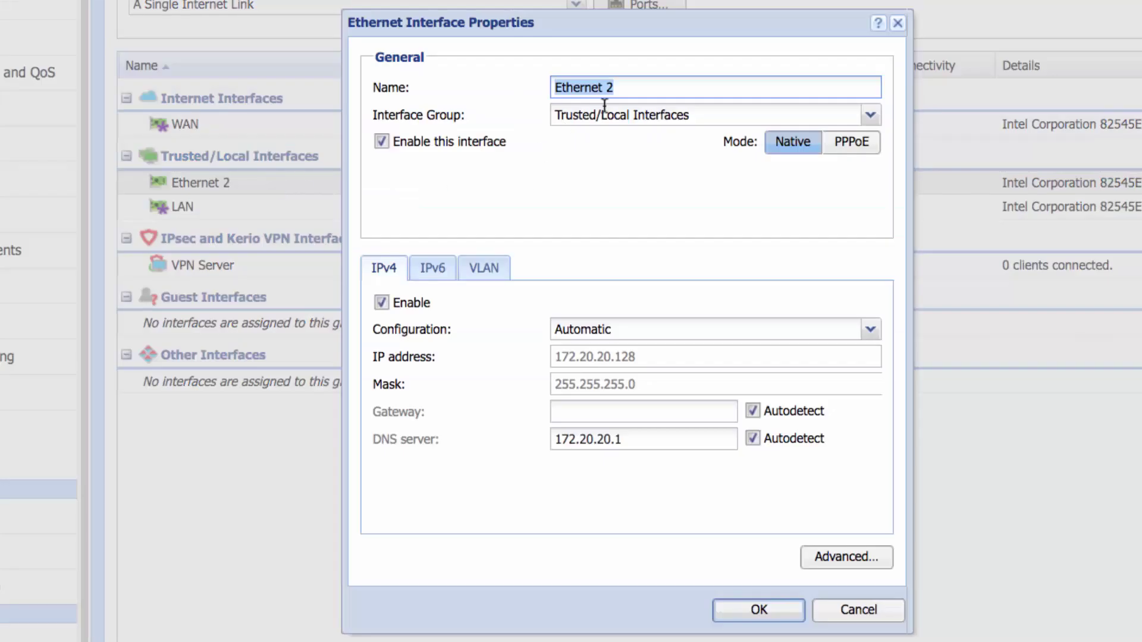
{"action": "type", "text": "DMZ"}
{"action": "left_click", "coordinate": [870, 116]}
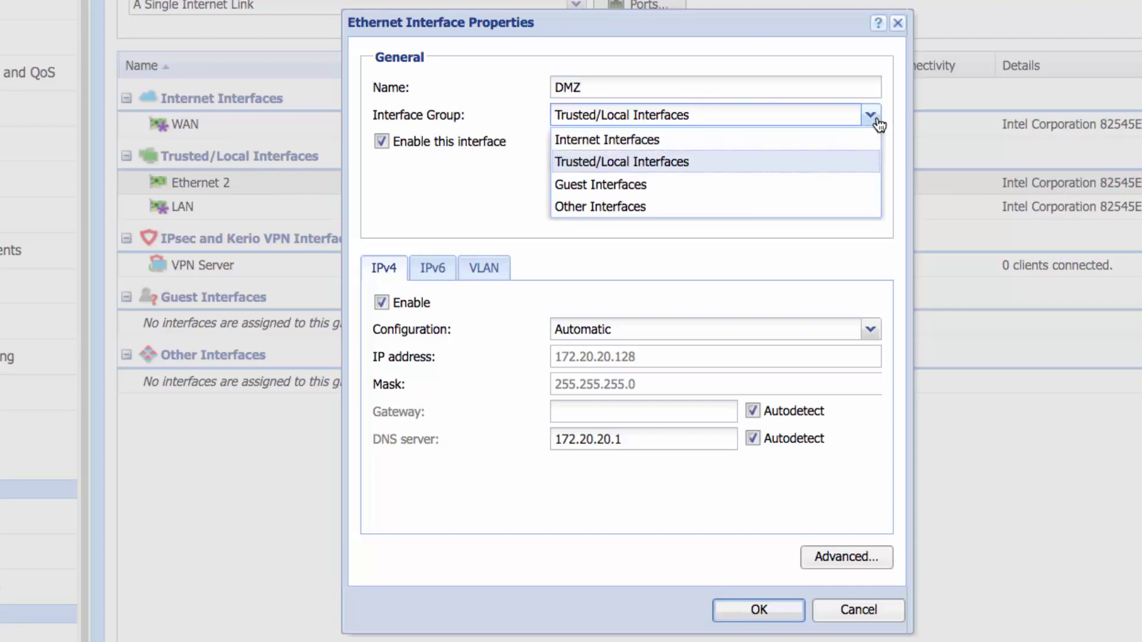
{"action": "left_click", "coordinate": [630, 140]}
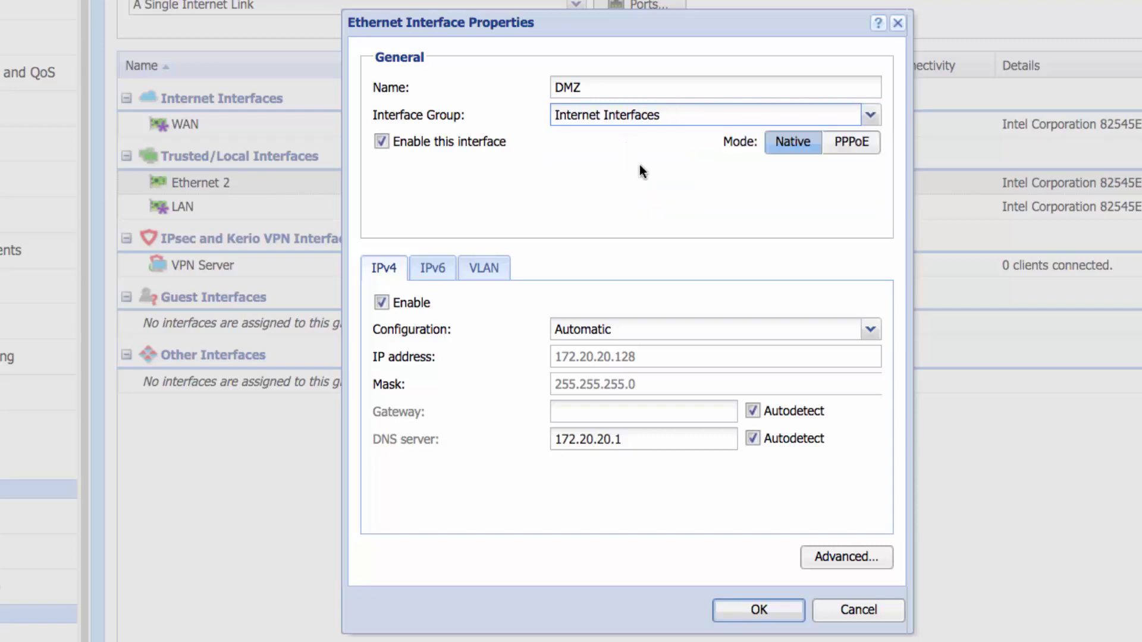
Give DMZ manual IPv4 172.20.20.99 with DNS server 192.168.20.2, leaving the gateway empty.
{"action": "left_click", "coordinate": [869, 330]}
{"action": "left_click", "coordinate": [645, 375]}
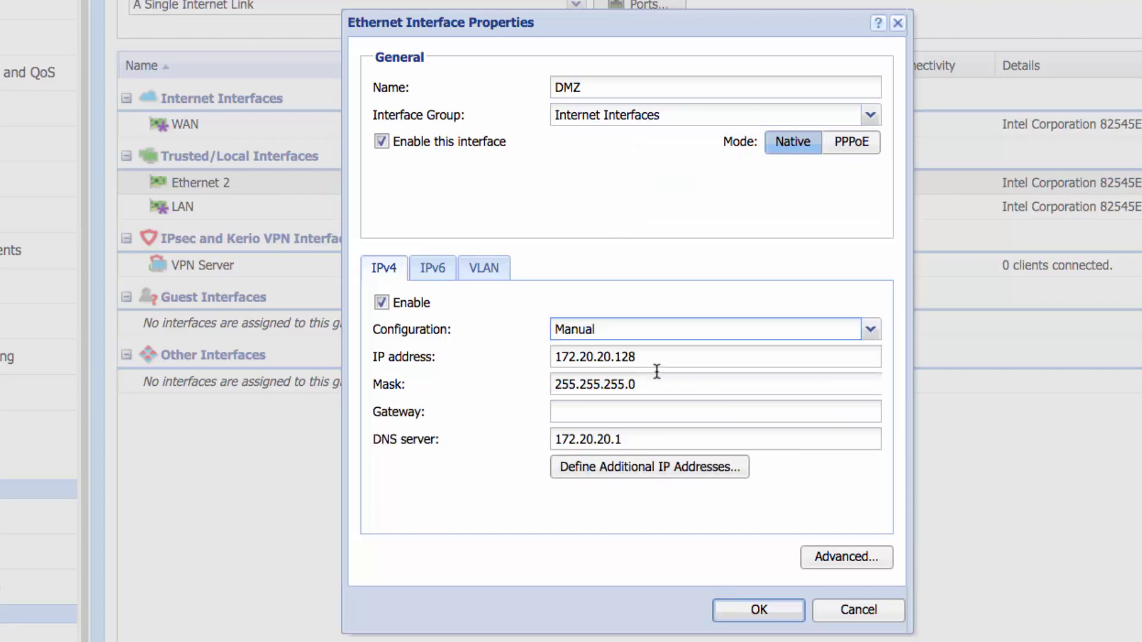
{"action": "left_click", "coordinate": [666, 358]}
{"action": "key", "text": "BackSpace"}
{"action": "key", "text": "BackSpace"}
{"action": "key", "text": "BackSpace"}
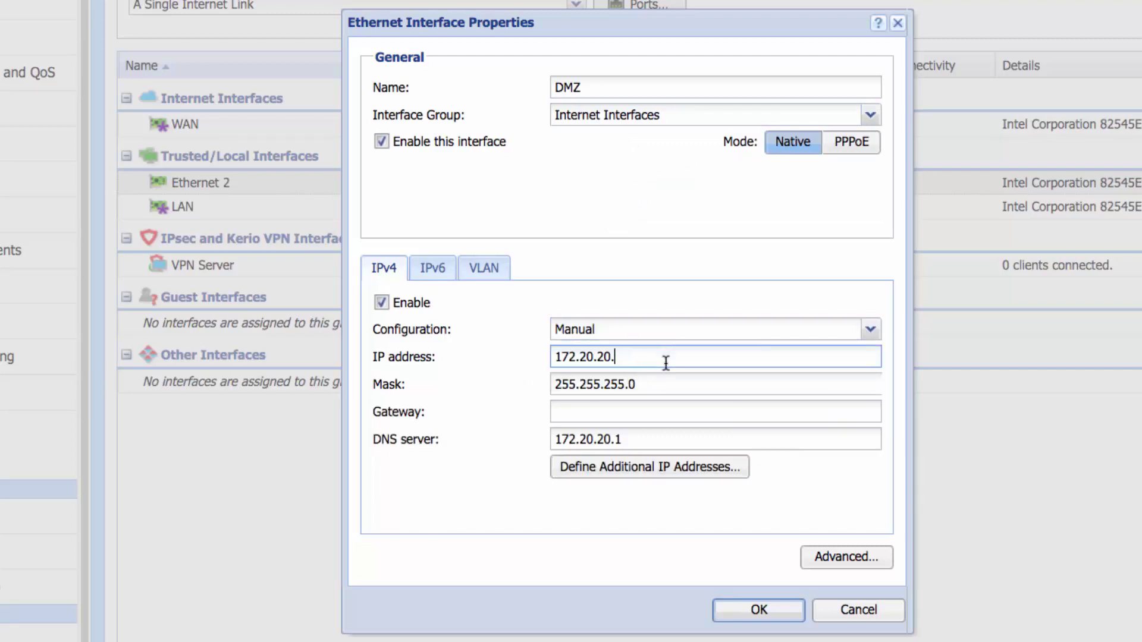
{"action": "type", "text": "99"}
{"action": "left_click", "coordinate": [596, 411]}
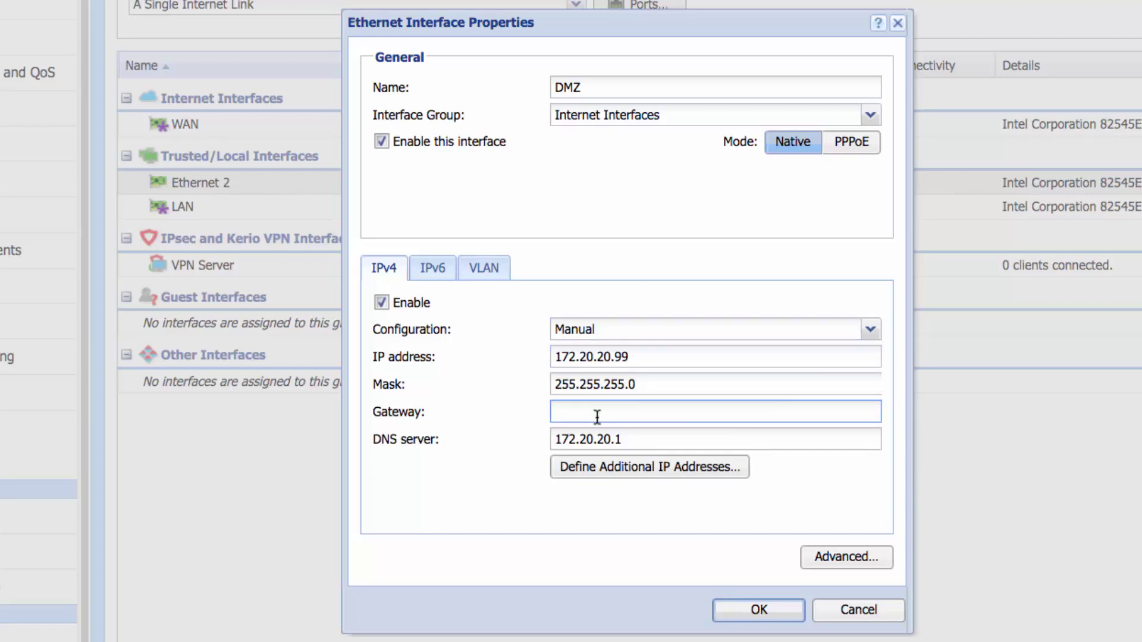
{"action": "left_click", "coordinate": [630, 439]}
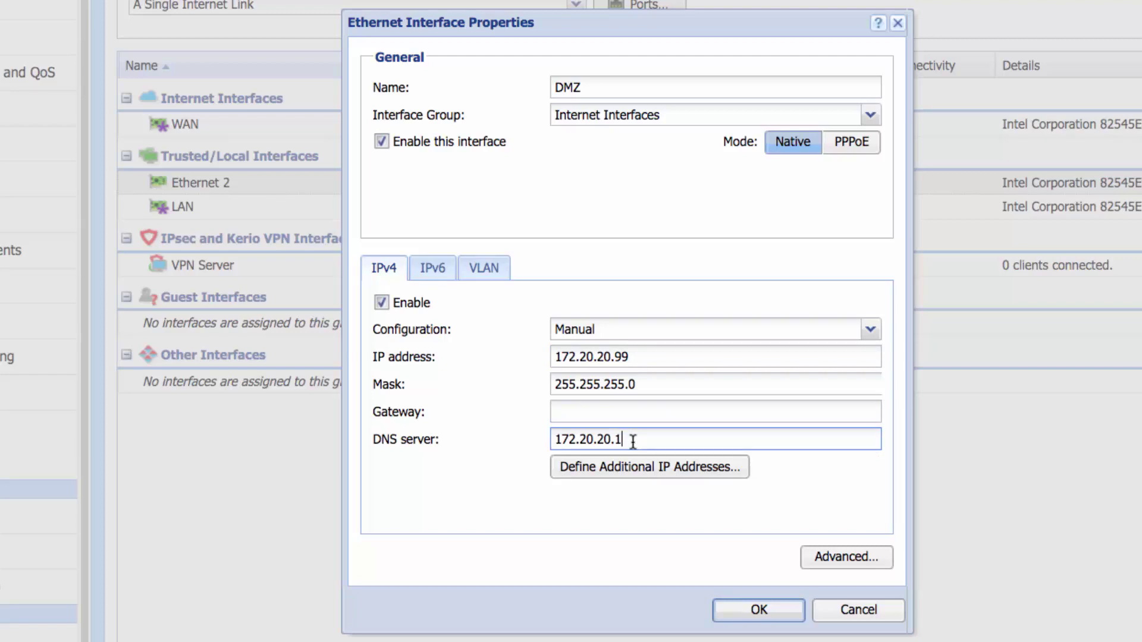
{"action": "key", "text": "BackSpace"}
{"action": "key", "text": "BackSpace"}
{"action": "key", "text": "BackSpace"}
{"action": "key", "text": "BackSpace"}
{"action": "key", "text": "BackSpace"}
{"action": "key", "text": "BackSpace"}
{"action": "key", "text": "BackSpace"}
{"action": "key", "text": "BackSpace"}
{"action": "key", "text": "BackSpace"}
{"action": "key", "text": "BackSpace"}
{"action": "key", "text": "BackSpace"}
{"action": "type", "text": "192"}
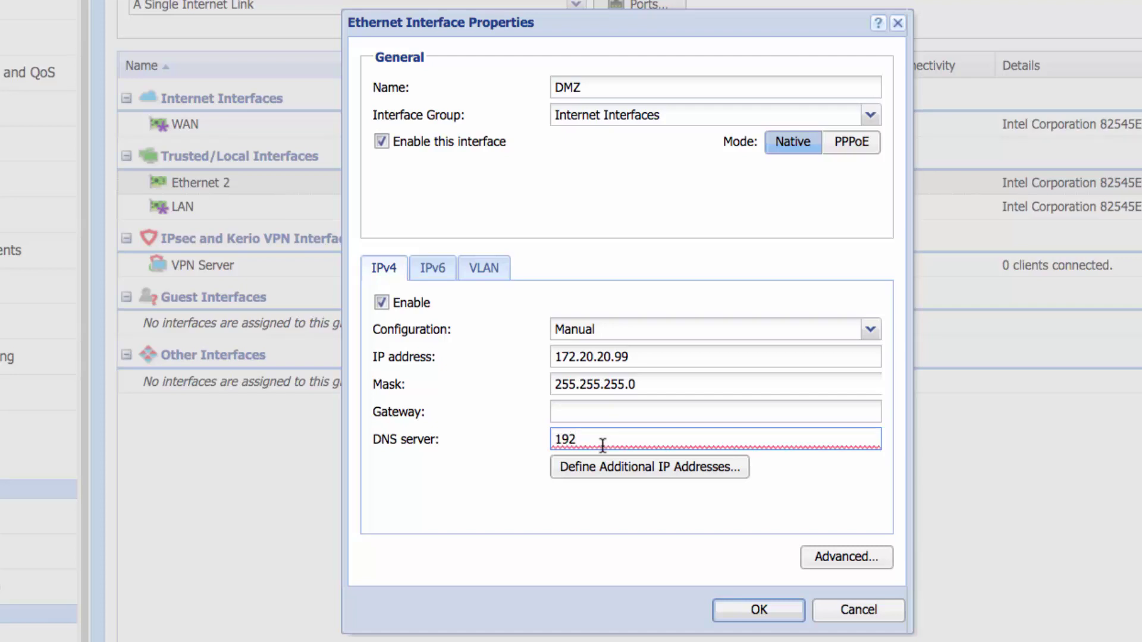
{"action": "type", "text": ".168.20.2"}
{"action": "left_click", "coordinate": [574, 414]}
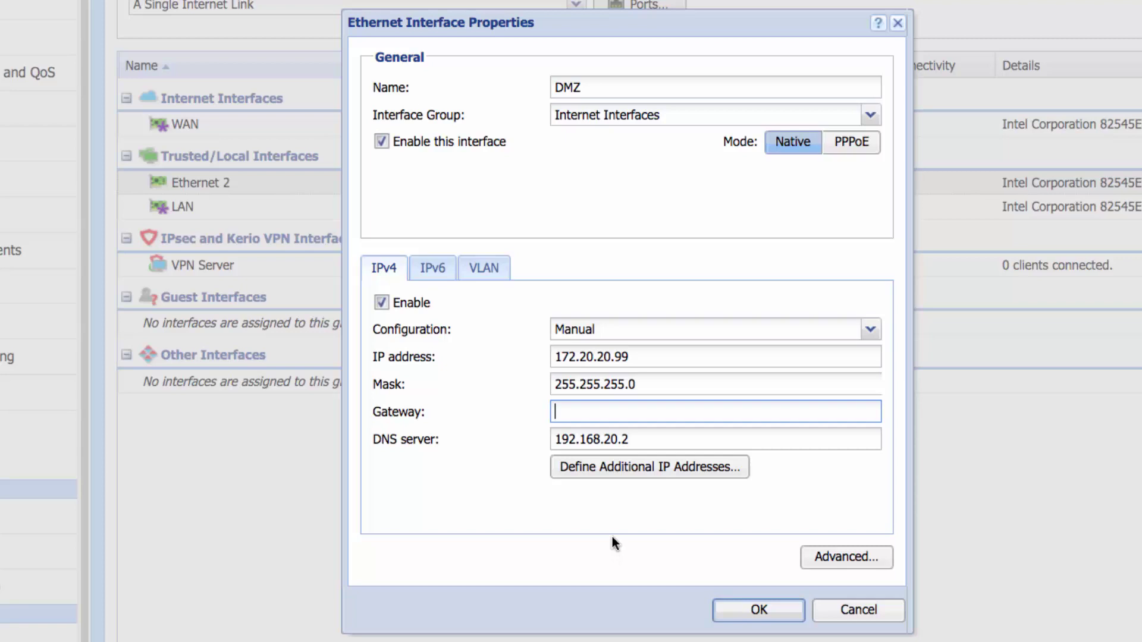
{"action": "left_click", "coordinate": [747, 608]}
{"action": "left_click", "coordinate": [529, 217]}
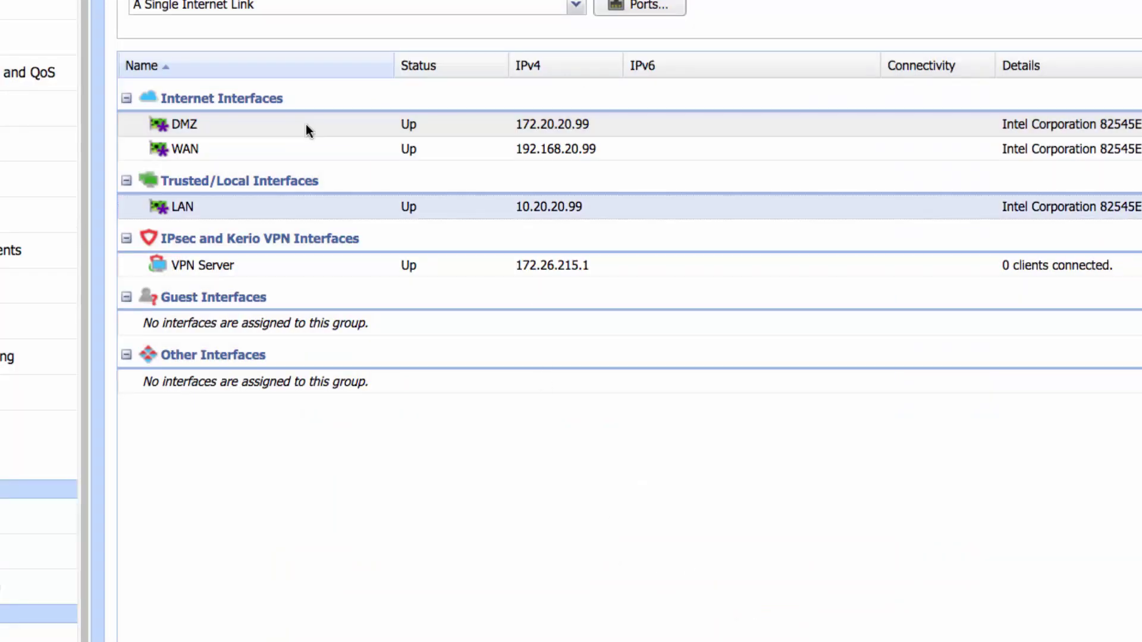
{"action": "left_click", "coordinate": [307, 124]}
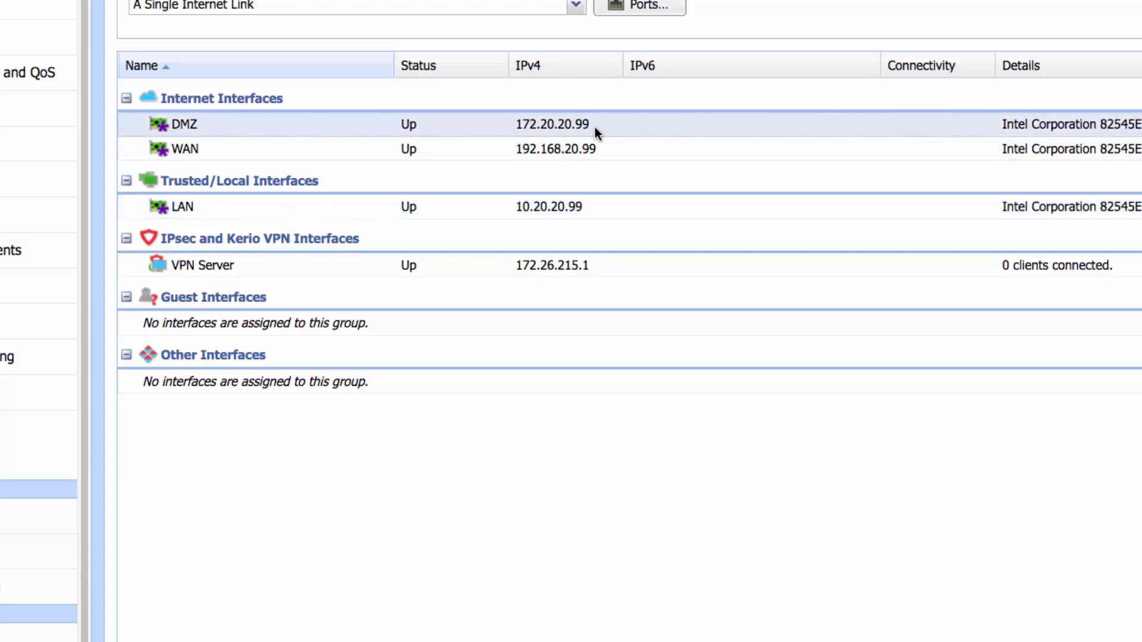
{"action": "left_click", "coordinate": [471, 150]}
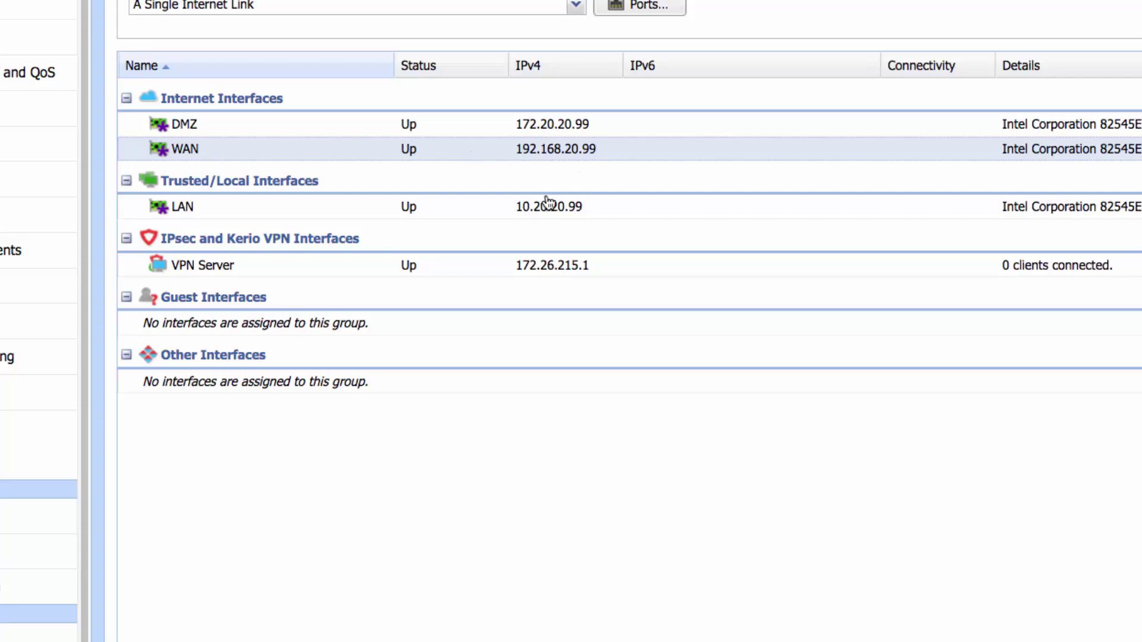
{"action": "left_click", "coordinate": [482, 208]}
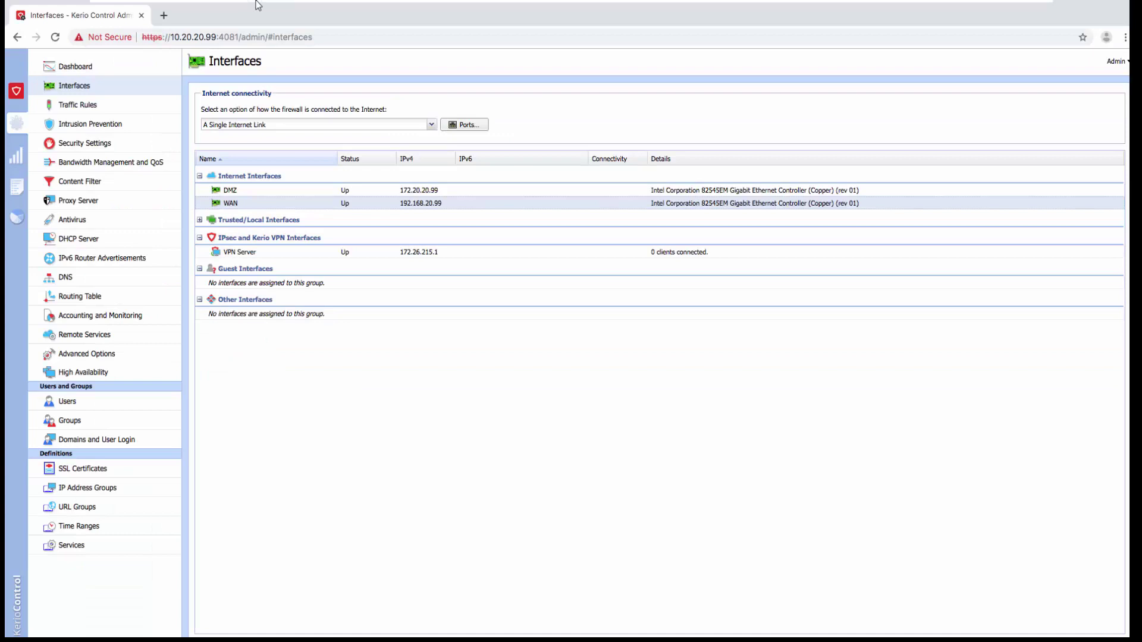
{"action": "mouse_move", "coordinate": [254, 2]}
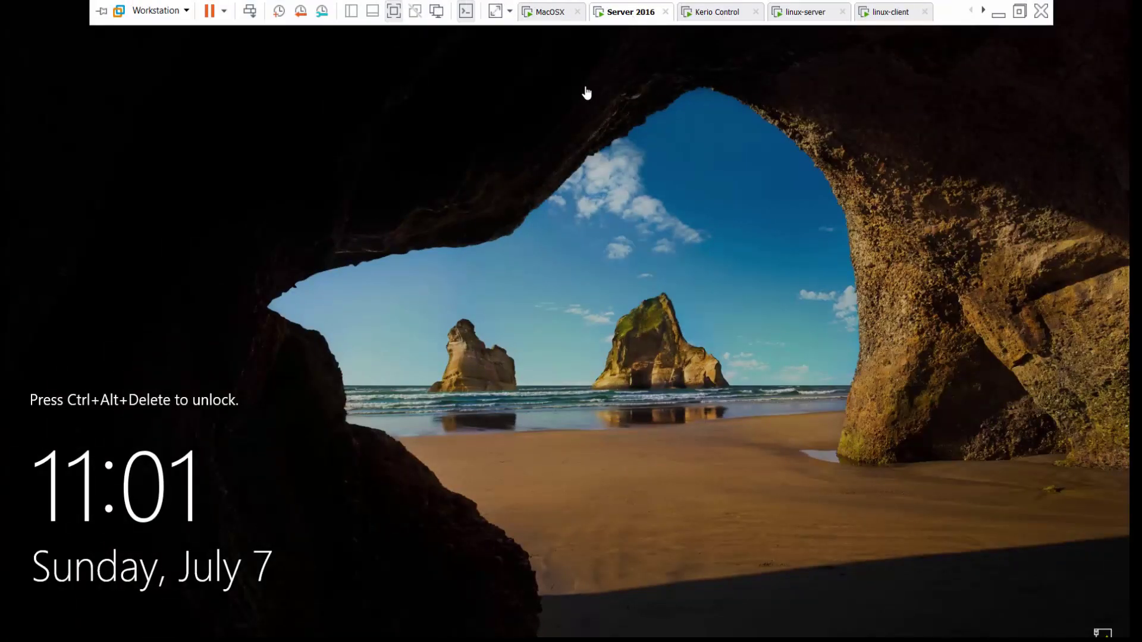
Send Ctrl+Alt+Del to the Server 2016 VM and sign in with the account password.
{"action": "right_click", "coordinate": [630, 16]}
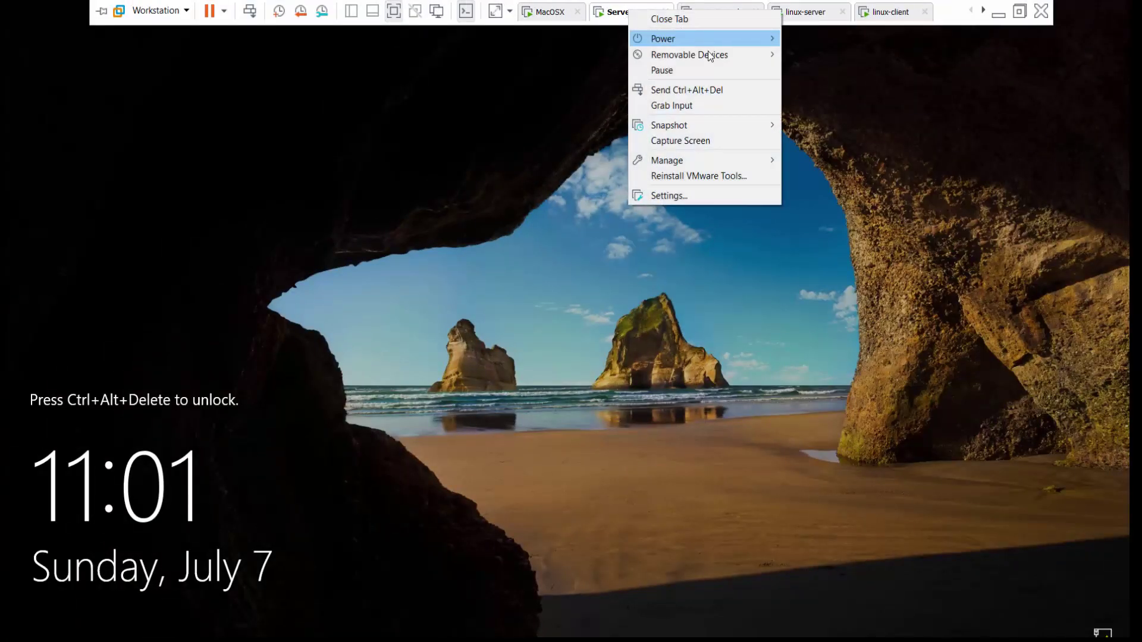
{"action": "left_click", "coordinate": [712, 88]}
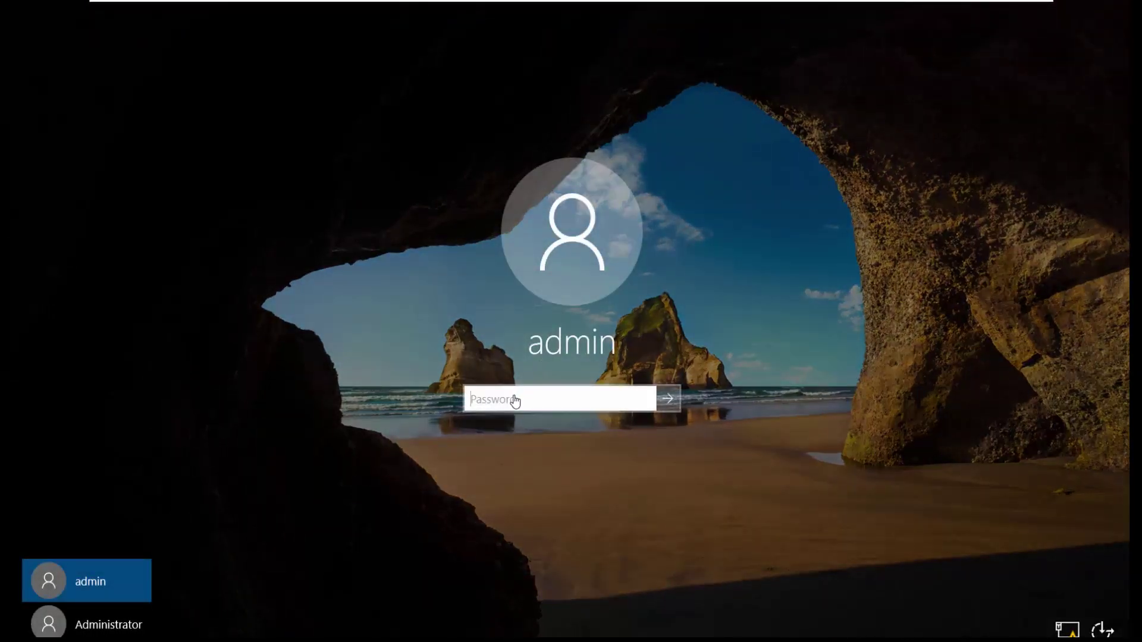
{"action": "left_click", "coordinate": [515, 400]}
{"action": "type", "text": "•••••"}
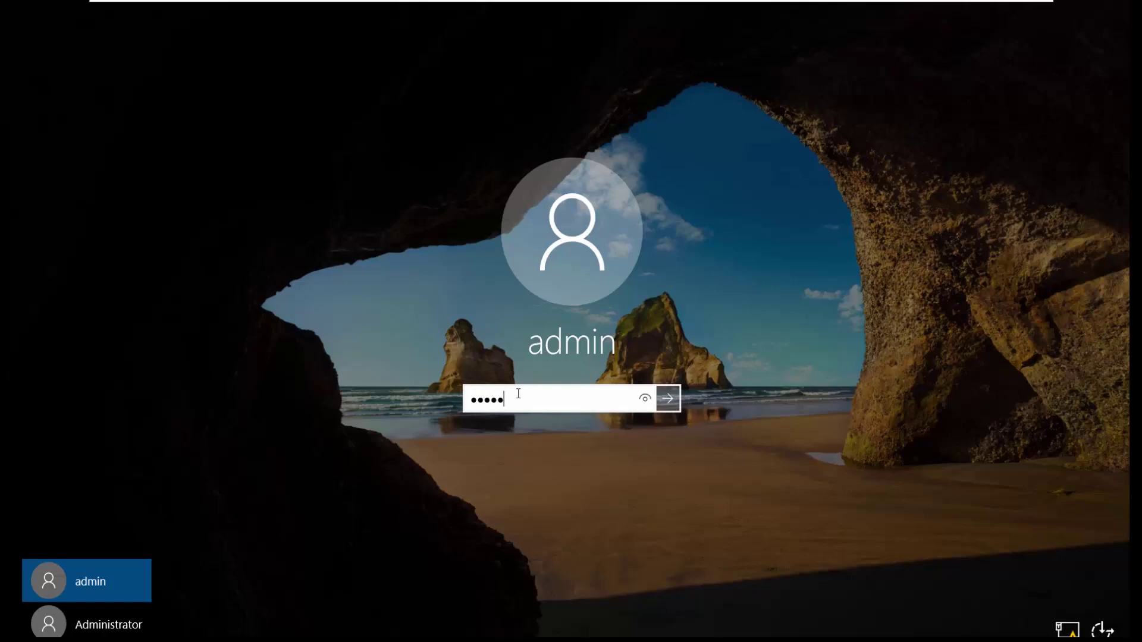
{"action": "key", "text": "Return"}
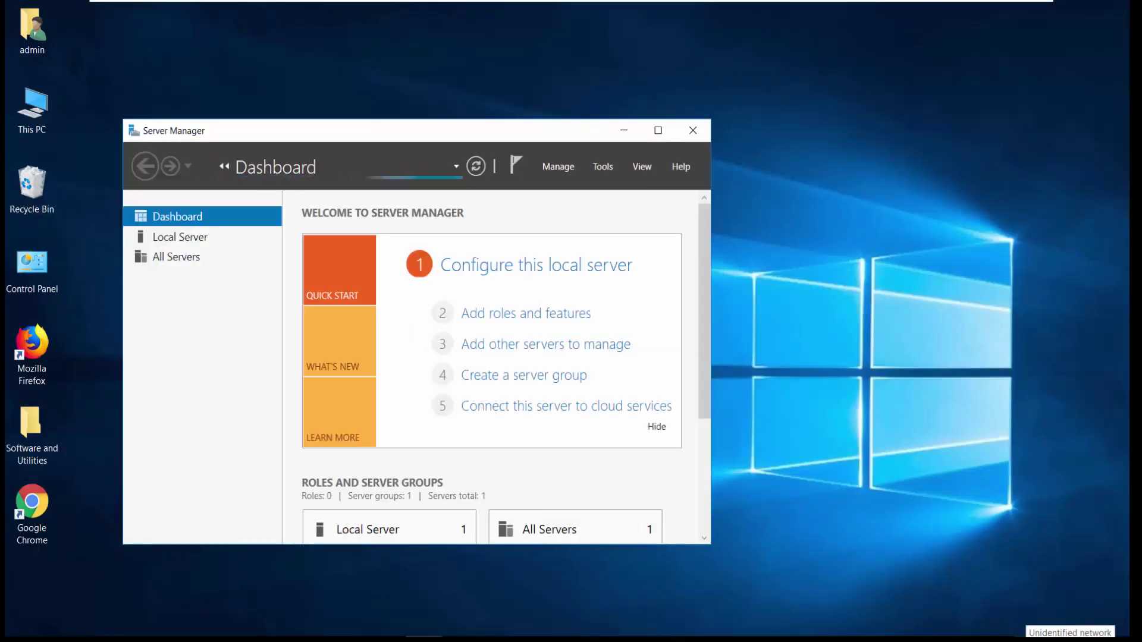
Open the IPv4 properties of the Ethernet0 adapter via Network and Sharing Center.
{"action": "right_click", "coordinate": [1071, 641]}
{"action": "left_click", "coordinate": [1035, 640]}
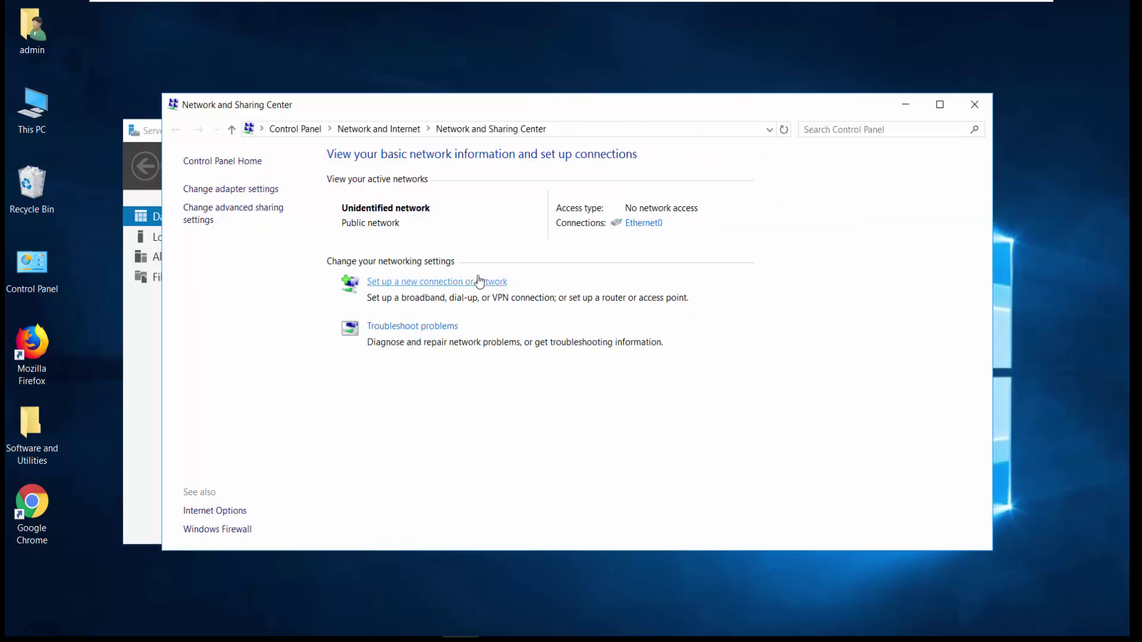
{"action": "left_click", "coordinate": [217, 189]}
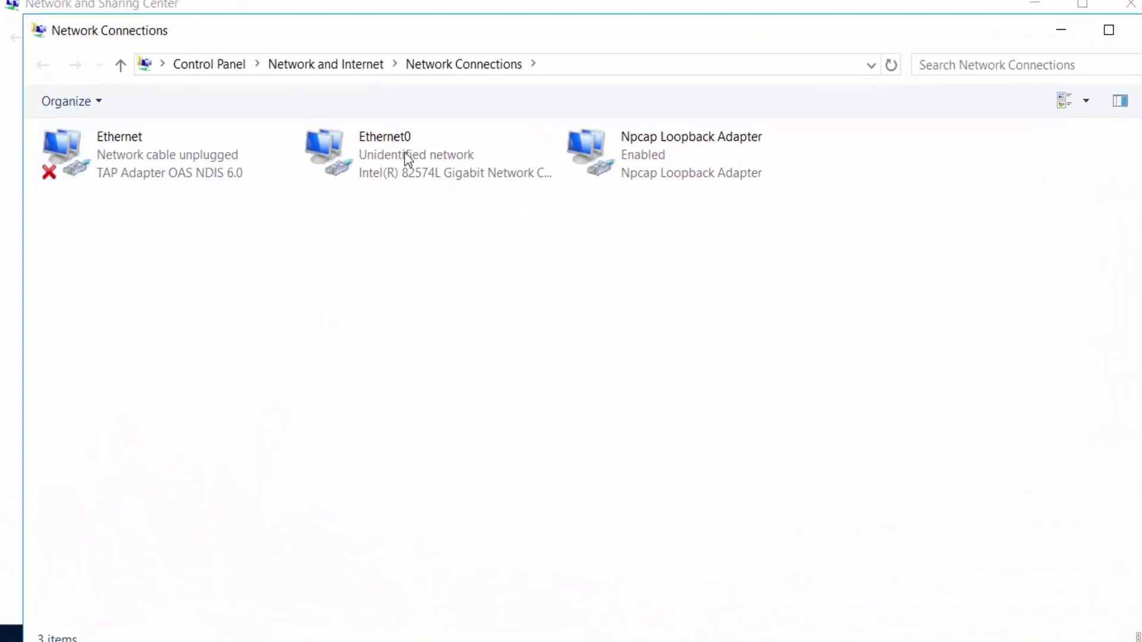
{"action": "double_click", "coordinate": [401, 148]}
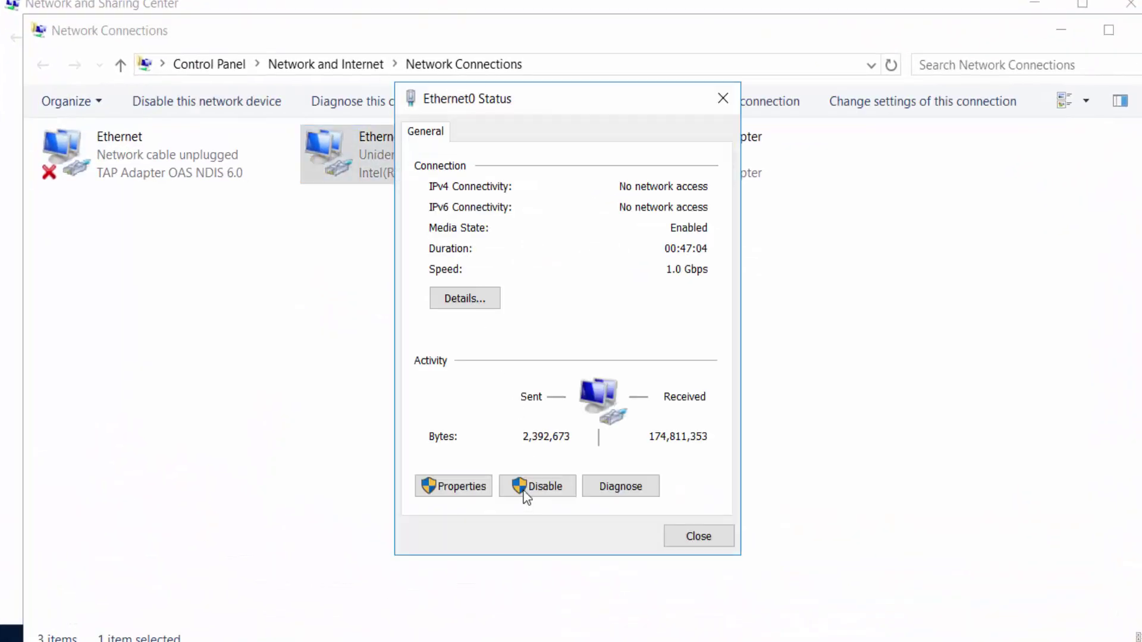
{"action": "left_click", "coordinate": [461, 488]}
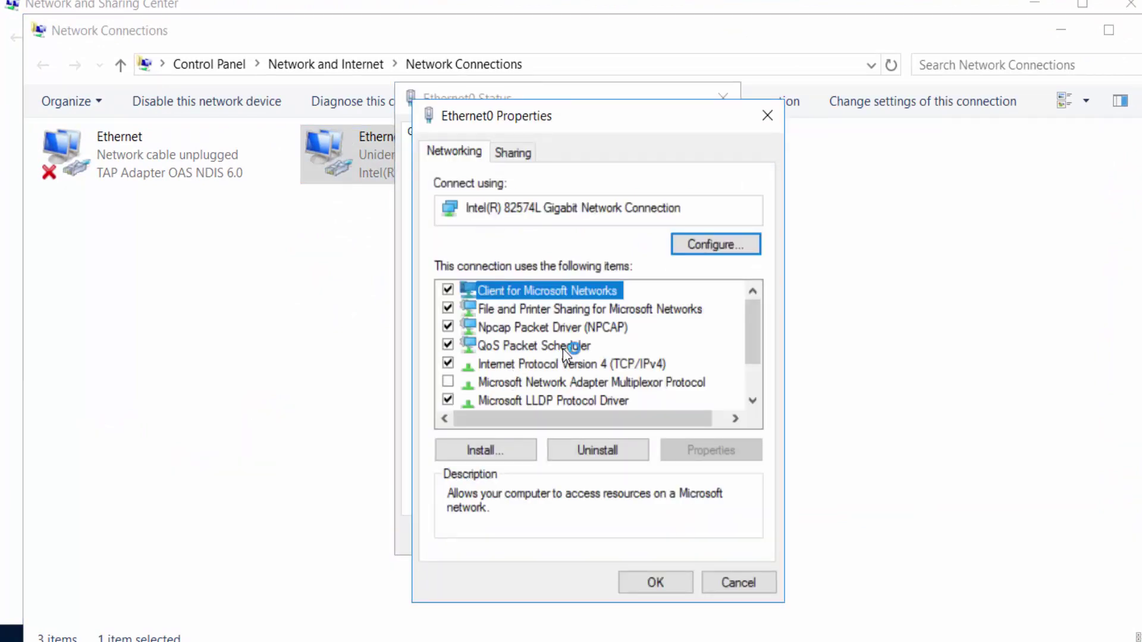
{"action": "left_click", "coordinate": [565, 364]}
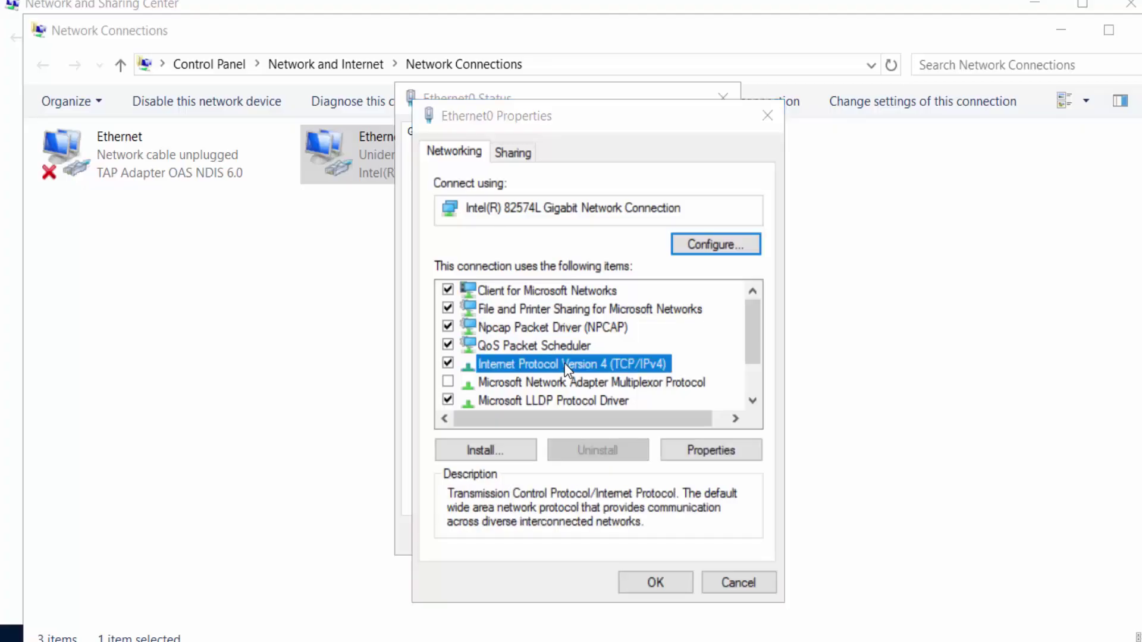
{"action": "double_click", "coordinate": [565, 365]}
Enter static IP 10.20.20.240, mask 255.255.255.0, gateway and DNS 10.20.20.99.
{"action": "left_click", "coordinate": [530, 354]}
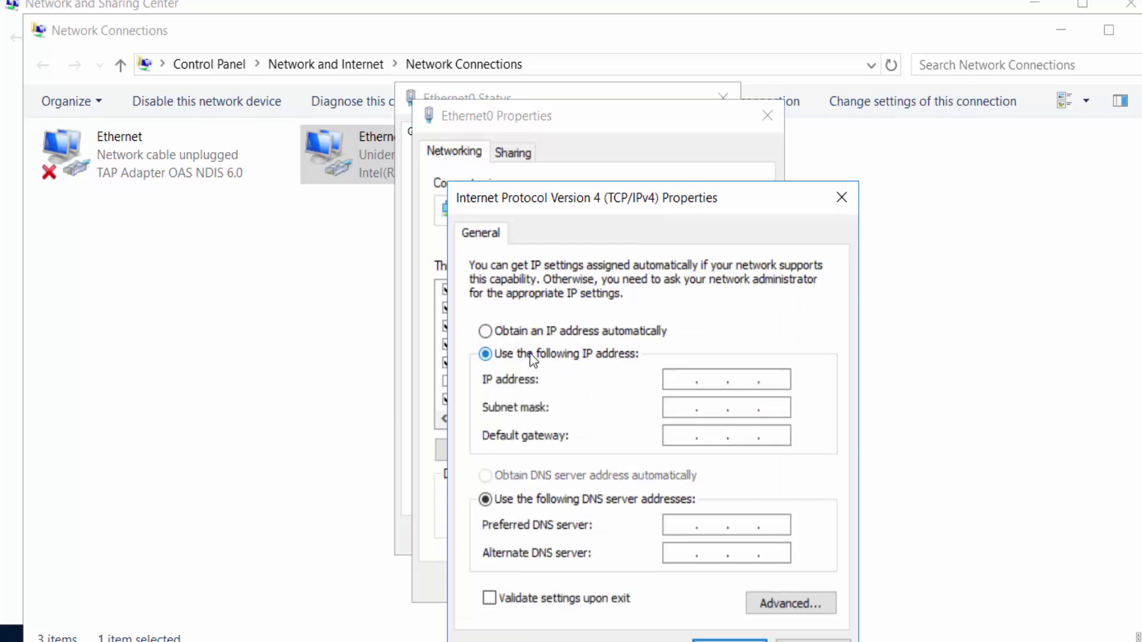
{"action": "left_click", "coordinate": [679, 377]}
{"action": "type", "text": "10.20.20.240"}
{"action": "left_click", "coordinate": [671, 407]}
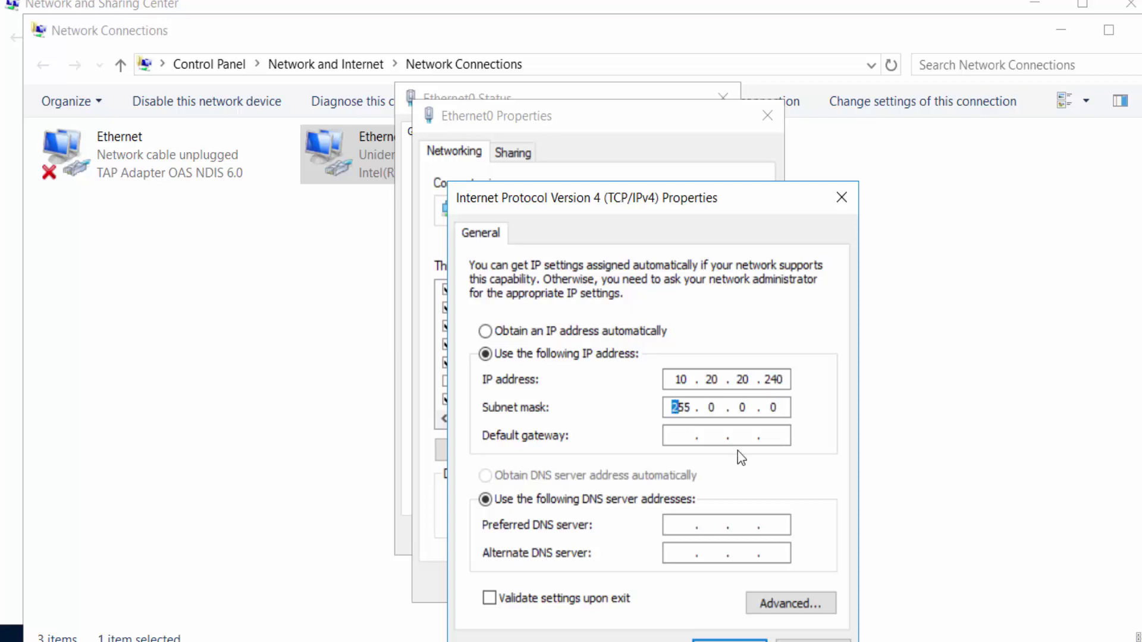
{"action": "type", "text": "255.255.255"}
{"action": "left_click", "coordinate": [673, 437]}
{"action": "type", "text": "10.20.20."}
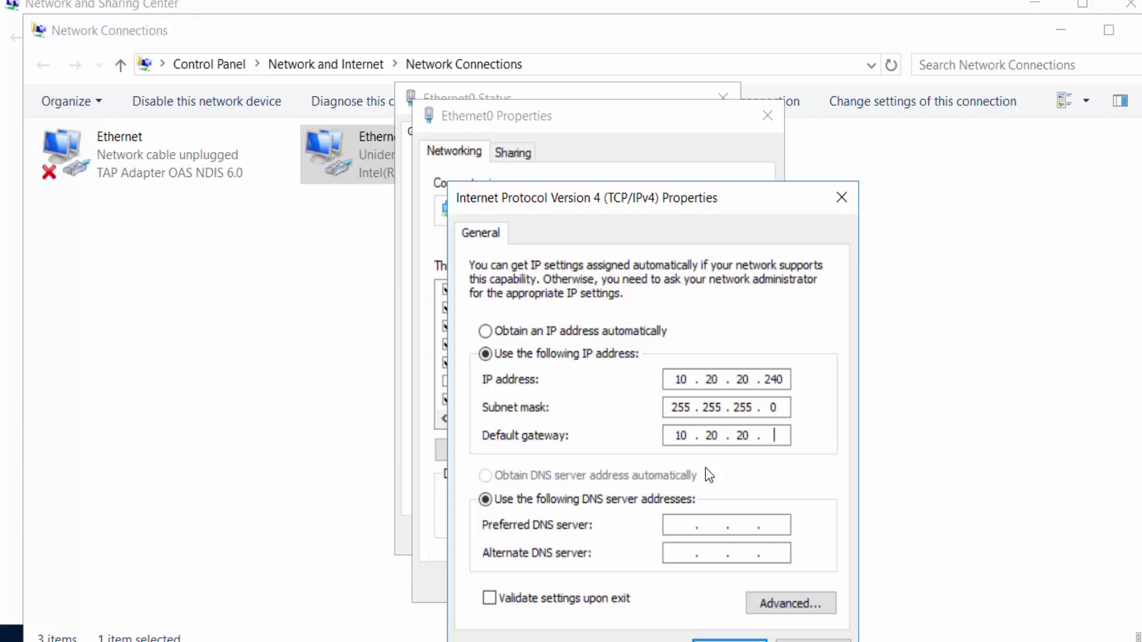
{"action": "type", "text": "99"}
{"action": "left_click", "coordinate": [671, 522]}
{"action": "type", "text": "10.20.20.99"}
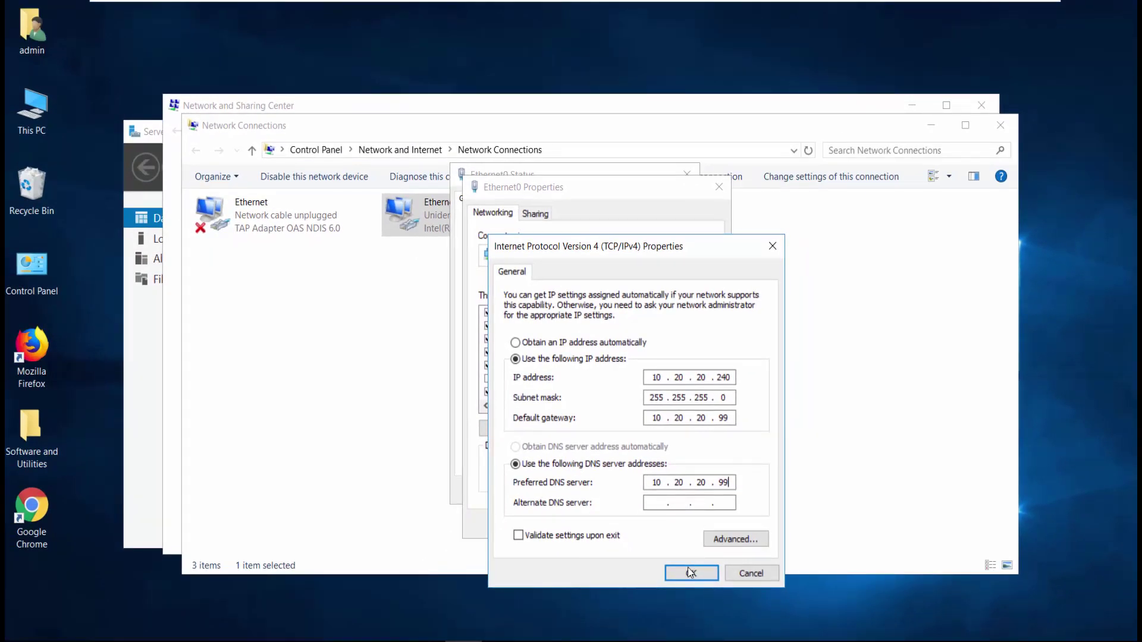
Confirm the IPv4 settings and close the Ethernet0 and network windows.
{"action": "left_click", "coordinate": [690, 573]}
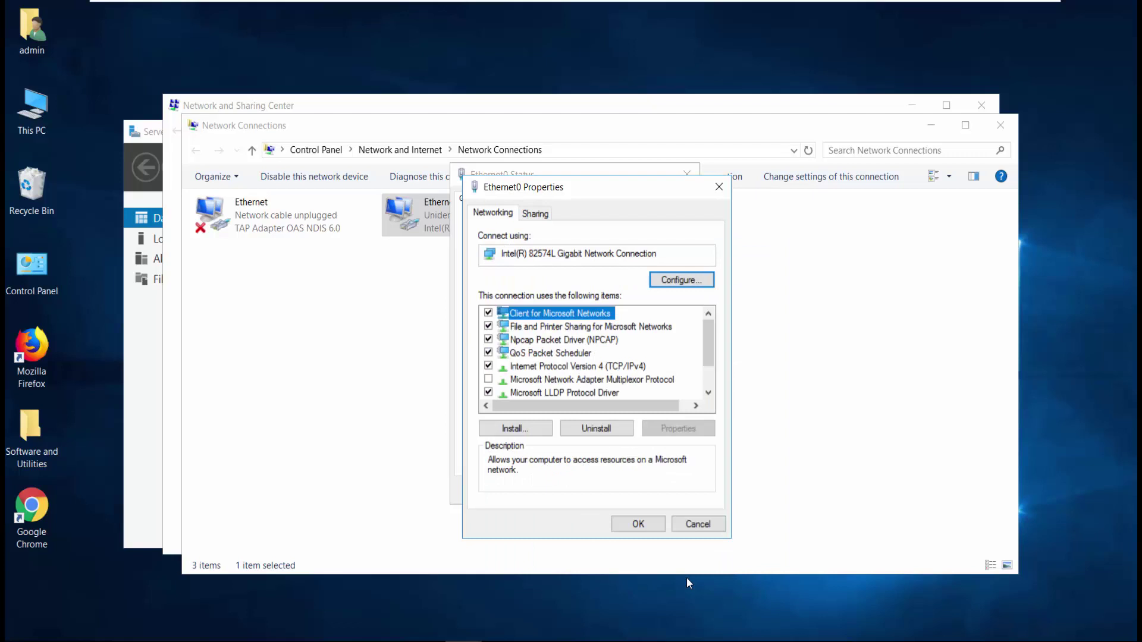
{"action": "left_click", "coordinate": [647, 528]}
{"action": "left_click", "coordinate": [665, 490]}
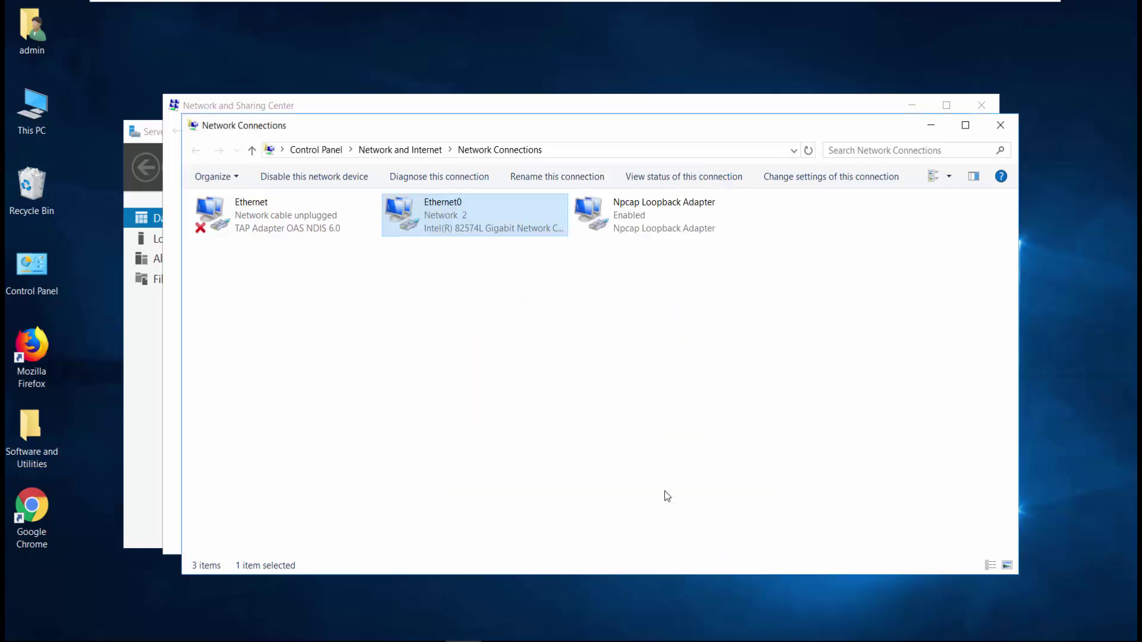
{"action": "left_click", "coordinate": [1004, 124]}
{"action": "left_click", "coordinate": [982, 106]}
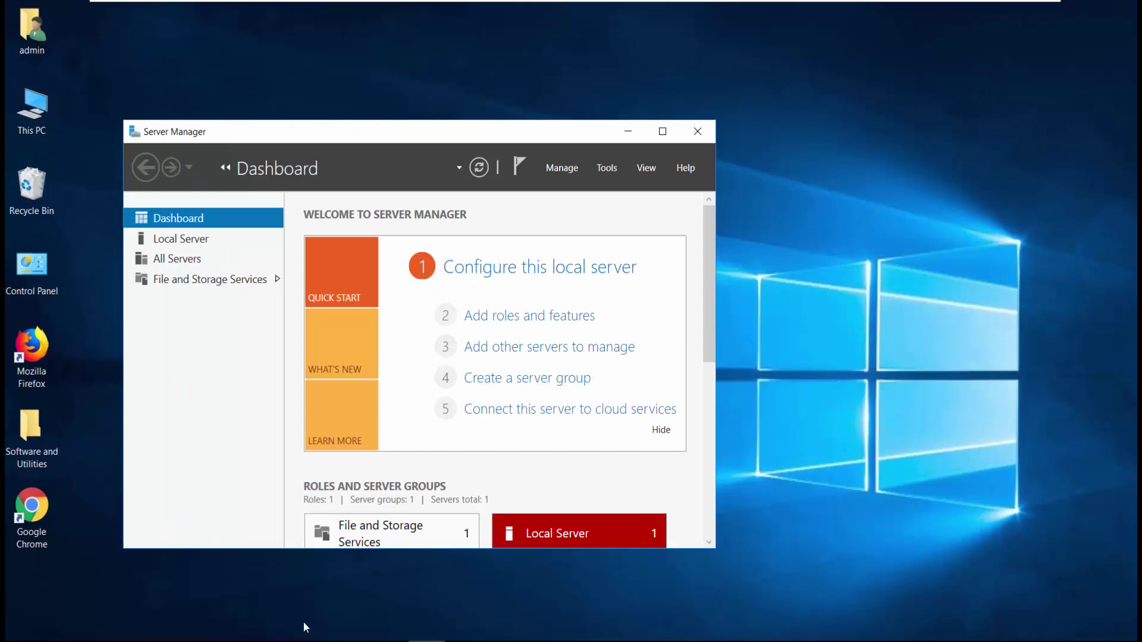
{"action": "left_click", "coordinate": [243, 641]}
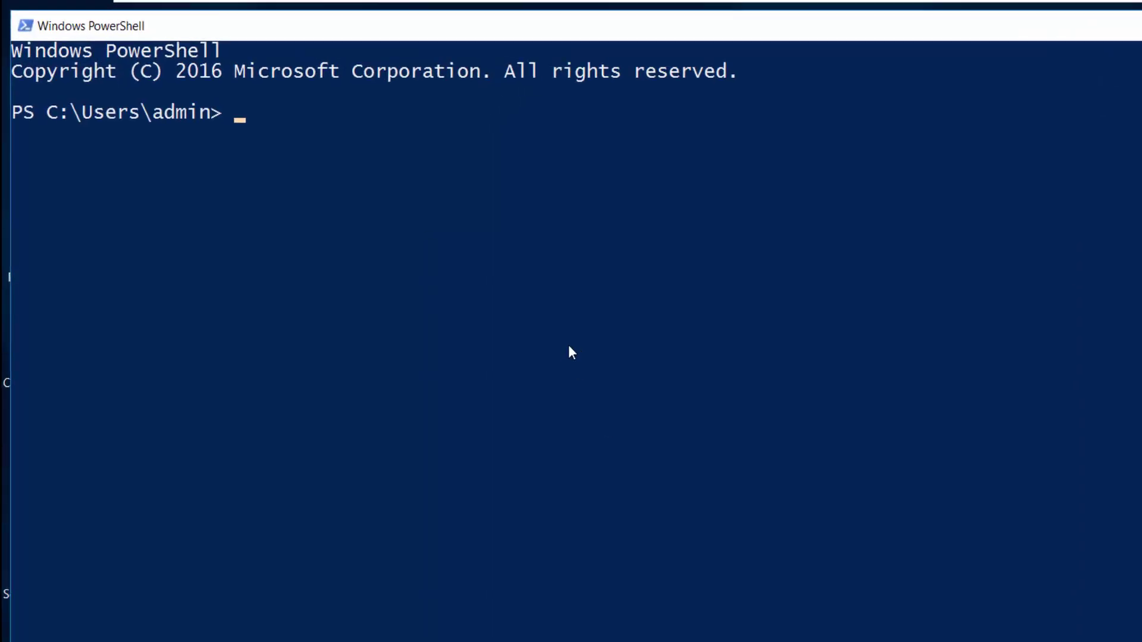
Ping 8.8.8.8 from PowerShell, then stop it with Ctrl+C.
{"action": "left_click", "coordinate": [569, 345]}
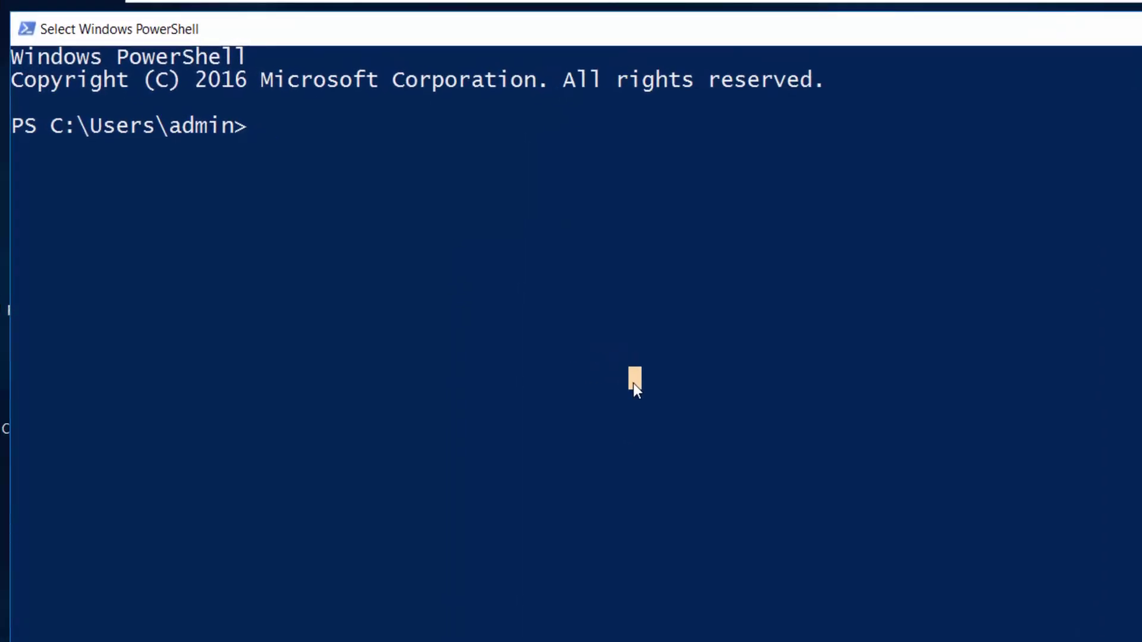
{"action": "type", "text": "ping 8.8.8.8"}
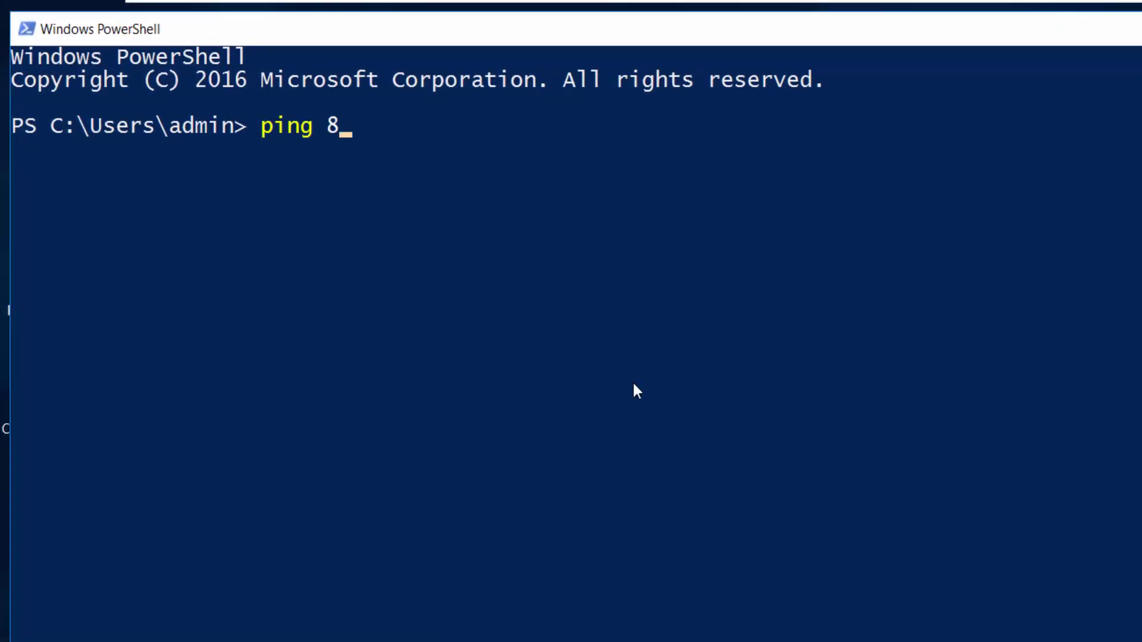
{"action": "key", "text": "Return"}
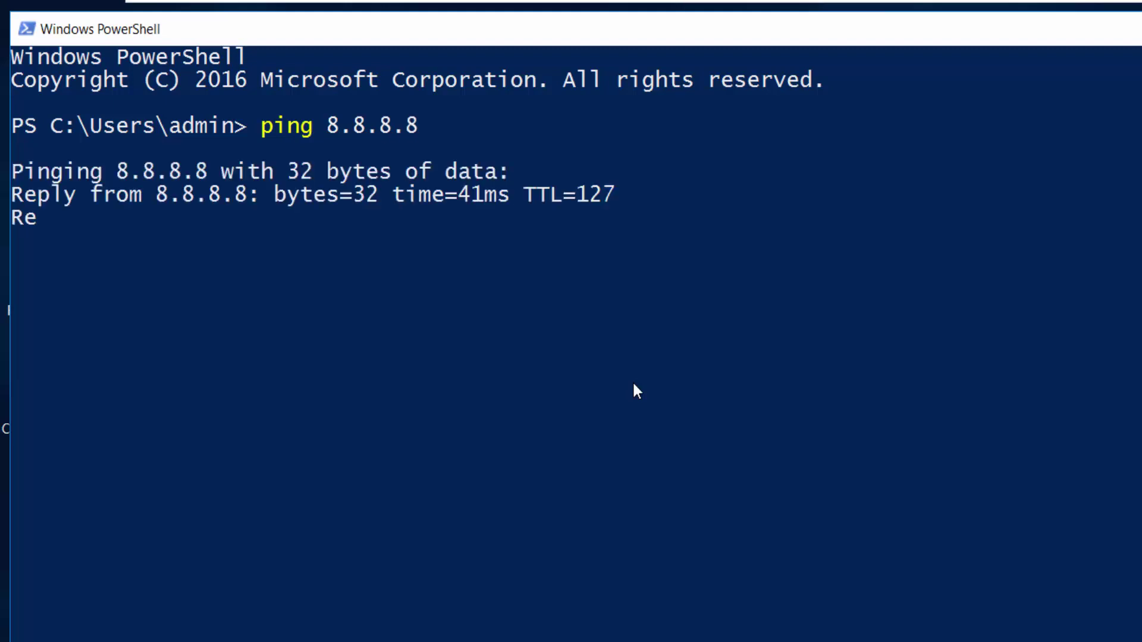
{"action": "key", "text": "ctrl+c"}
Clear the console with cls and ping yahoo.com, getting 4 of 4 replies.
{"action": "type", "text": "cls"}
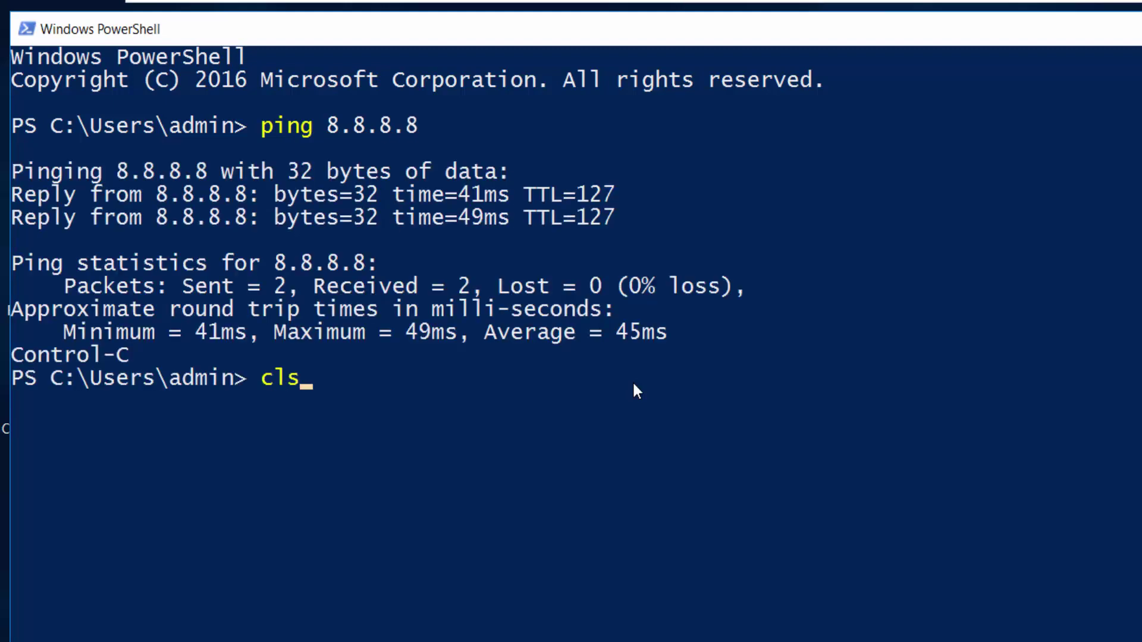
{"action": "key", "text": "Return"}
{"action": "type", "text": "ping"}
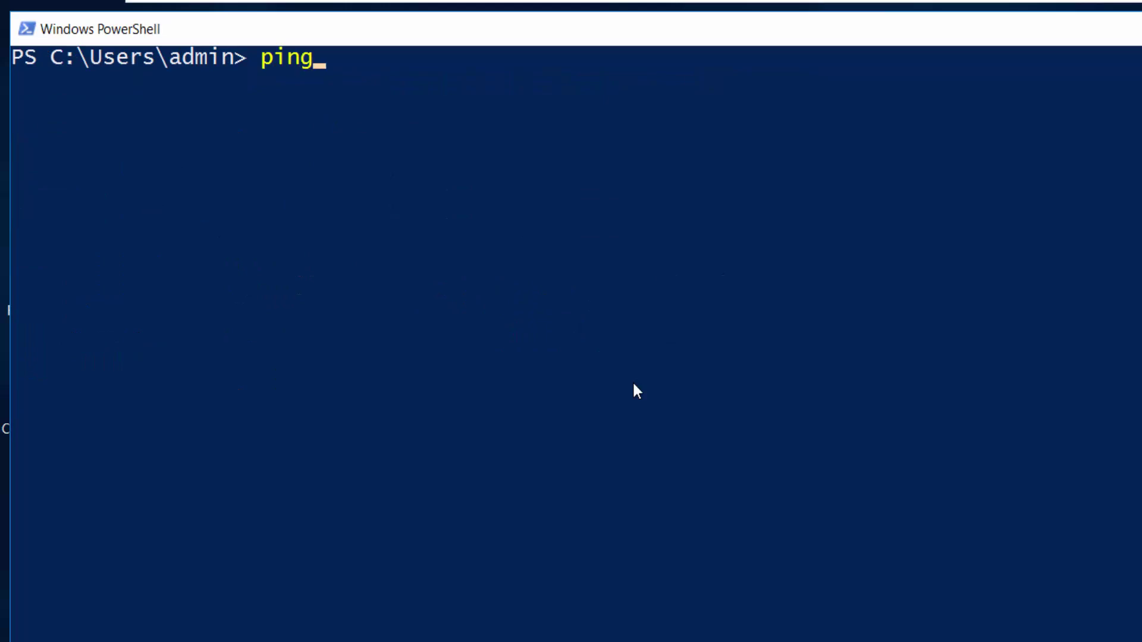
{"action": "type", "text": " yahoo.com"}
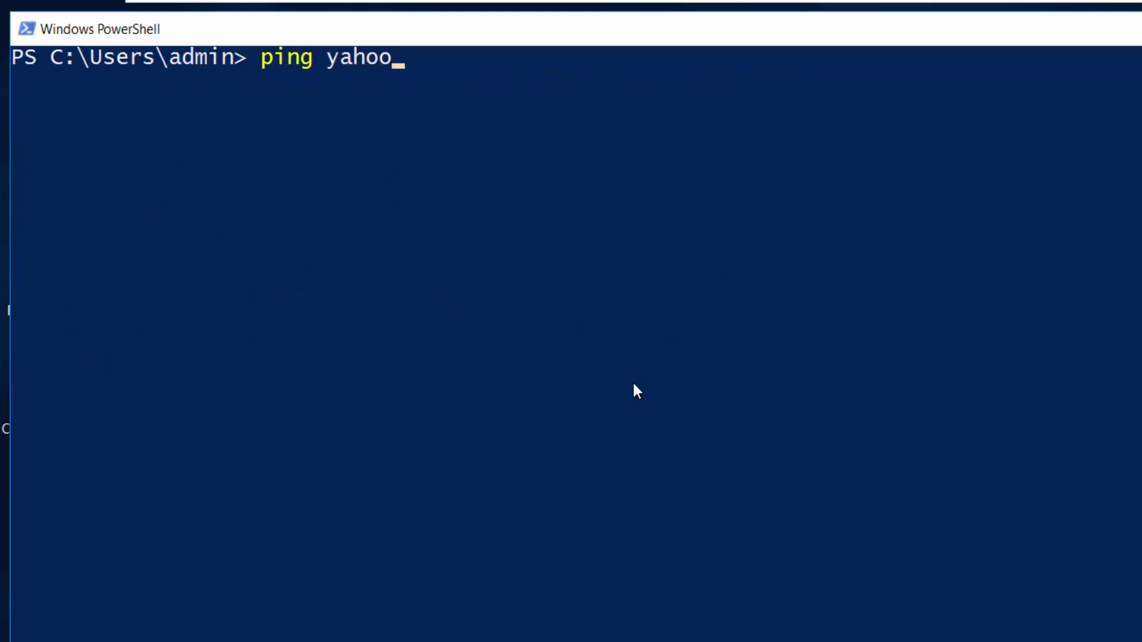
{"action": "key", "text": "Return"}
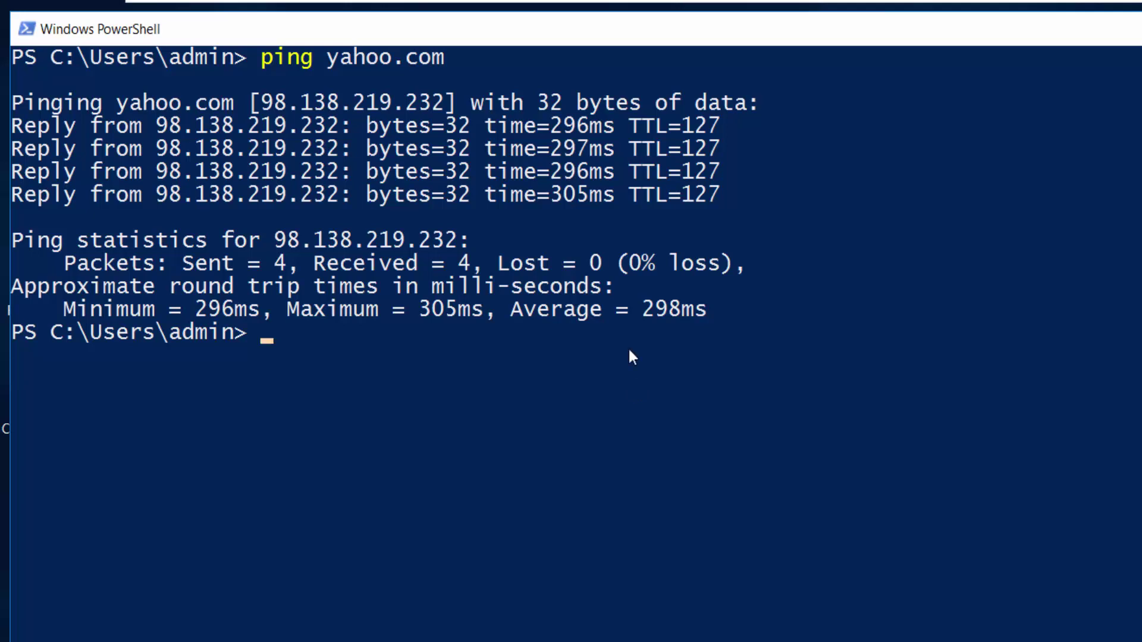
{"action": "mouse_move", "coordinate": [652, 5]}
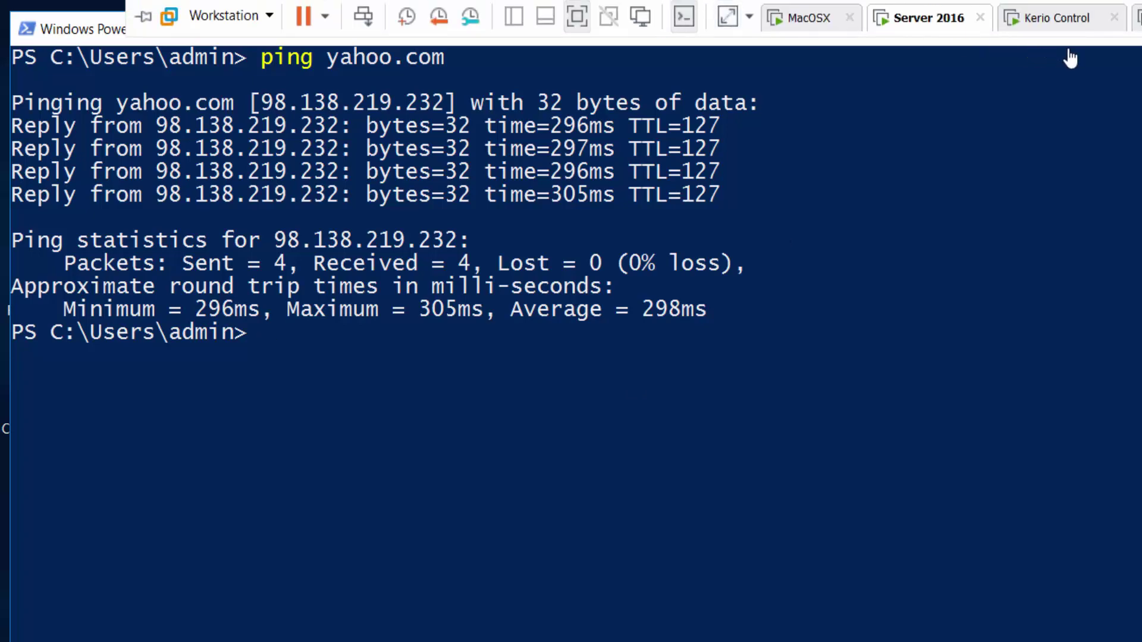
In the TurnKey console, open Advanced networking and choose static IP configuration.
{"action": "left_click", "coordinate": [1064, 27]}
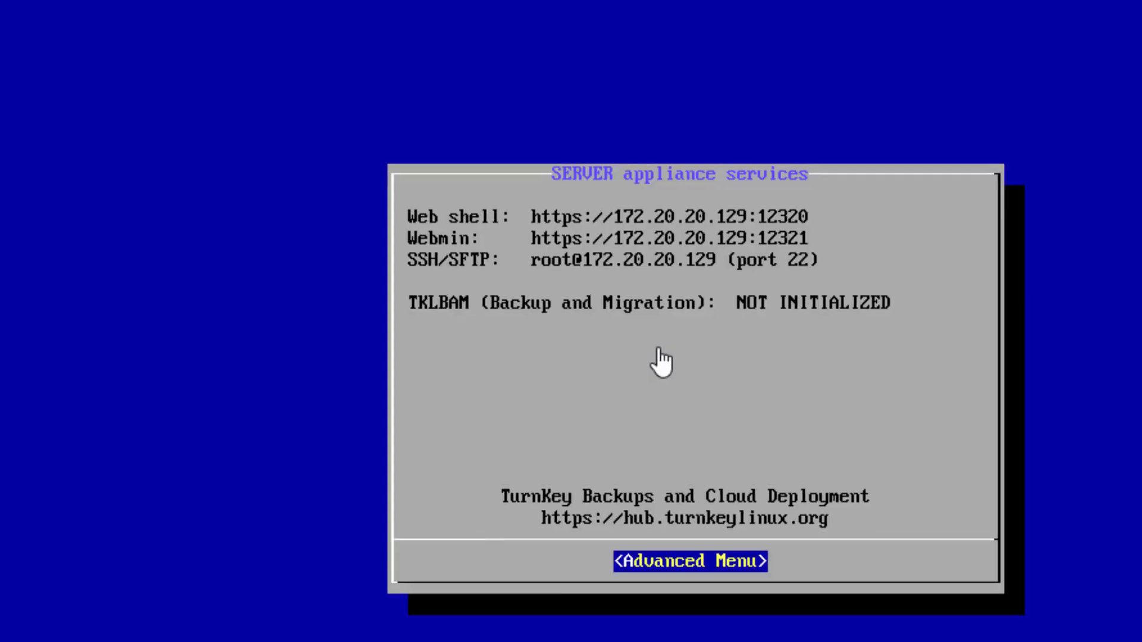
{"action": "left_click", "coordinate": [538, 248]}
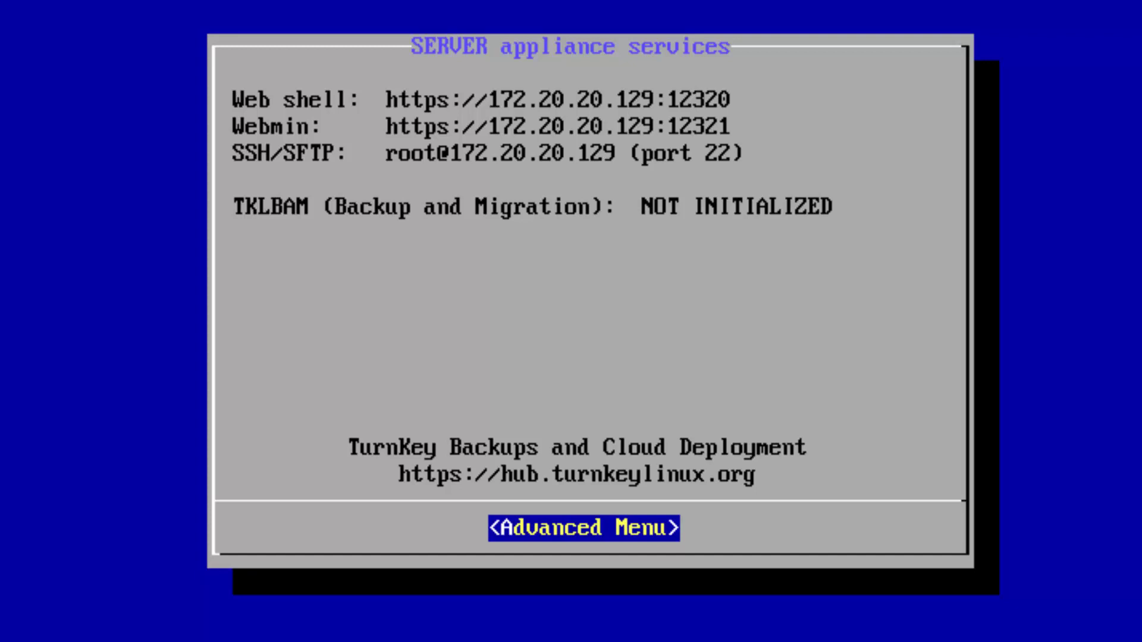
{"action": "key", "text": "Return"}
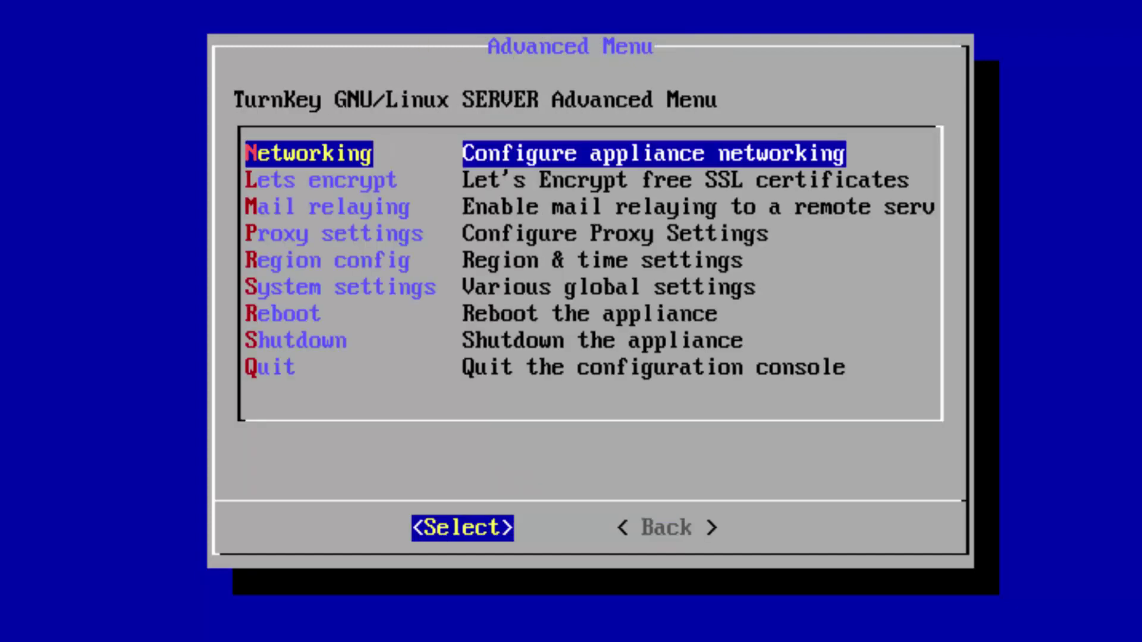
{"action": "key", "text": "Return"}
{"action": "key", "text": "Down"}
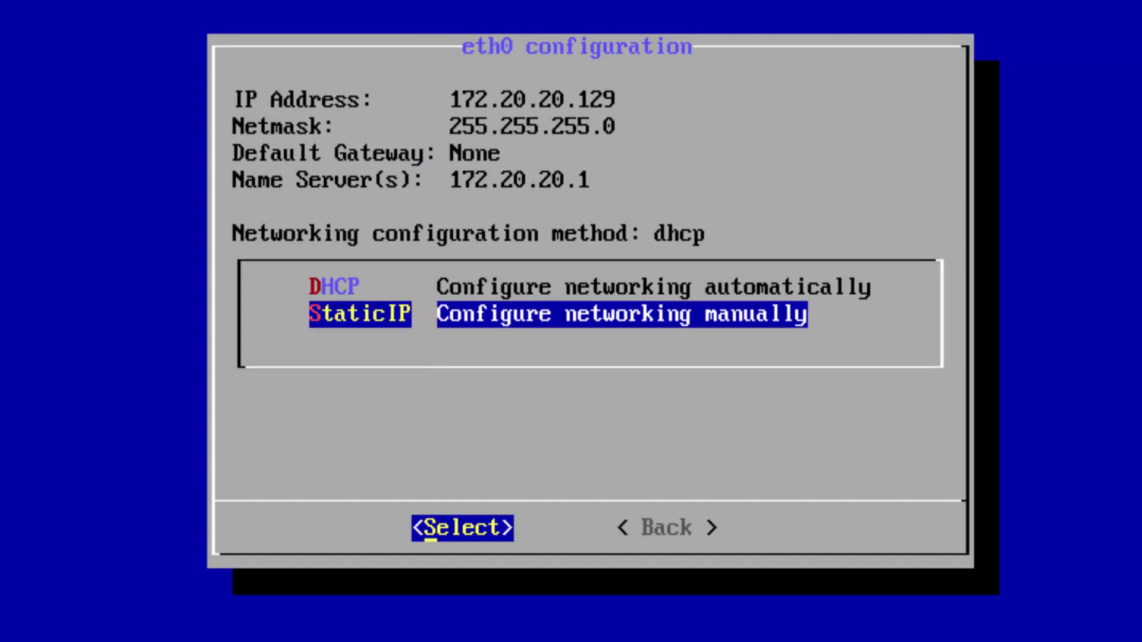
{"action": "key", "text": "Return"}
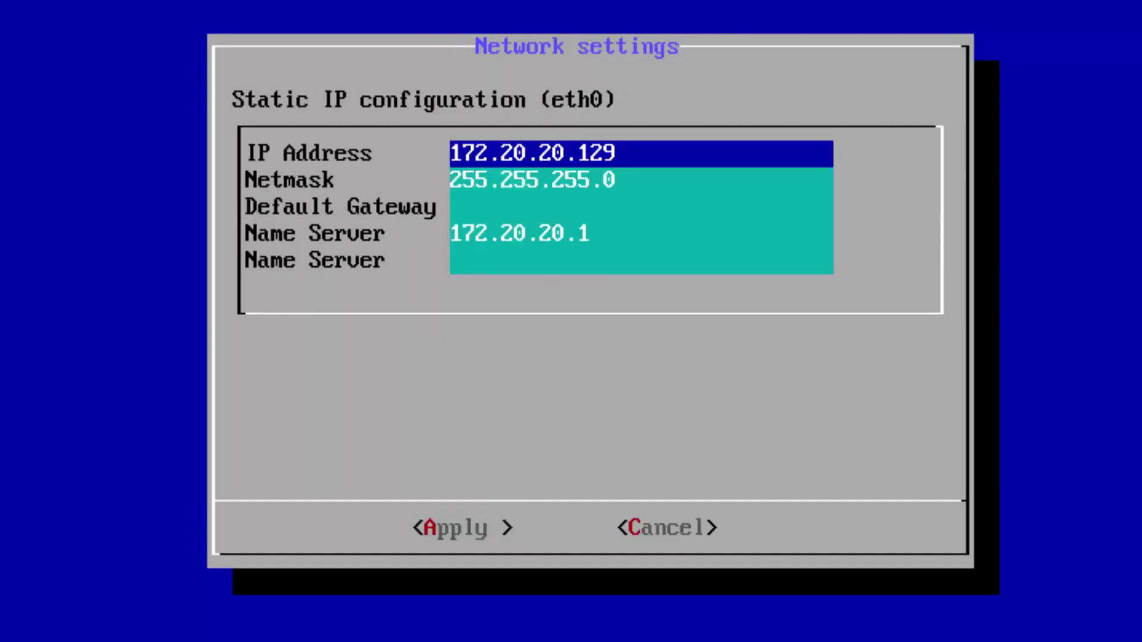
Set IP address 172.20.20.250 and default gateway 172.20.20.99.
{"action": "key", "text": "Right"}
{"action": "key", "text": "Right"}
{"action": "key", "text": "Right"}
{"action": "key", "text": "Right"}
{"action": "key", "text": "Right"}
{"action": "key", "text": "Right"}
{"action": "key", "text": "Right"}
{"action": "key", "text": "Right"}
{"action": "key", "text": "Right"}
{"action": "key", "text": "Right"}
{"action": "key", "text": "Right"}
{"action": "key", "text": "Right"}
{"action": "key", "text": "BackSpace"}
{"action": "key", "text": "BackSpace"}
{"action": "key", "text": "BackSpace"}
{"action": "type", "text": "250"}
{"action": "key", "text": "Down"}
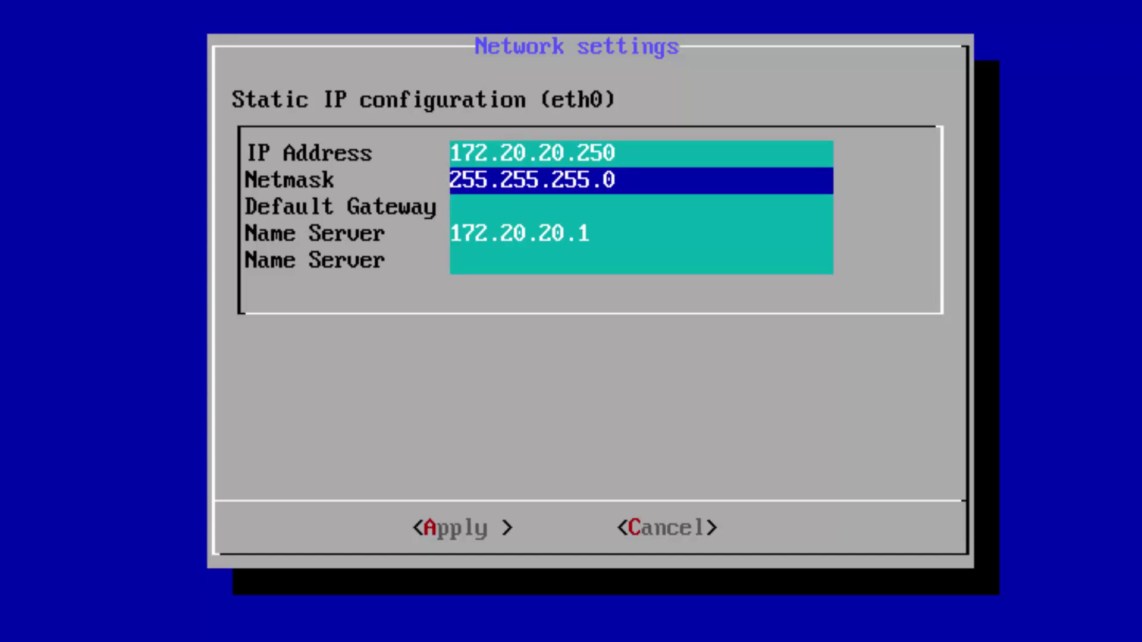
{"action": "key", "text": "Down"}
{"action": "type", "text": "17"}
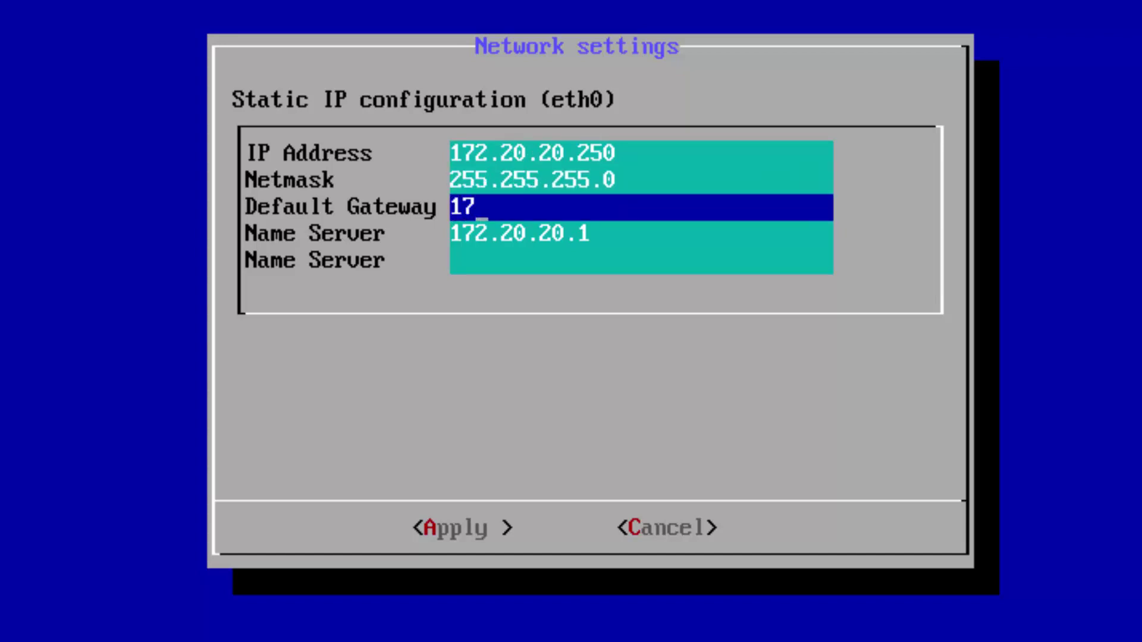
{"action": "type", "text": "2.2020"}
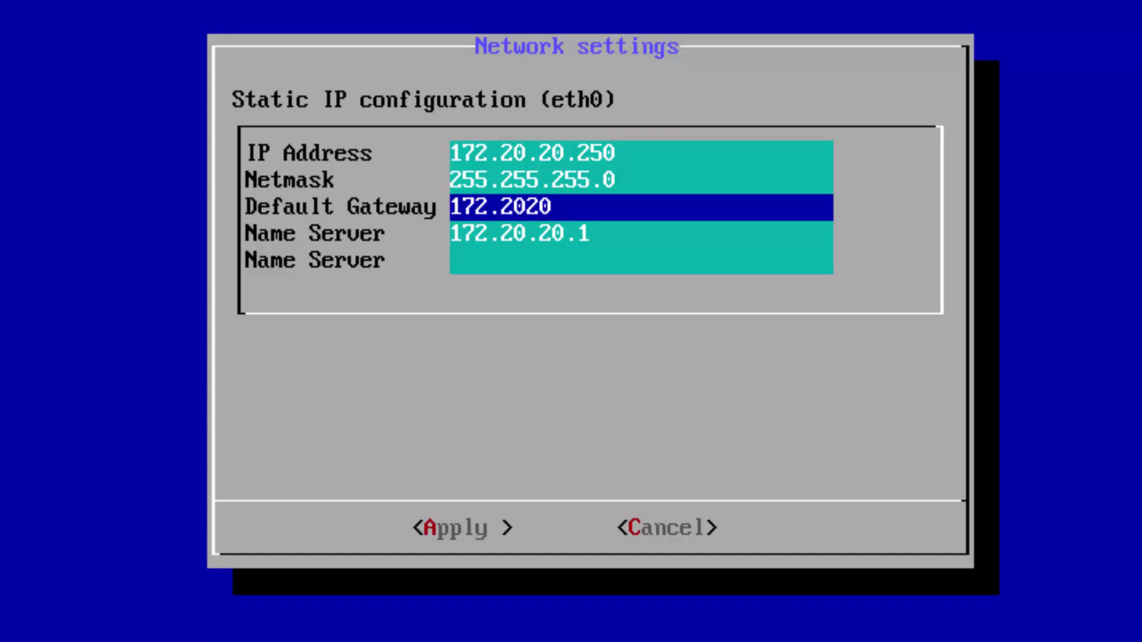
{"action": "key", "text": "BackSpace"}
{"action": "key", "text": "BackSpace"}
{"action": "type", "text": ".20.99"}
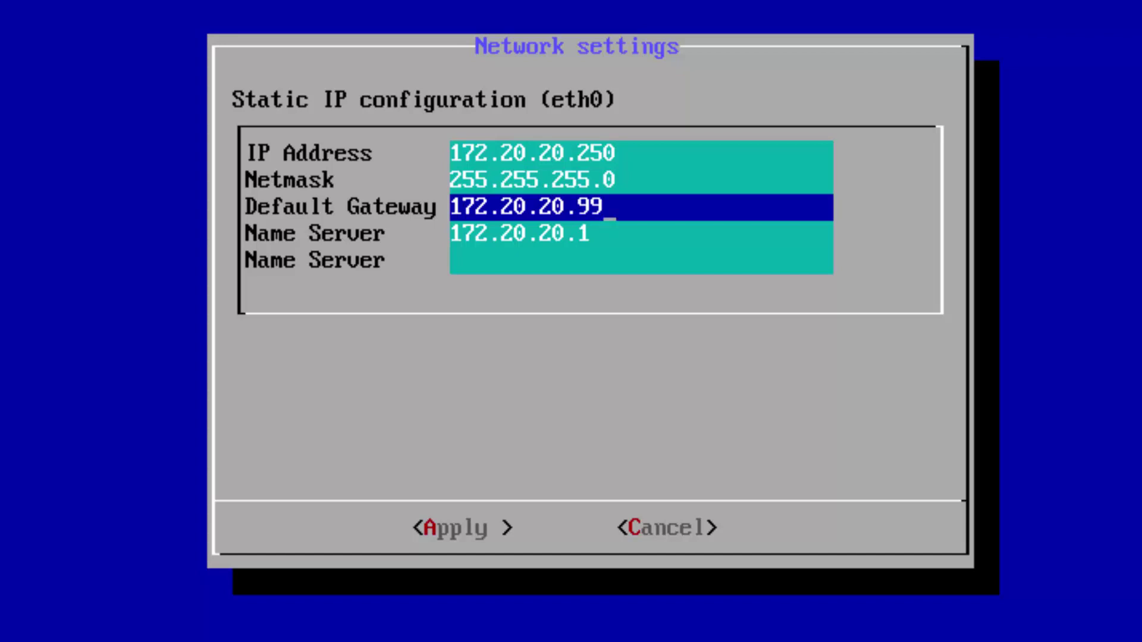
Set name server 172.20.20.99, apply the static settings, and go back to the services overview.
{"action": "key", "text": "Down"}
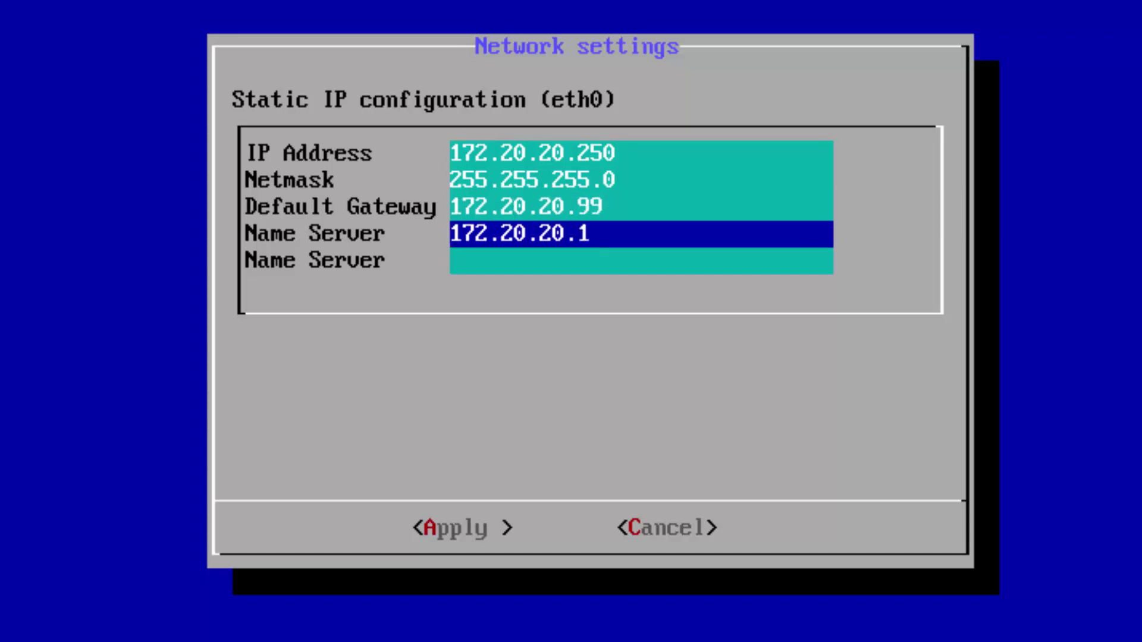
{"action": "key", "text": "Right"}
{"action": "key", "text": "Right"}
{"action": "key", "text": "Right"}
{"action": "key", "text": "Right"}
{"action": "key", "text": "Right"}
{"action": "key", "text": "Right"}
{"action": "key", "text": "Right"}
{"action": "key", "text": "Right"}
{"action": "key", "text": "Right"}
{"action": "key", "text": "Right"}
{"action": "key", "text": "Right"}
{"action": "key", "text": "BackSpace"}
{"action": "key", "text": "BackSpace"}
{"action": "key", "text": "BackSpace"}
{"action": "key", "text": "BackSpace"}
{"action": "key", "text": "BackSpace"}
{"action": "key", "text": "BackSpace"}
{"action": "key", "text": "BackSpace"}
{"action": "type", "text": "20.20.99"}
{"action": "key", "text": "Tab"}
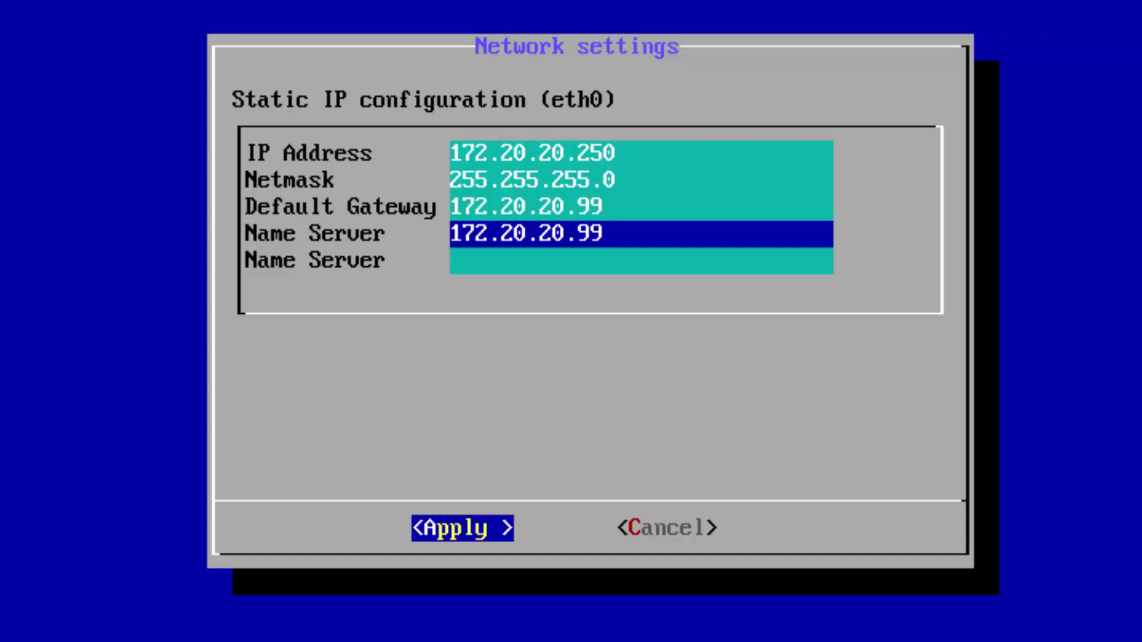
{"action": "key", "text": "Return"}
{"action": "key", "text": "Tab"}
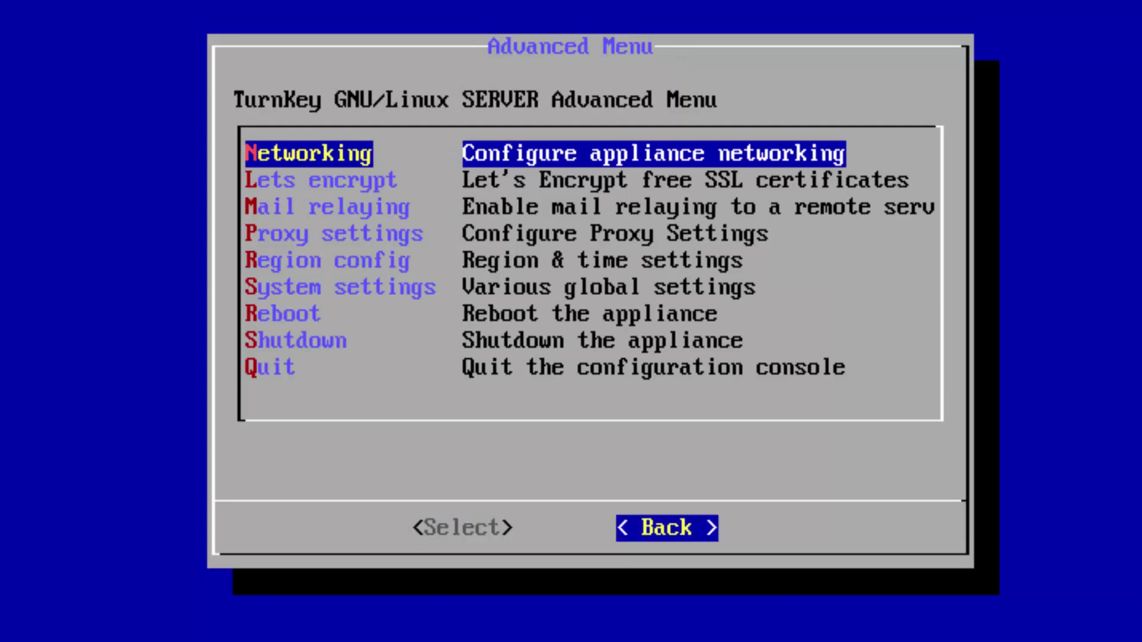
{"action": "key", "text": "Return"}
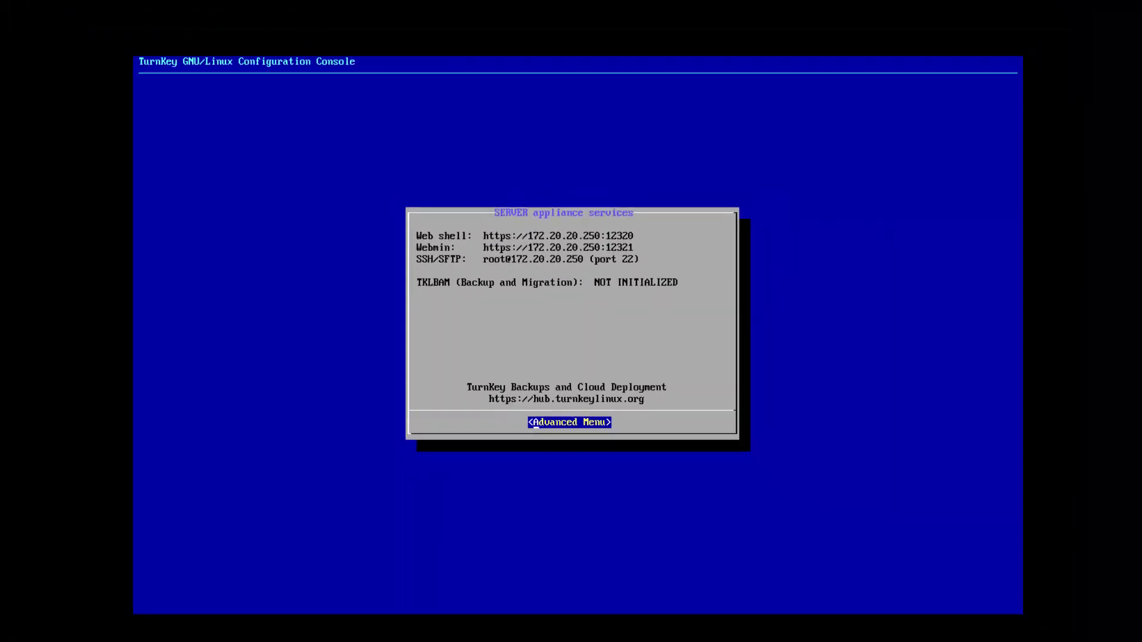
Quit the configuration console and log in as root.
{"action": "key", "text": "Escape"}
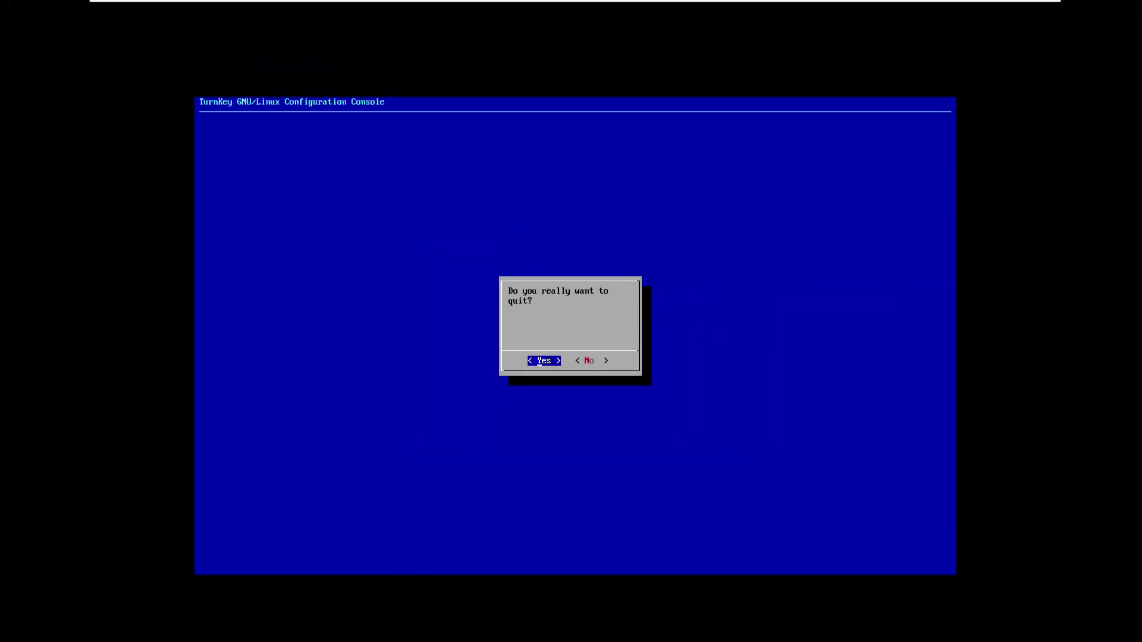
{"action": "key", "text": "Return"}
{"action": "type", "text": "root"}
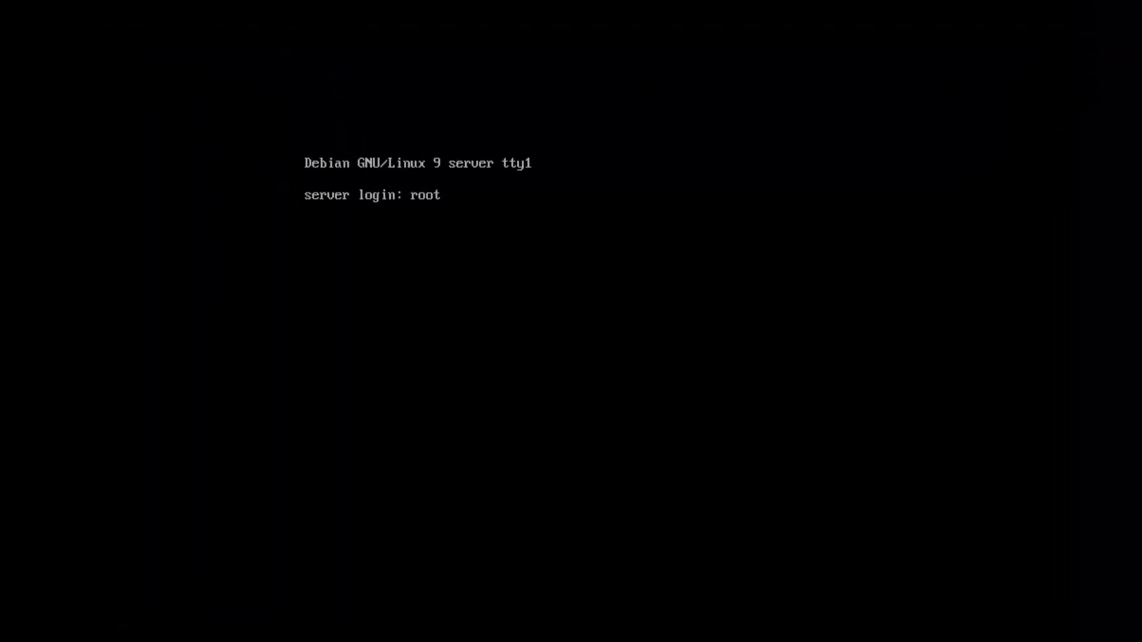
{"action": "key", "text": "Return"}
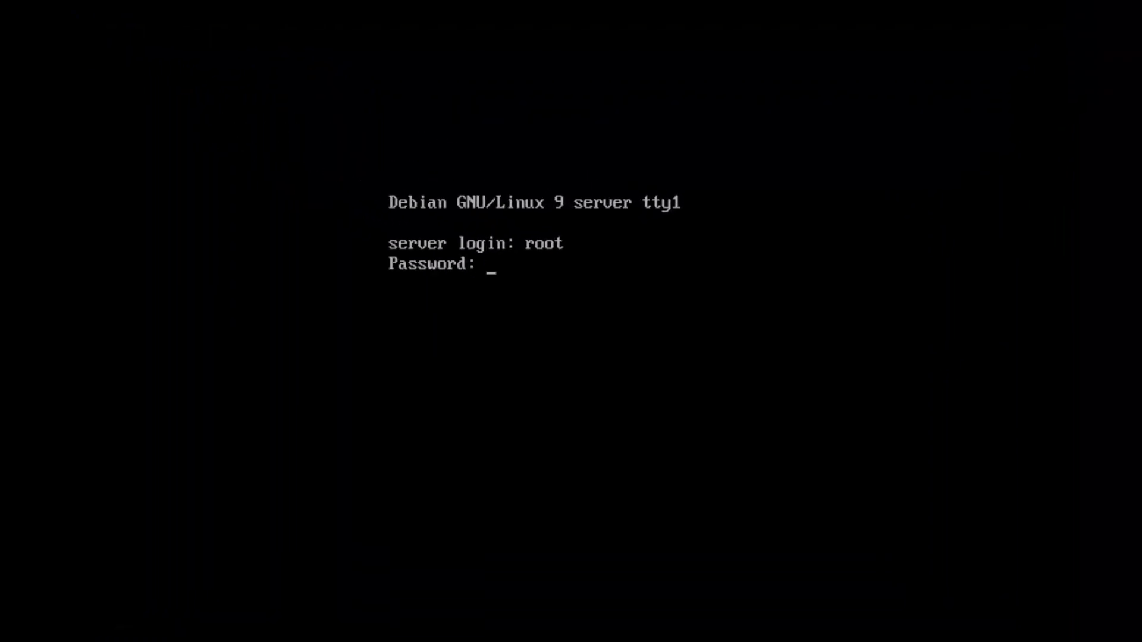
{"action": "key", "text": "Return"}
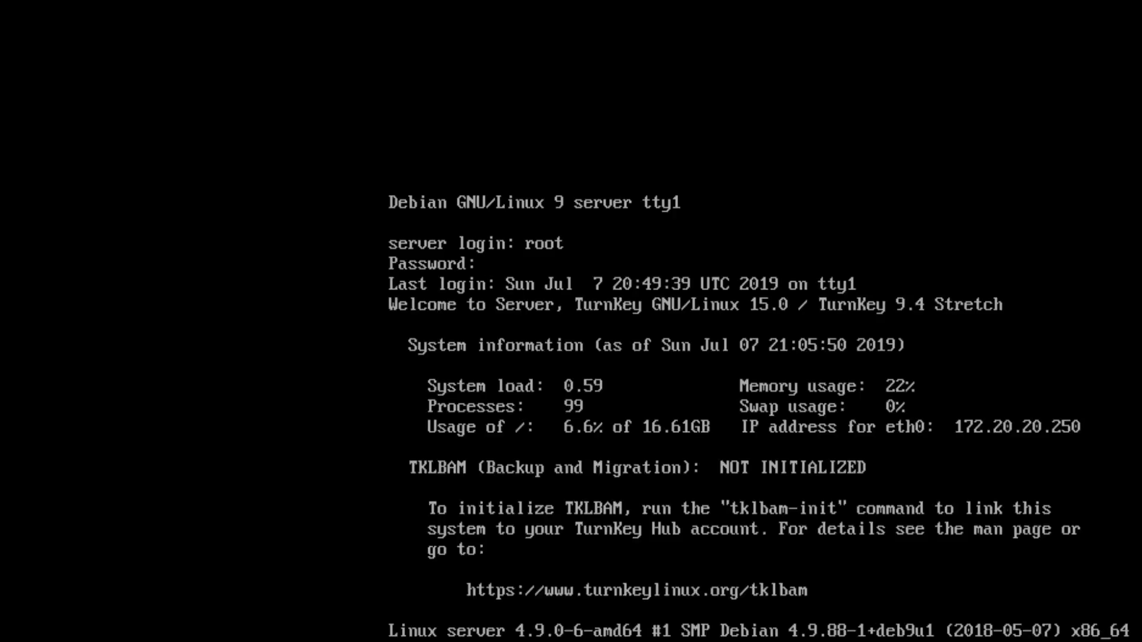
Run 'ip add' to confirm eth0 at 172.20.20.250/24, then start 'ping 8.8.8.8'.
{"action": "key", "text": "ctrl+l"}
{"action": "type", "text": "ip add"}
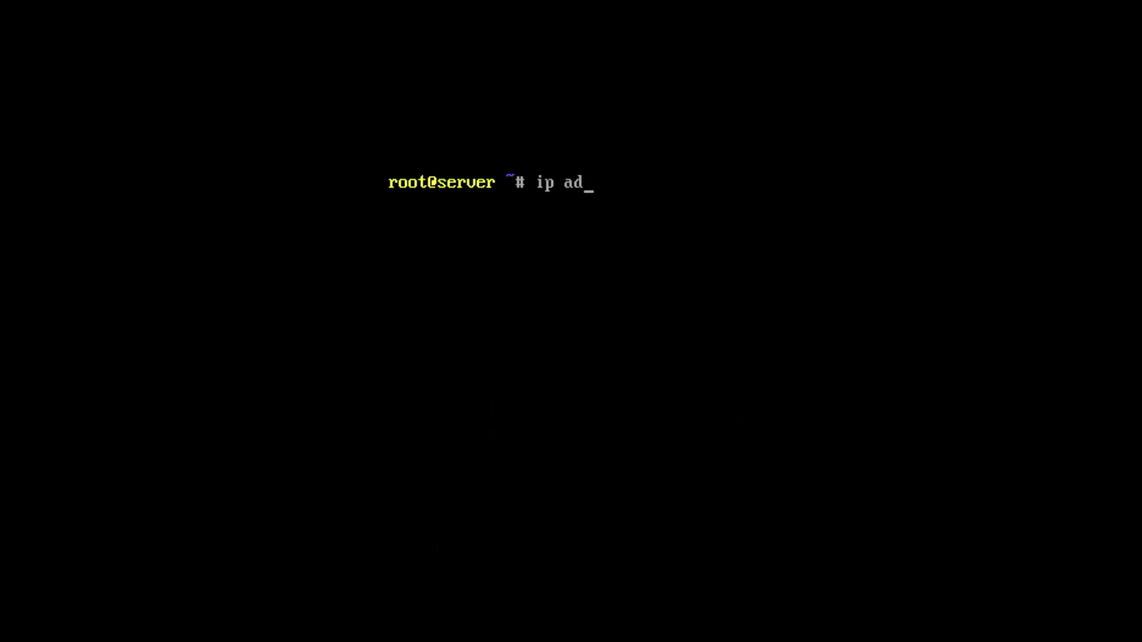
{"action": "key", "text": "Return"}
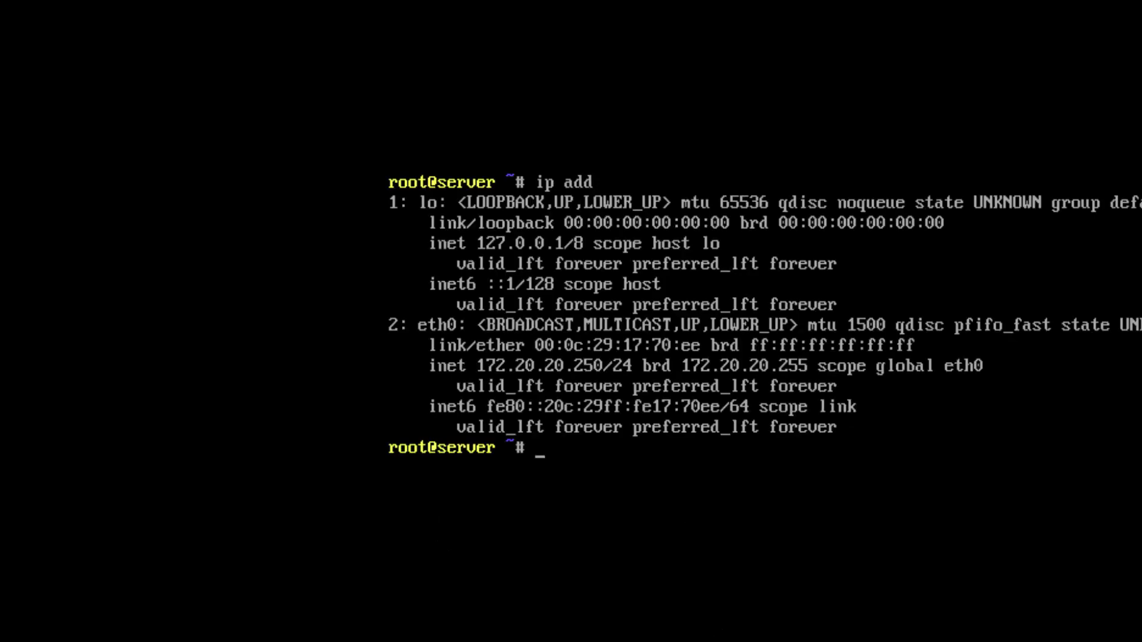
{"action": "type", "text": "ping 8.8.8.8"}
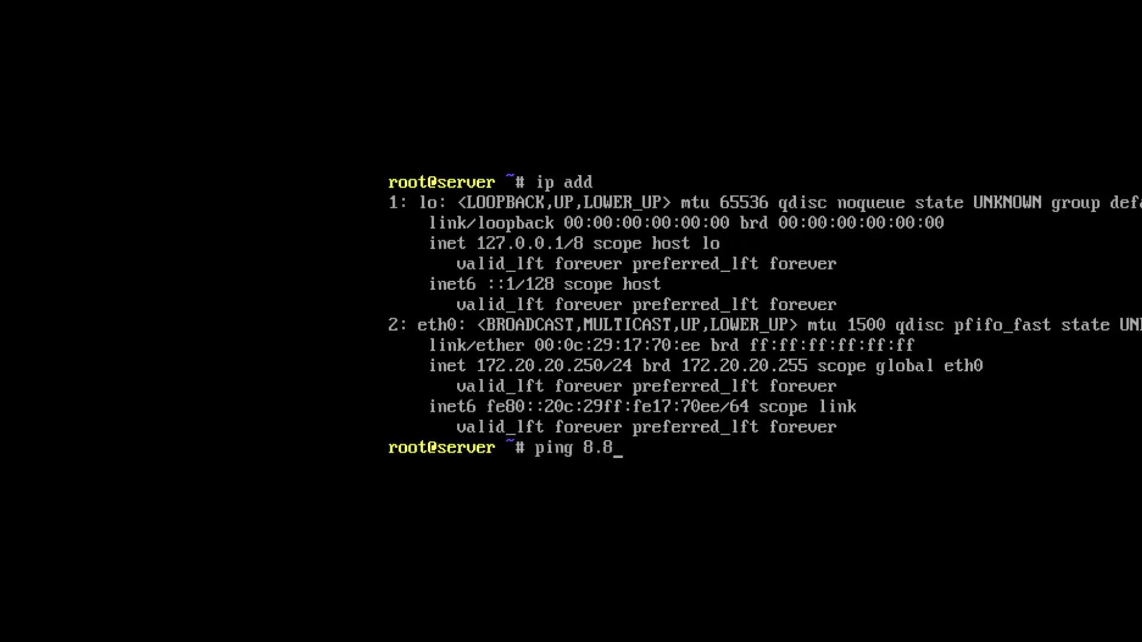
{"action": "key", "text": "Return"}
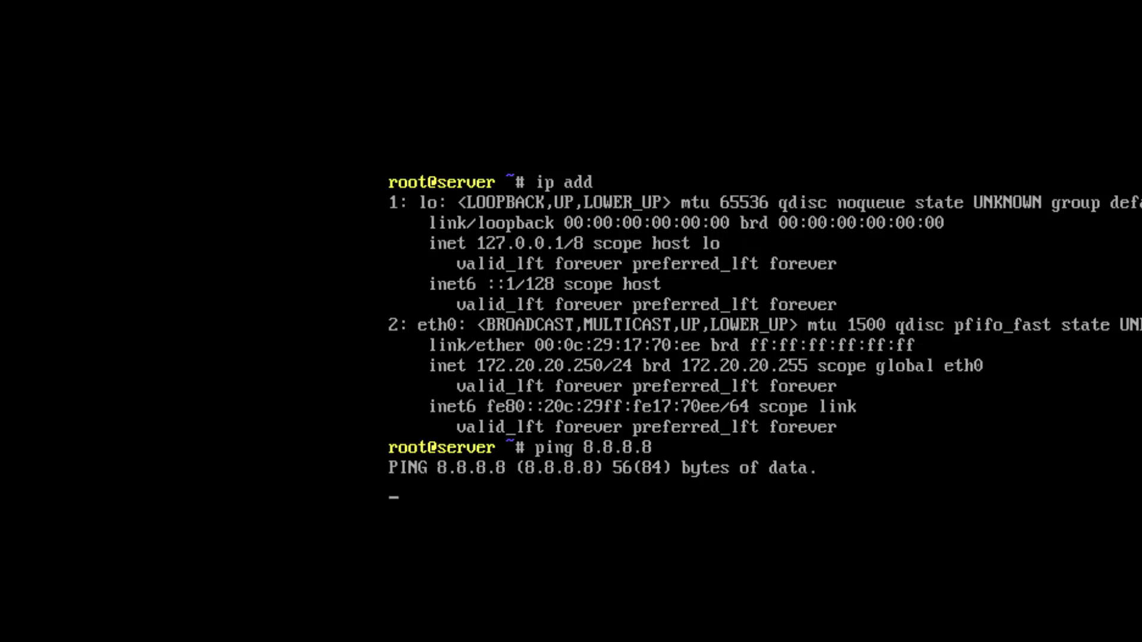
{"action": "mouse_move", "coordinate": [1073, 7]}
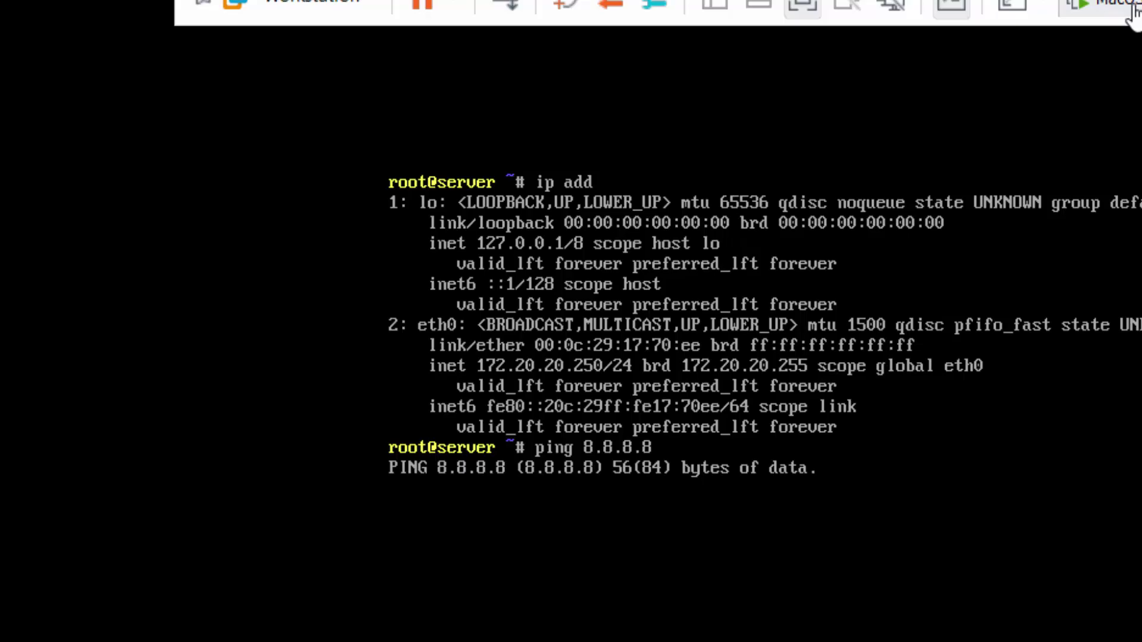
On the Mac VM, run 'ping -c 4 172.20.20.250' in Terminal.
{"action": "left_click", "coordinate": [1133, 9]}
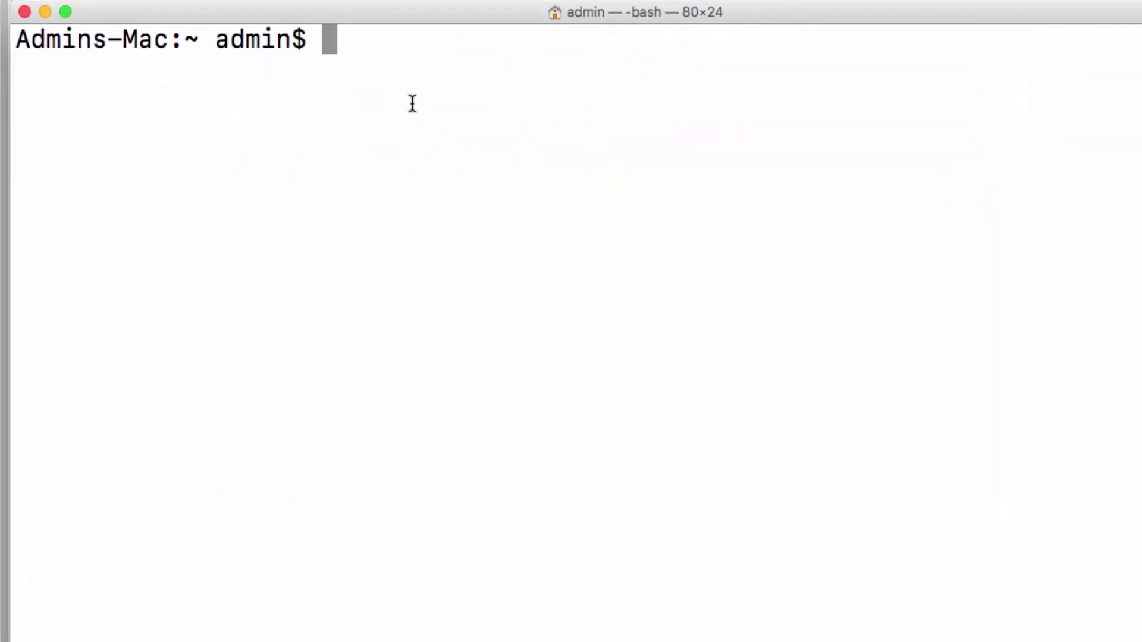
{"action": "type", "text": "ping "}
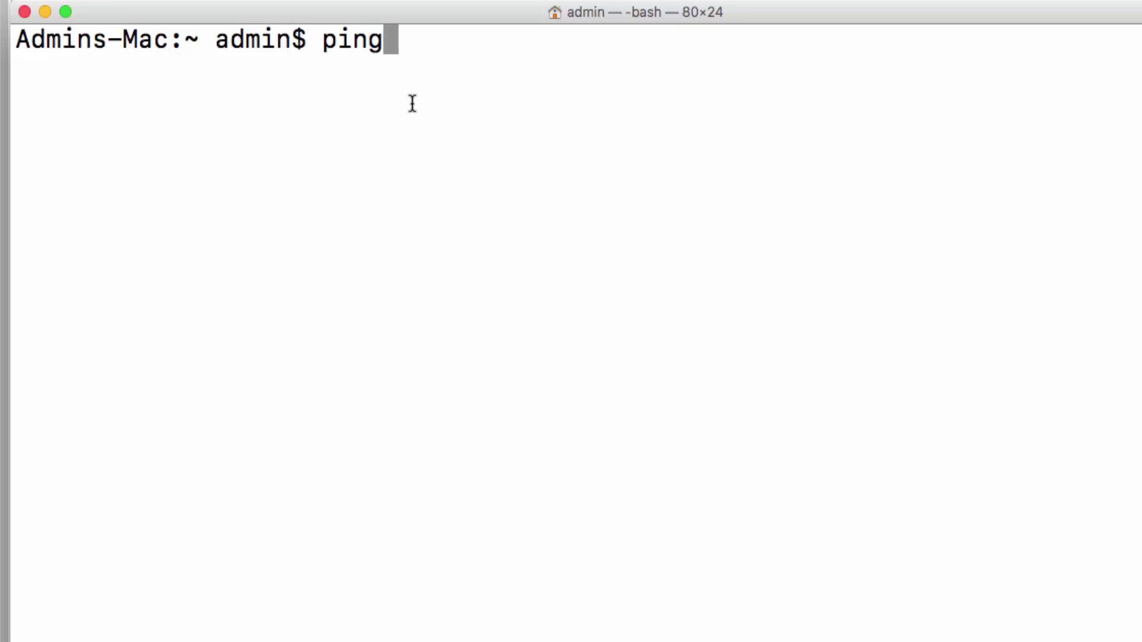
{"action": "type", "text": "-c 4 "}
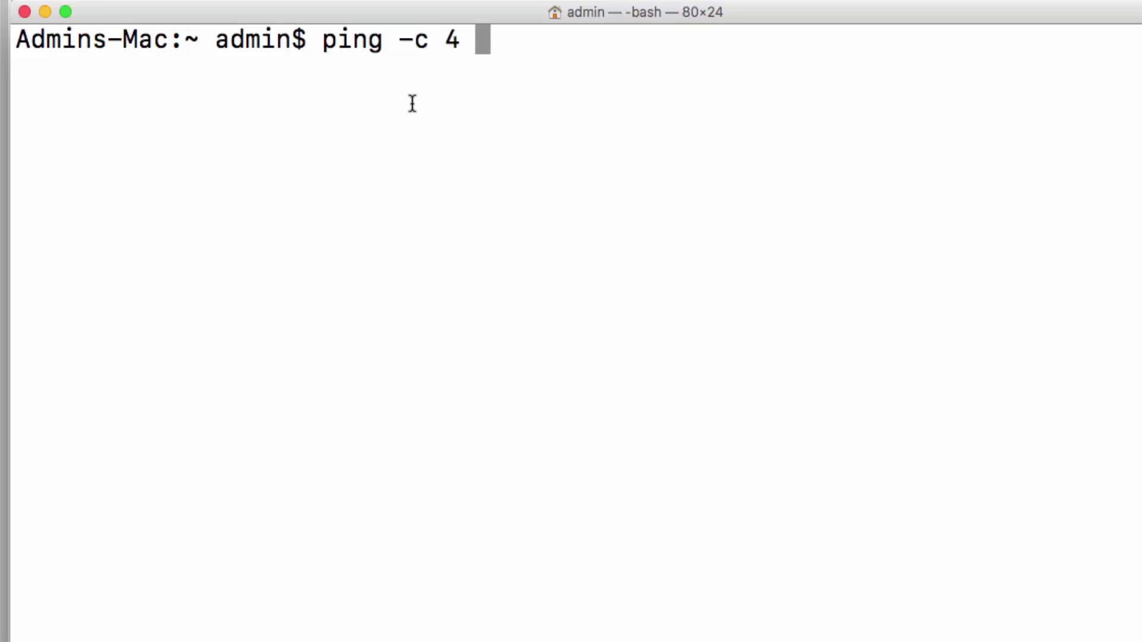
{"action": "type", "text": "172."}
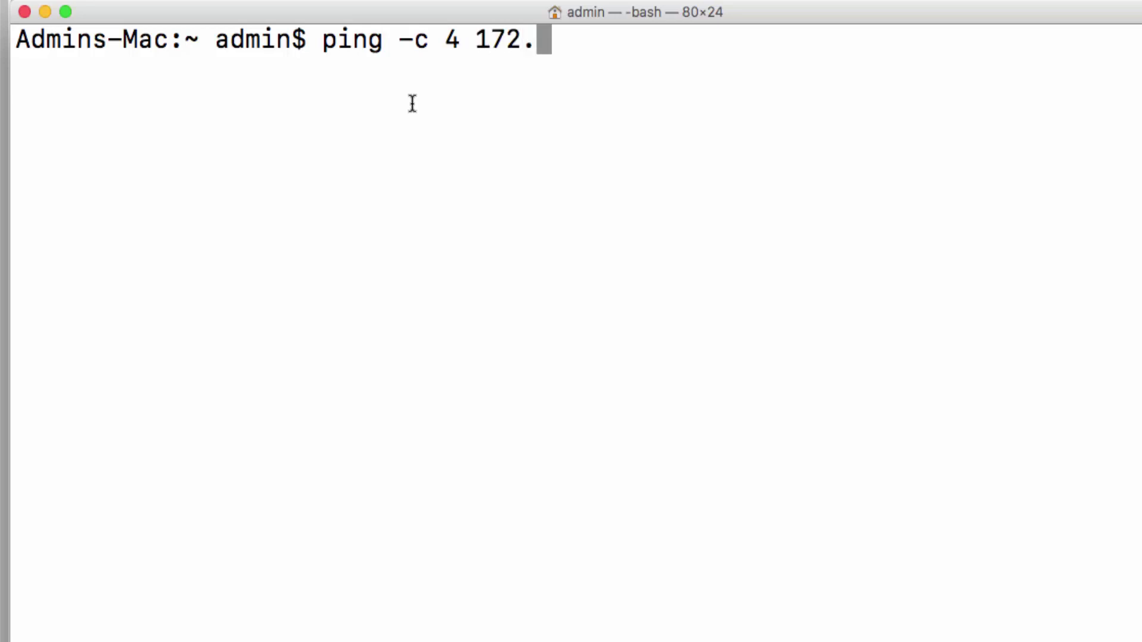
{"action": "type", "text": "20"}
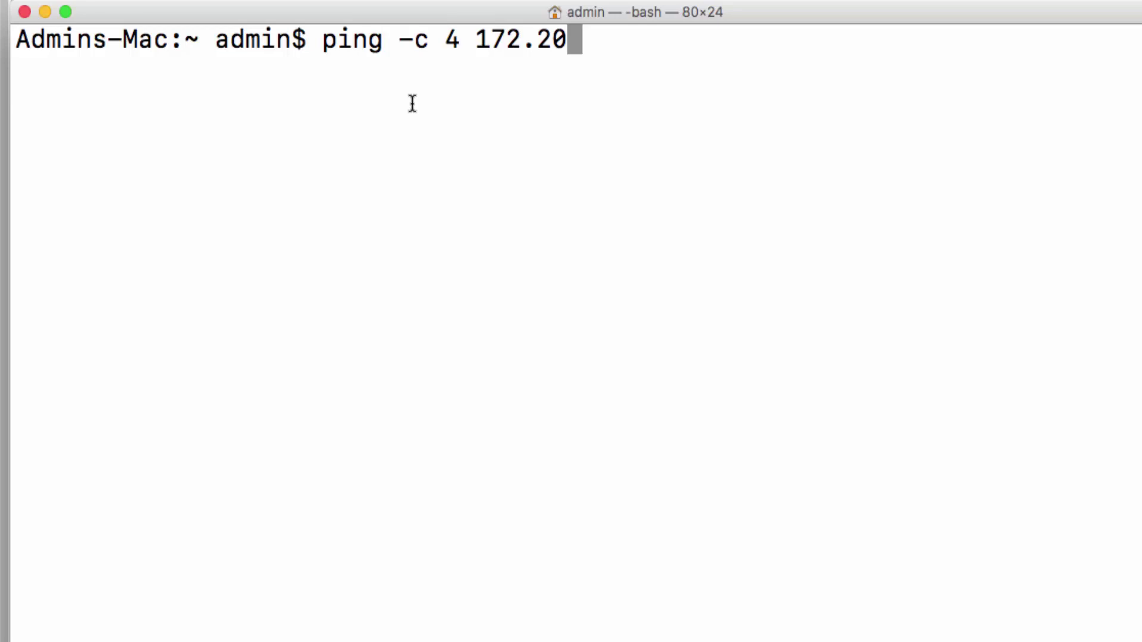
{"action": "type", "text": "20"}
{"action": "key", "text": "BackSpace"}
{"action": "key", "text": "BackSpace"}
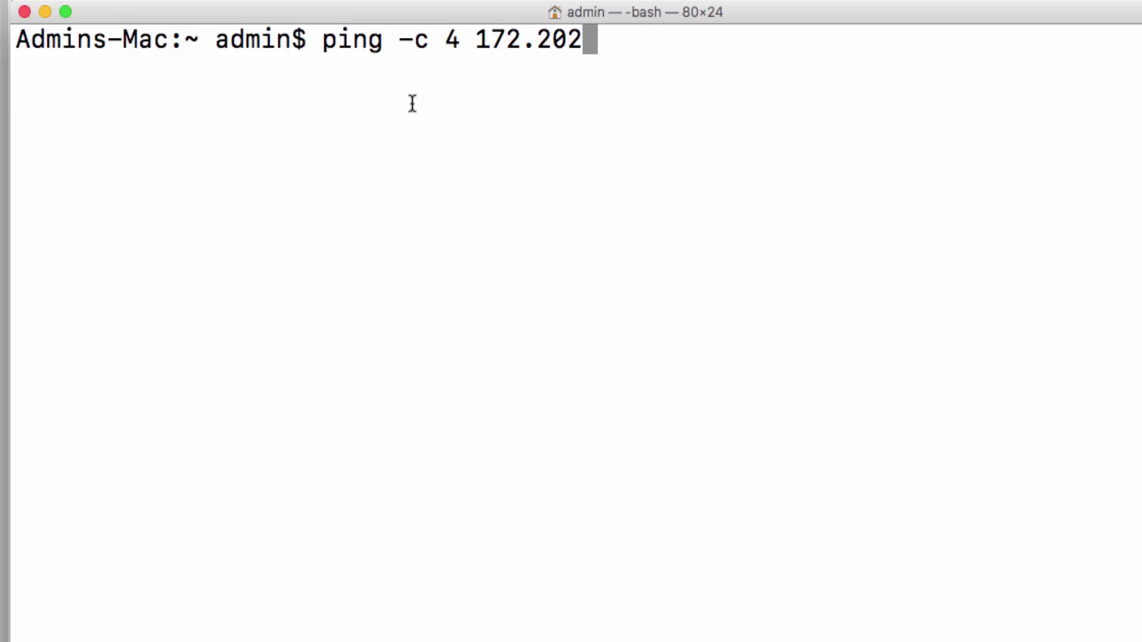
{"action": "type", "text": ".20"}
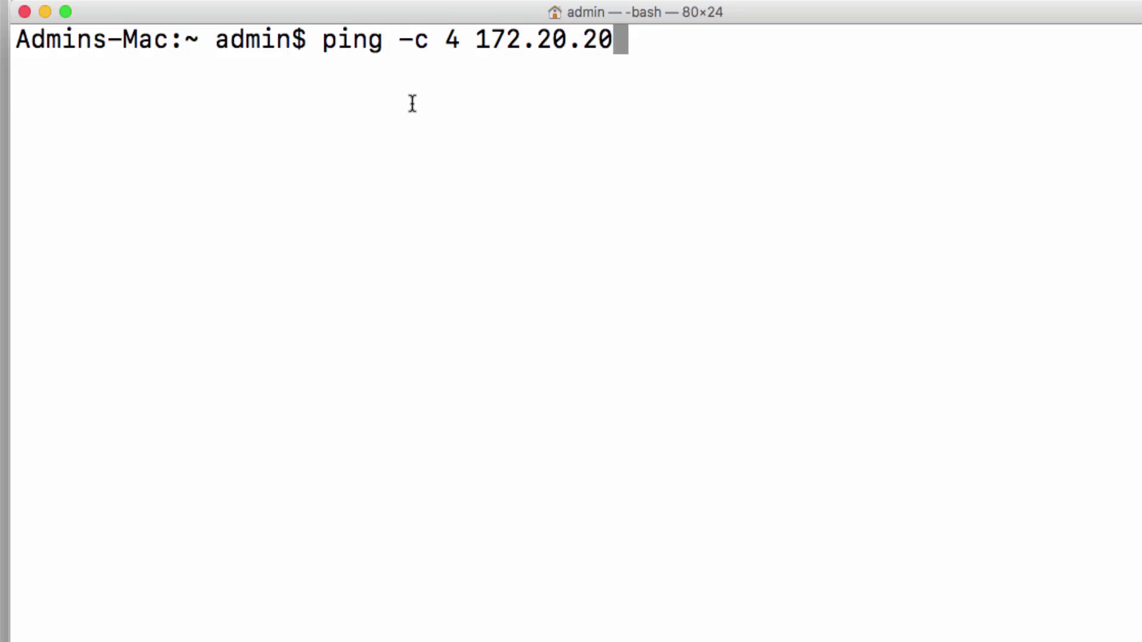
{"action": "type", "text": ".250"}
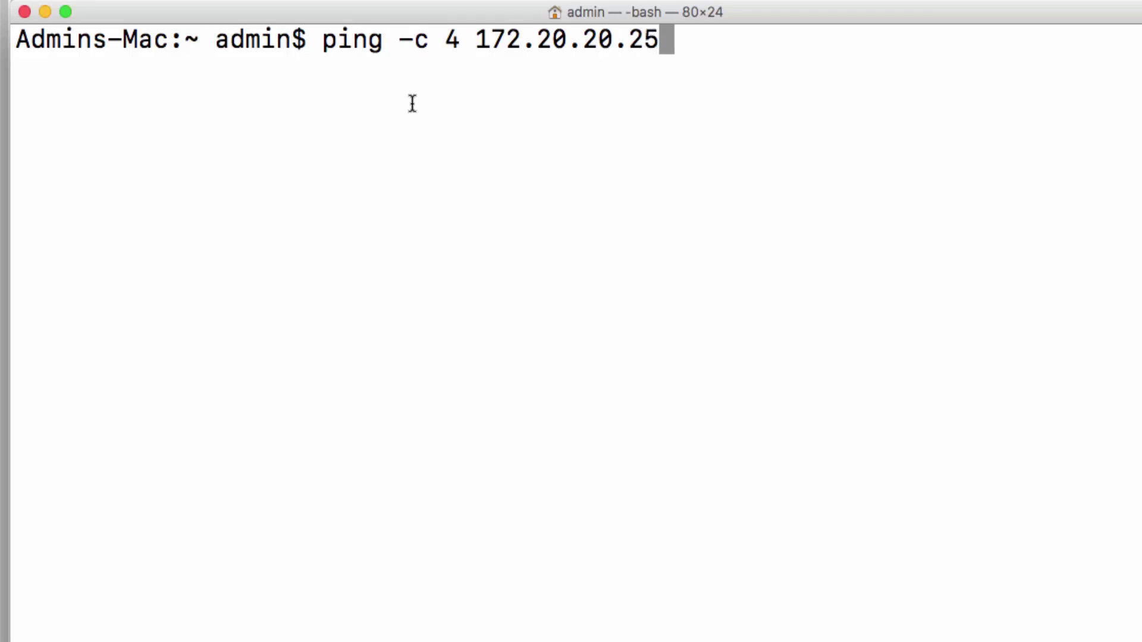
{"action": "key", "text": "Return"}
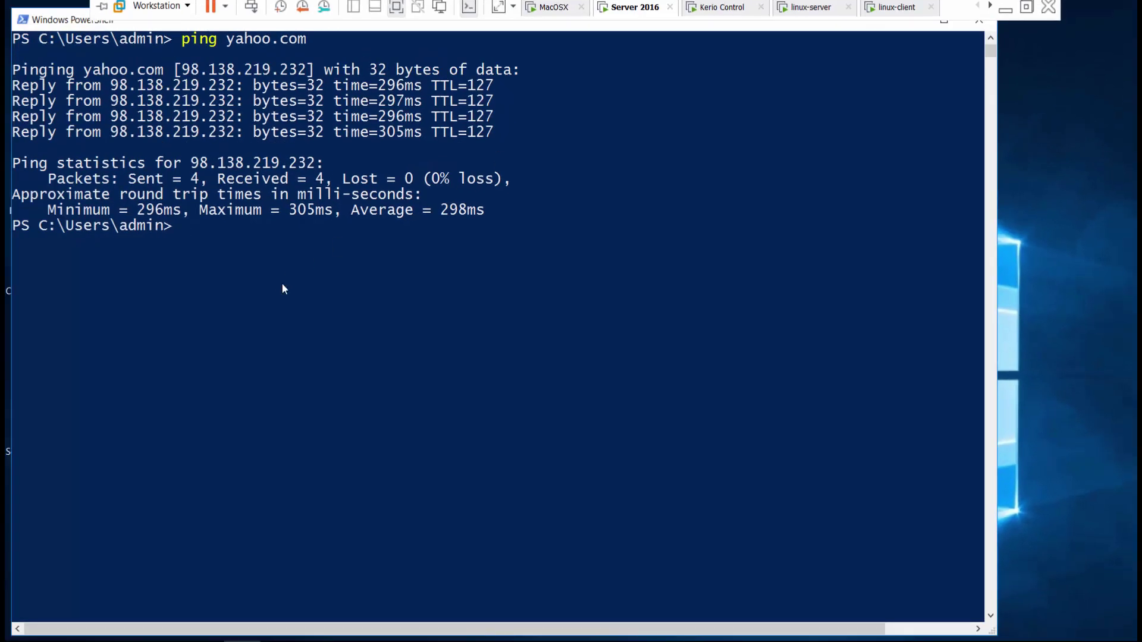
Clear the PowerShell window with cls.
{"action": "type", "text": "cleR"}
{"action": "key", "text": "BackSpace"}
{"action": "key", "text": "BackSpace"}
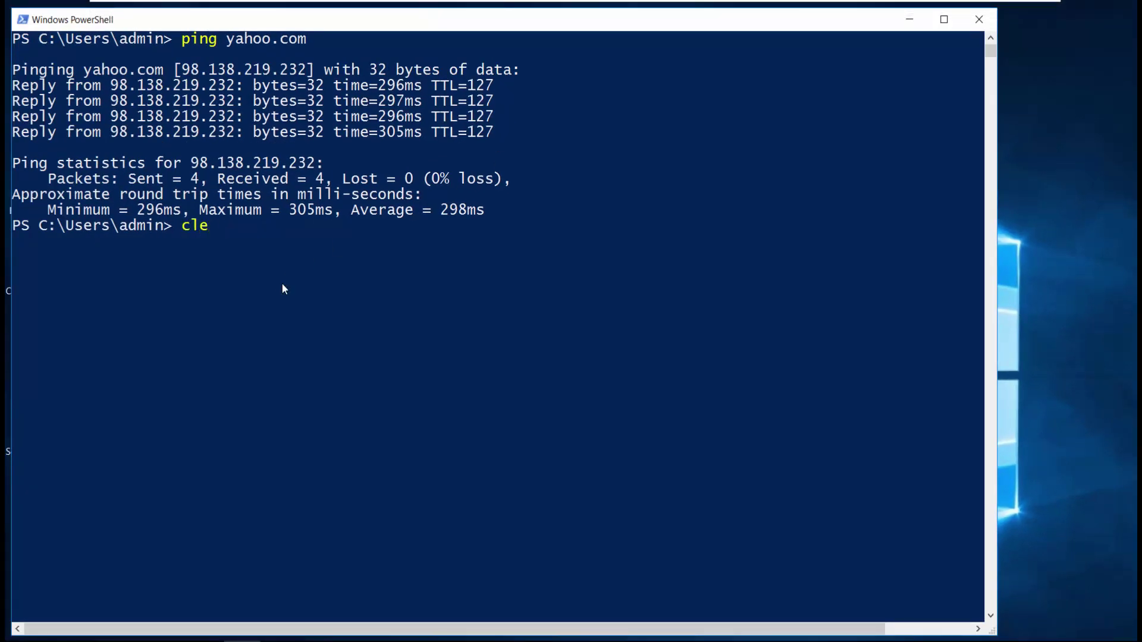
{"action": "type", "text": "s"}
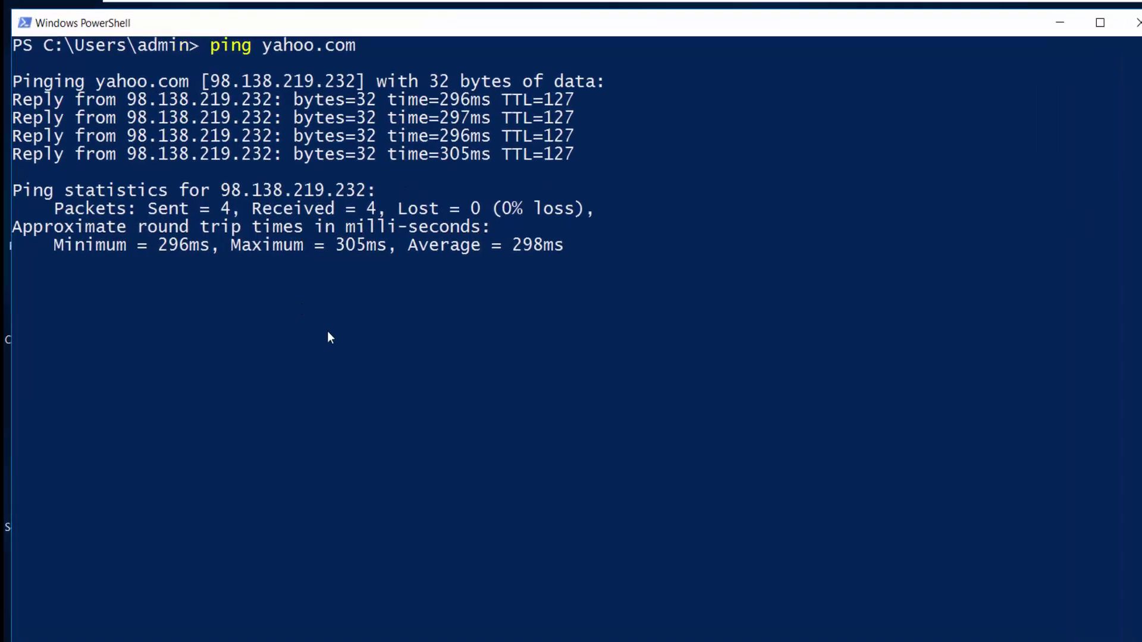
{"action": "key", "text": "Return"}
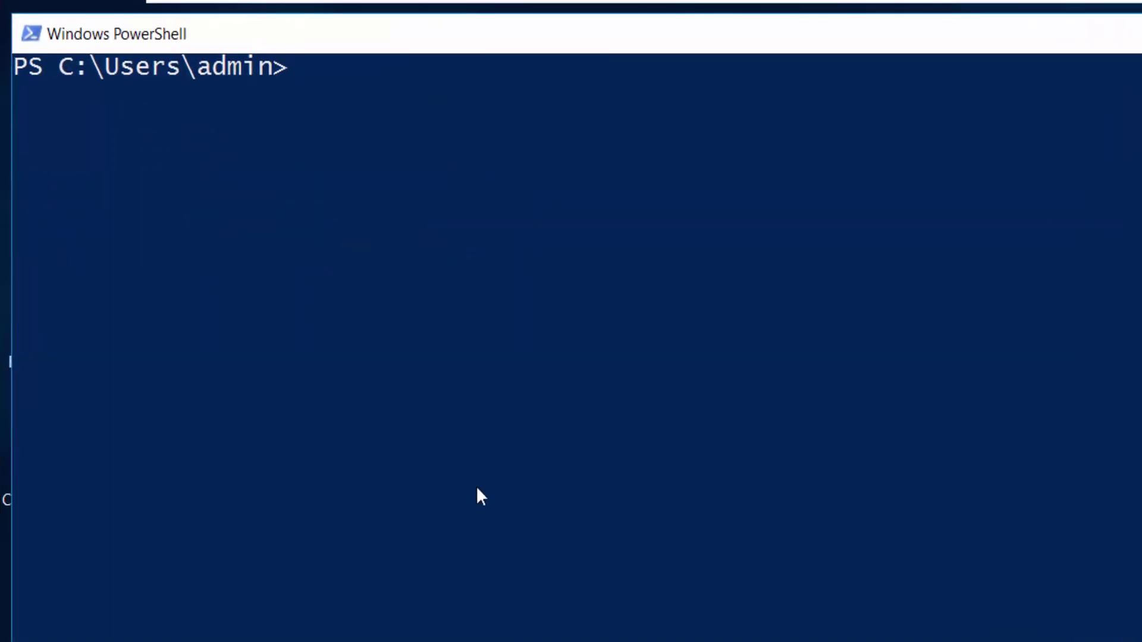
Run 'ping 172.20.20.250' in PowerShell.
{"action": "type", "text": "ping 1"}
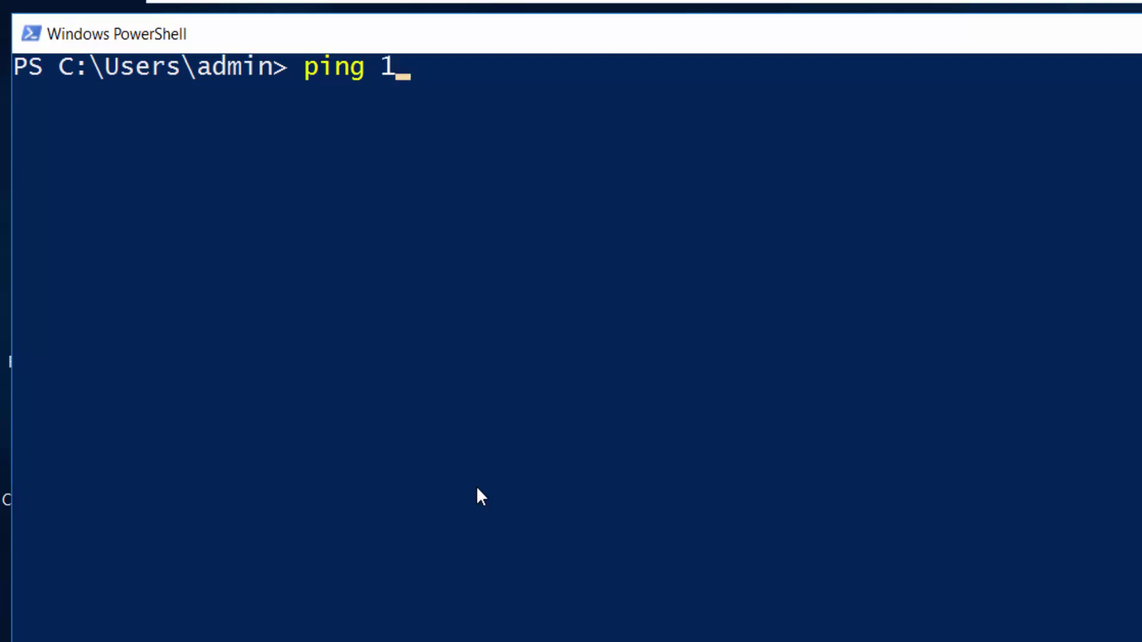
{"action": "type", "text": "72.20"}
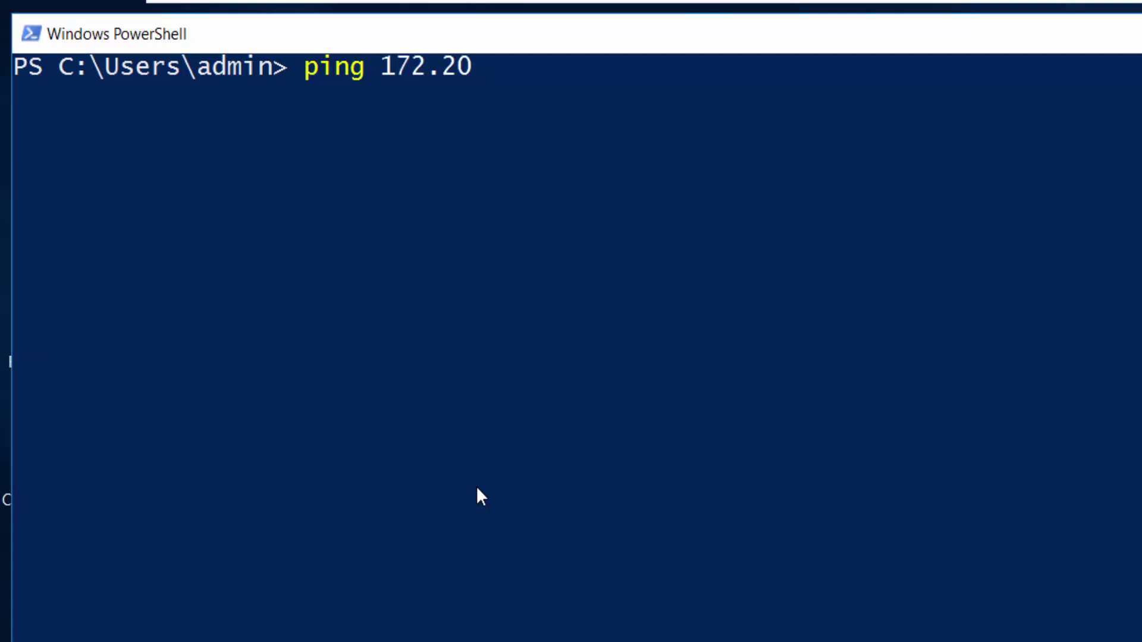
{"action": "type", "text": ".20.50"}
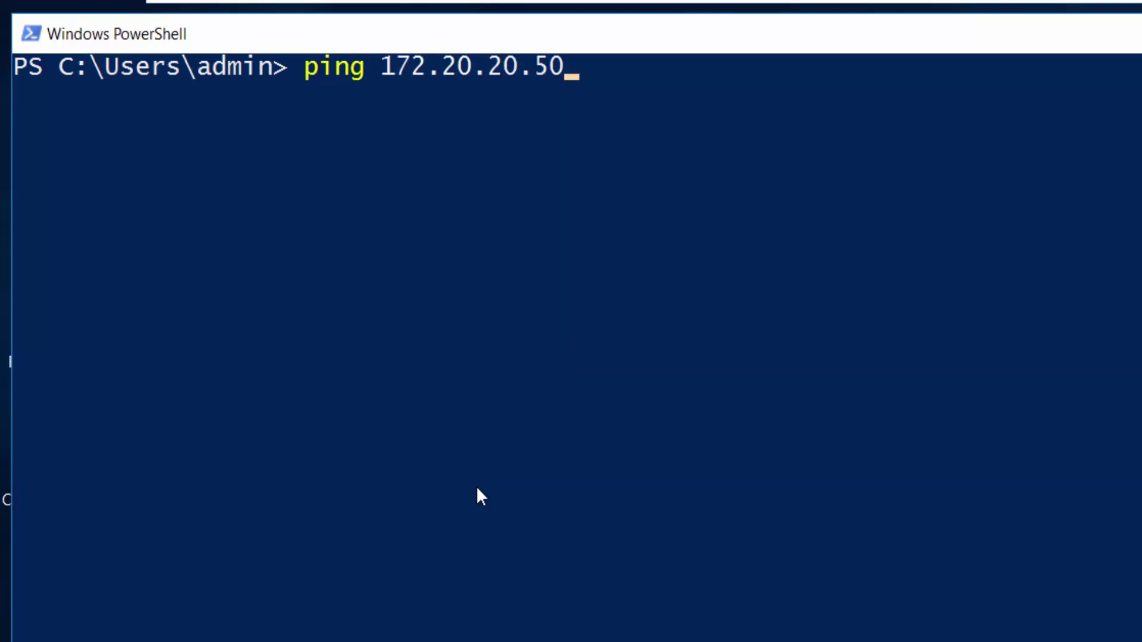
{"action": "key", "text": "BackSpace"}
{"action": "key", "text": "BackSpace"}
{"action": "type", "text": "250"}
{"action": "key", "text": "Return"}
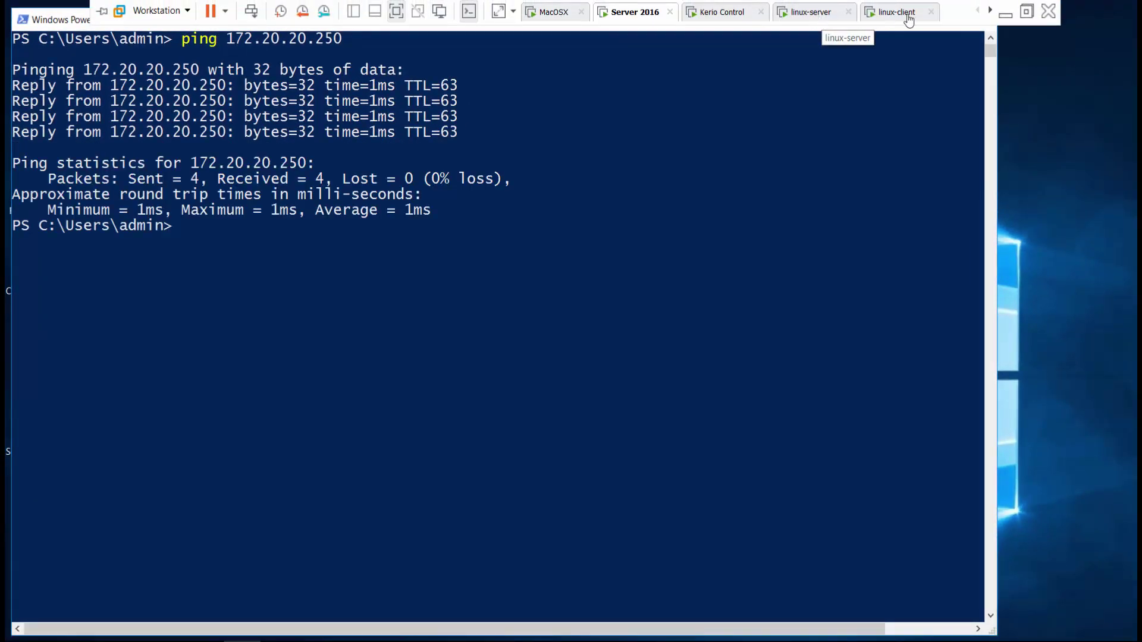
On the Linux client console, open manual static IP configuration for networking.
{"action": "left_click", "coordinate": [906, 13]}
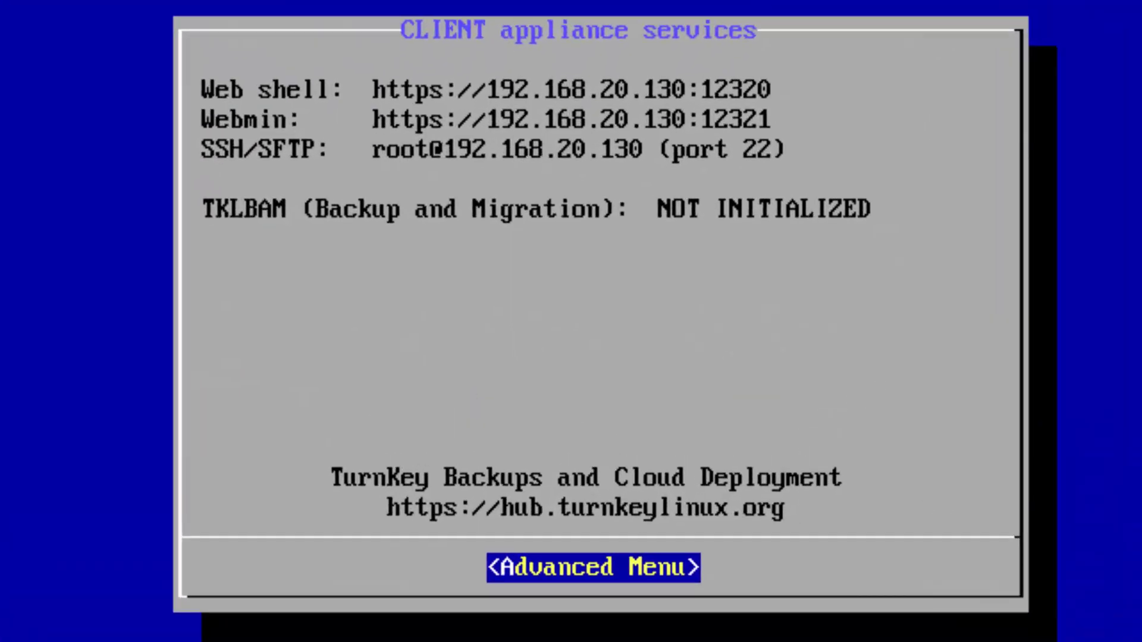
{"action": "key", "text": "Return"}
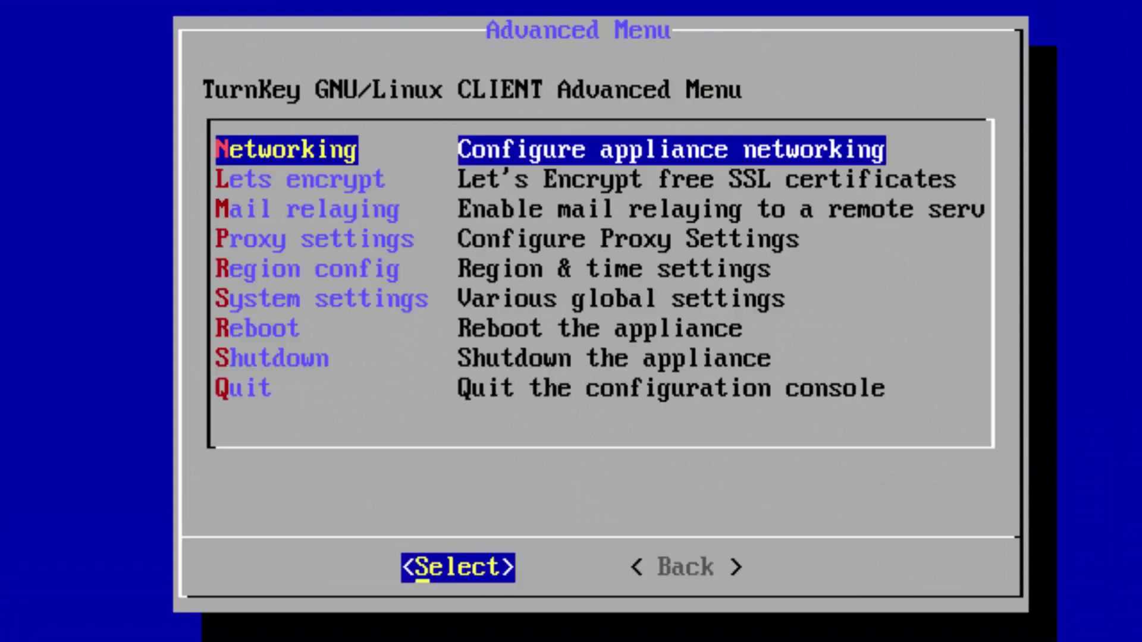
{"action": "key", "text": "Return"}
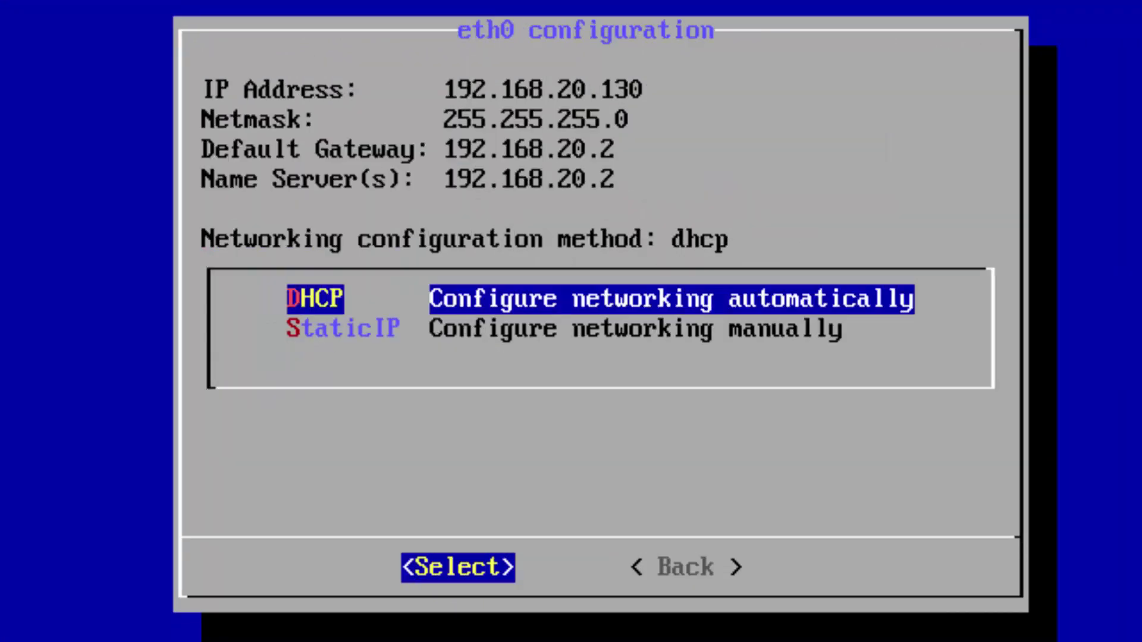
{"action": "key", "text": "Down"}
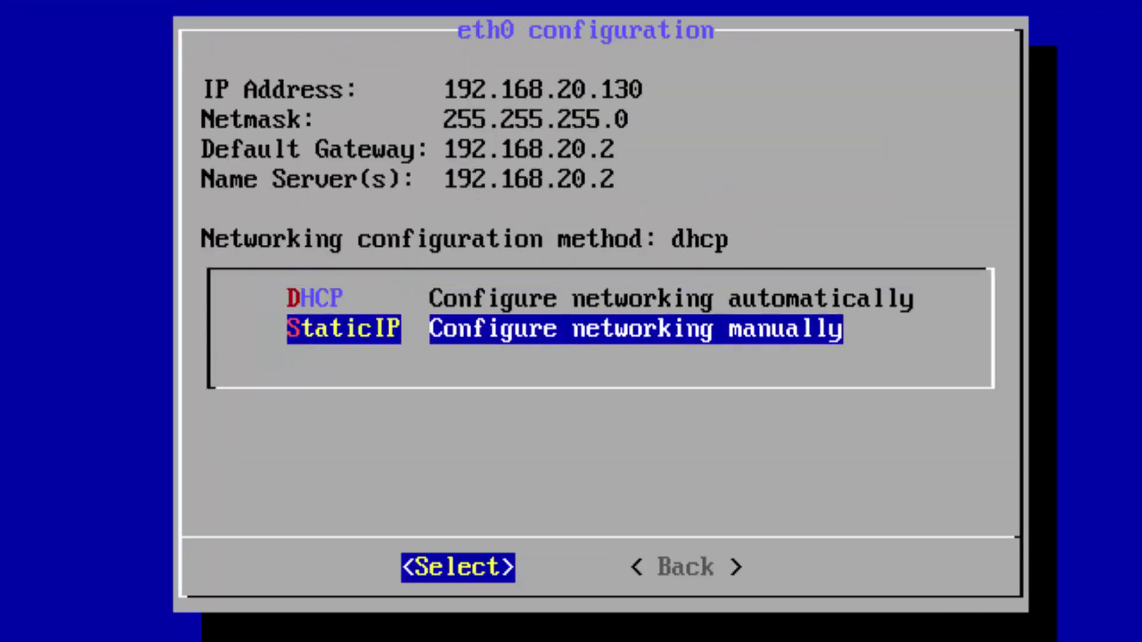
{"action": "key", "text": "Return"}
Set the IP address to 192.168.20.20 and the default gateway to 192.168.20.99.
{"action": "key", "text": "Right"}
{"action": "key", "text": "Right"}
{"action": "key", "text": "Right"}
{"action": "key", "text": "Right"}
{"action": "key", "text": "Right"}
{"action": "key", "text": "Right"}
{"action": "key", "text": "Right"}
{"action": "key", "text": "Right"}
{"action": "key", "text": "Right"}
{"action": "key", "text": "Right"}
{"action": "key", "text": "Right"}
{"action": "key", "text": "Right"}
{"action": "key", "text": "Right"}
{"action": "key", "text": "Right"}
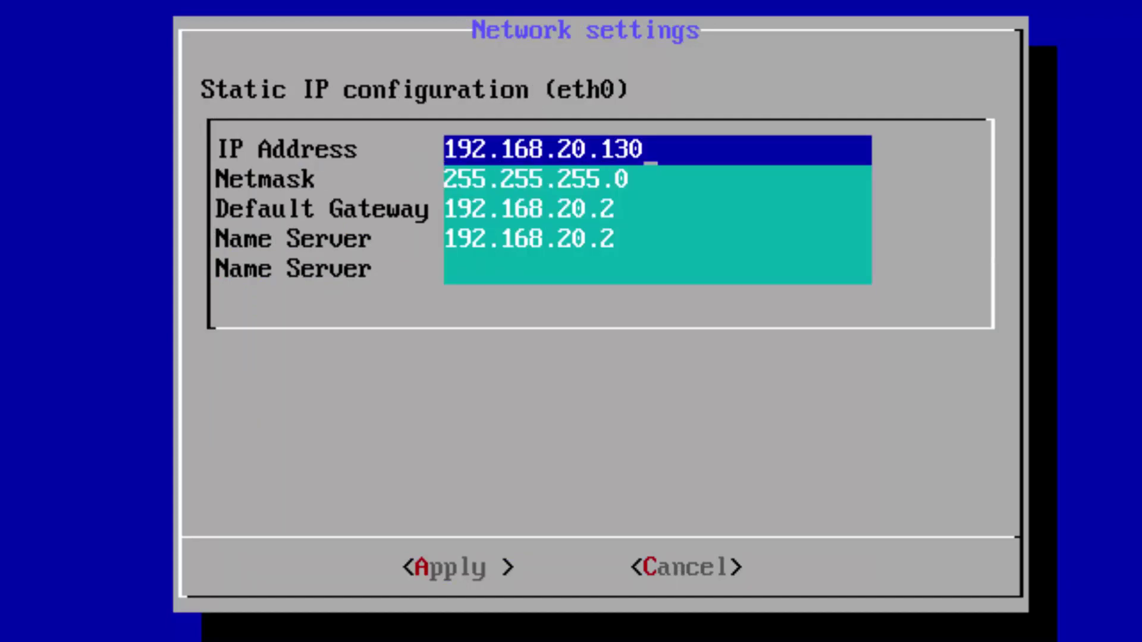
{"action": "key", "text": "BackSpace"}
{"action": "key", "text": "BackSpace"}
{"action": "key", "text": "BackSpace"}
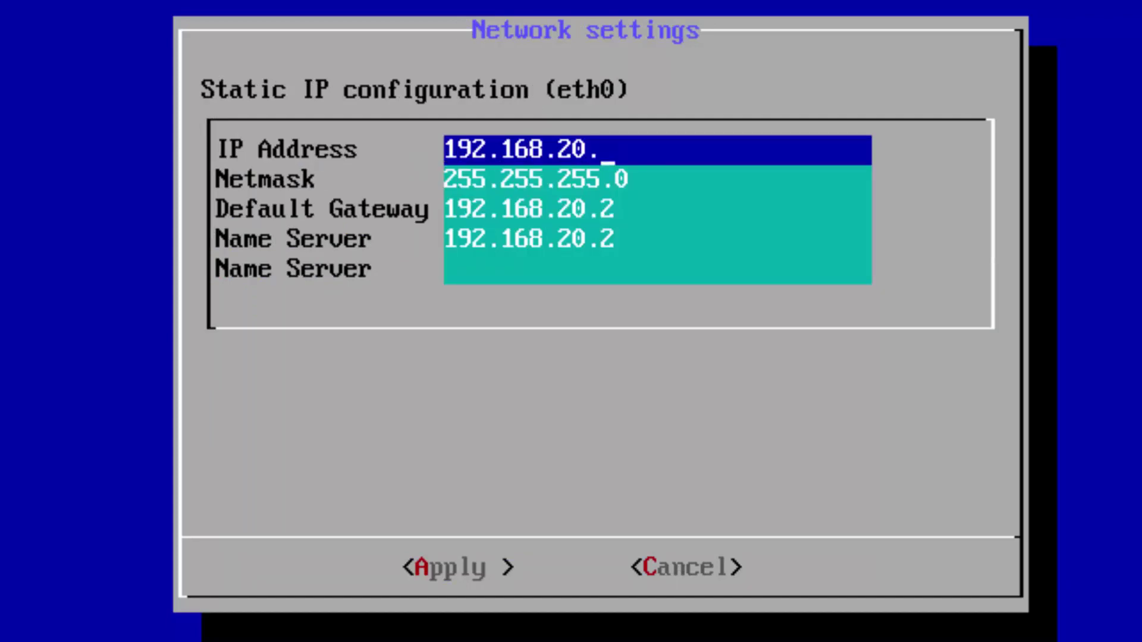
{"action": "type", "text": "20"}
{"action": "key", "text": "Down"}
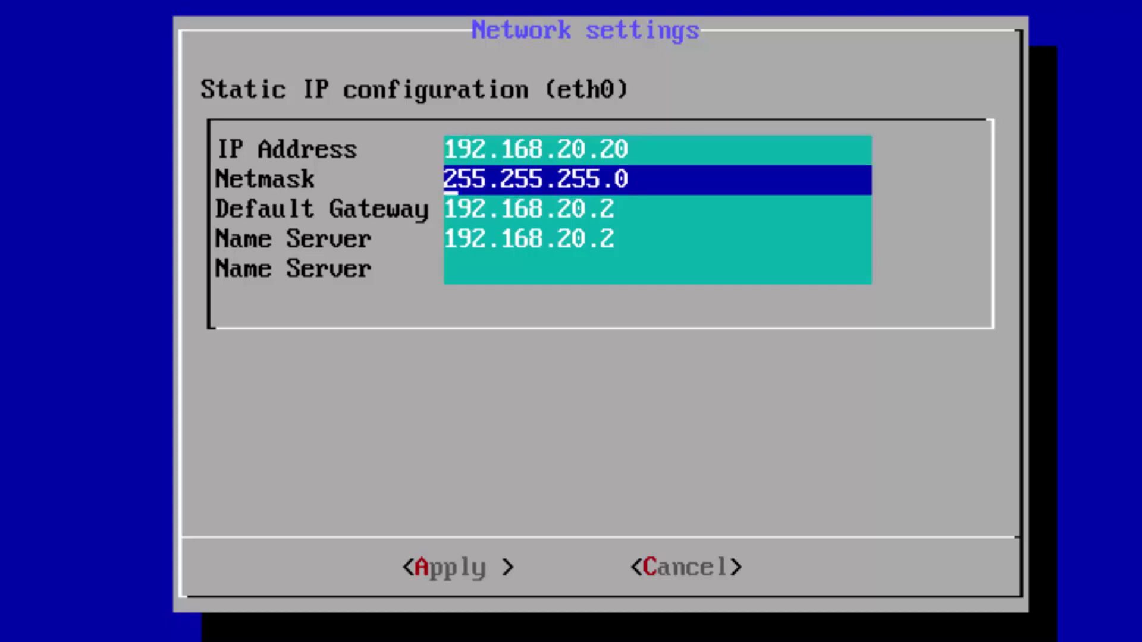
{"action": "key", "text": "Down"}
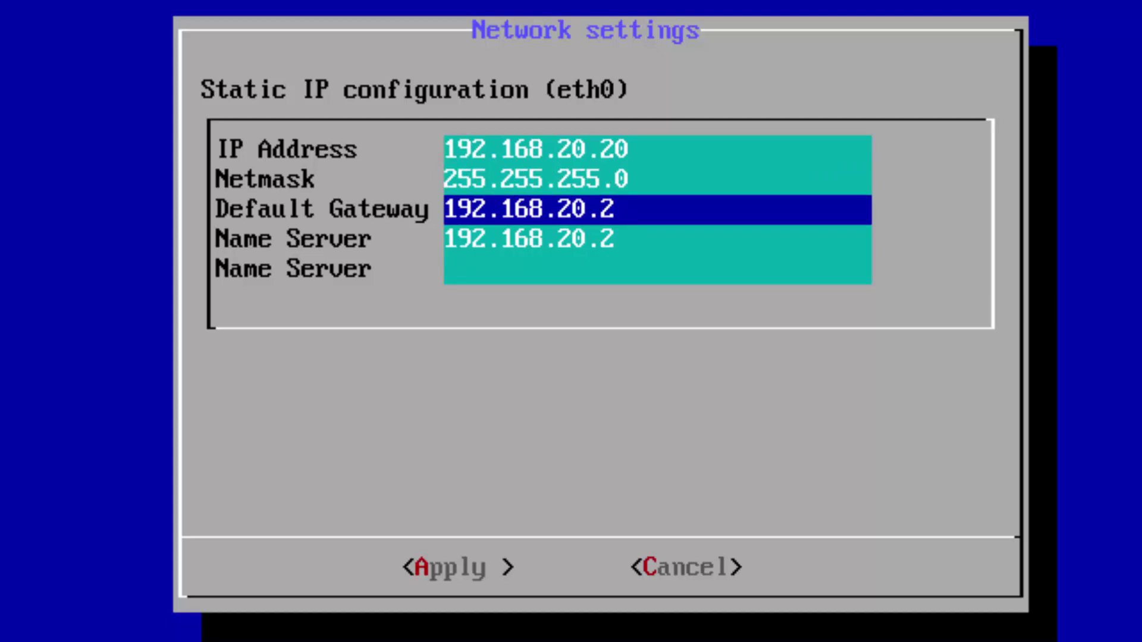
{"action": "key", "text": "BackSpace"}
{"action": "type", "text": "99"}
Set the name server to 192.168.20.99 and apply the static settings.
{"action": "key", "text": "Down"}
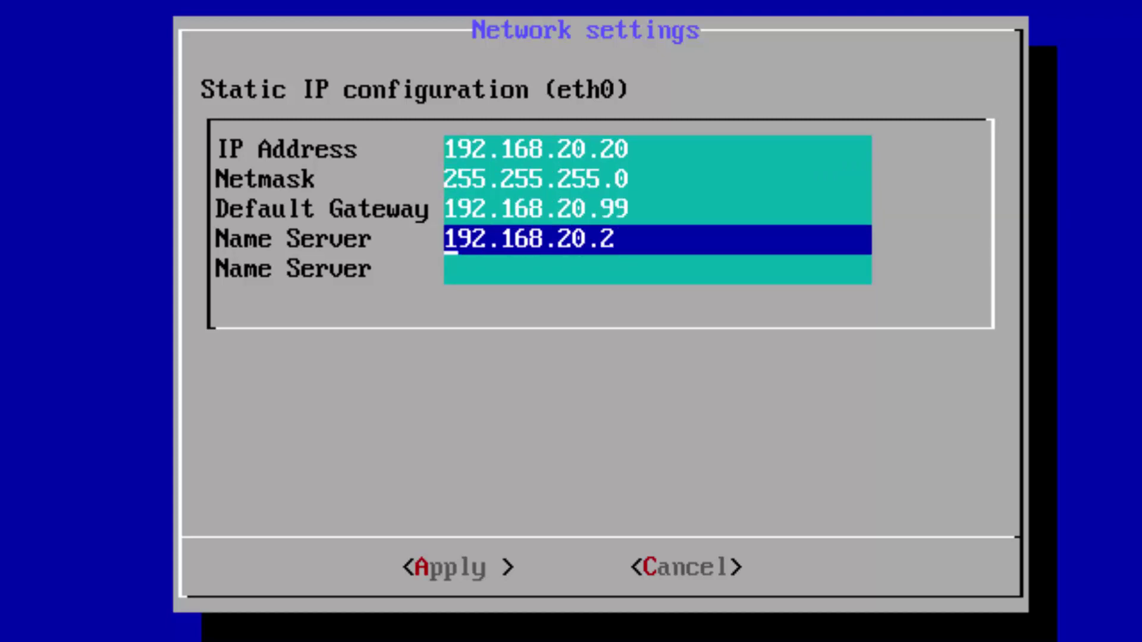
{"action": "key", "text": "End"}
{"action": "key", "text": "BackSpace"}
{"action": "key", "text": "BackSpace"}
{"action": "type", "text": ".99"}
{"action": "key", "text": "Down"}
{"action": "key", "text": "Down"}
{"action": "key", "text": "Down"}
{"action": "key", "text": "Up"}
{"action": "key", "text": "Up"}
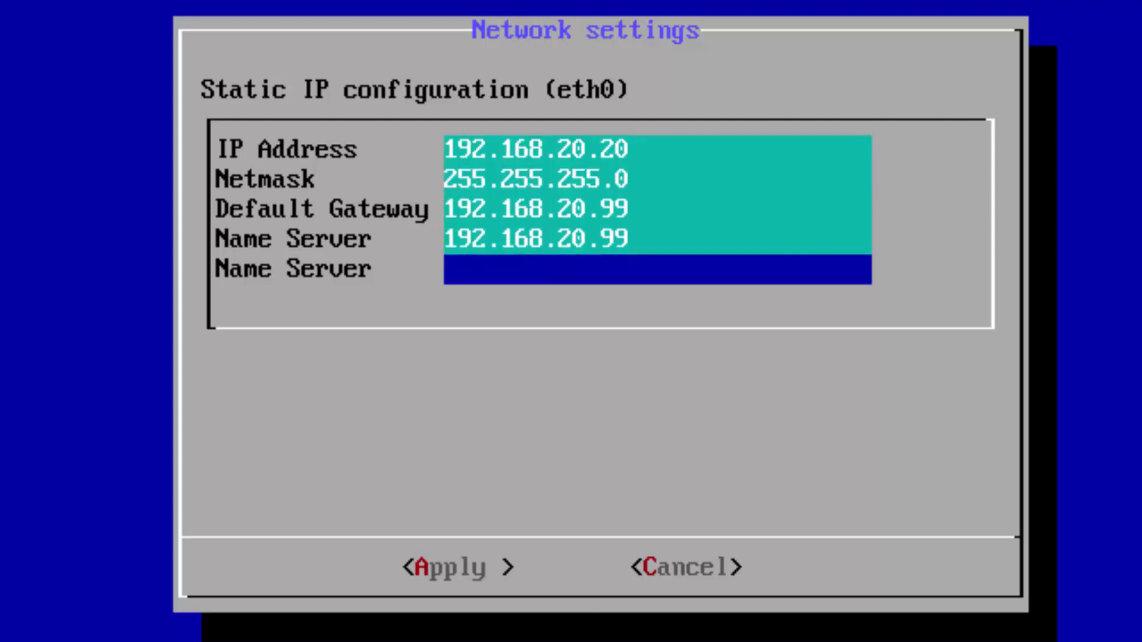
{"action": "key", "text": "Tab"}
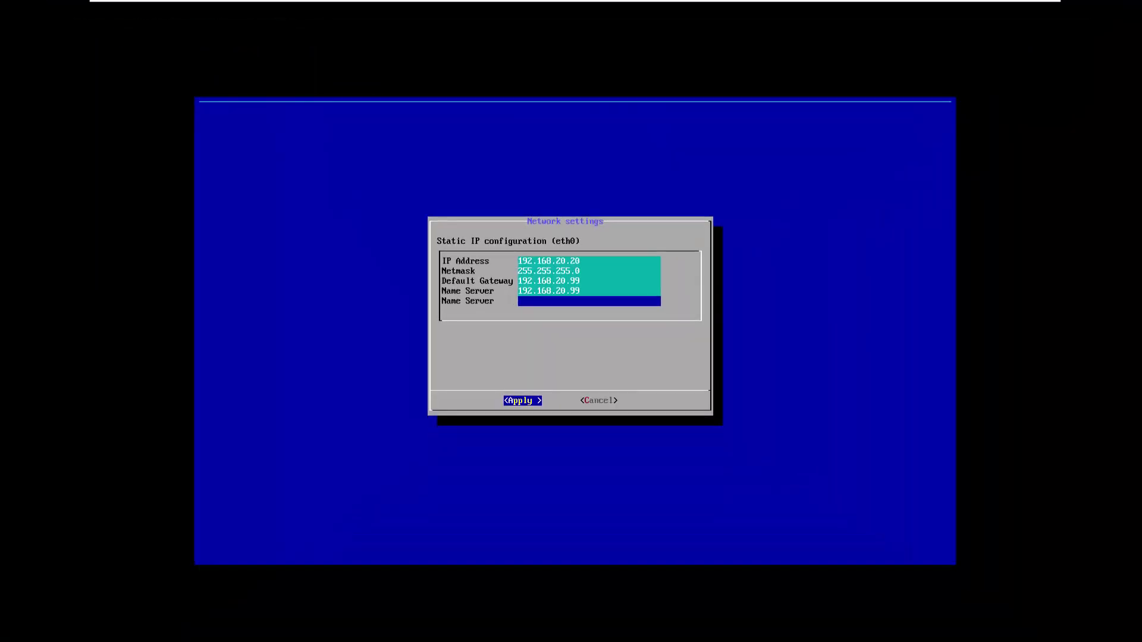
{"action": "key", "text": "Return"}
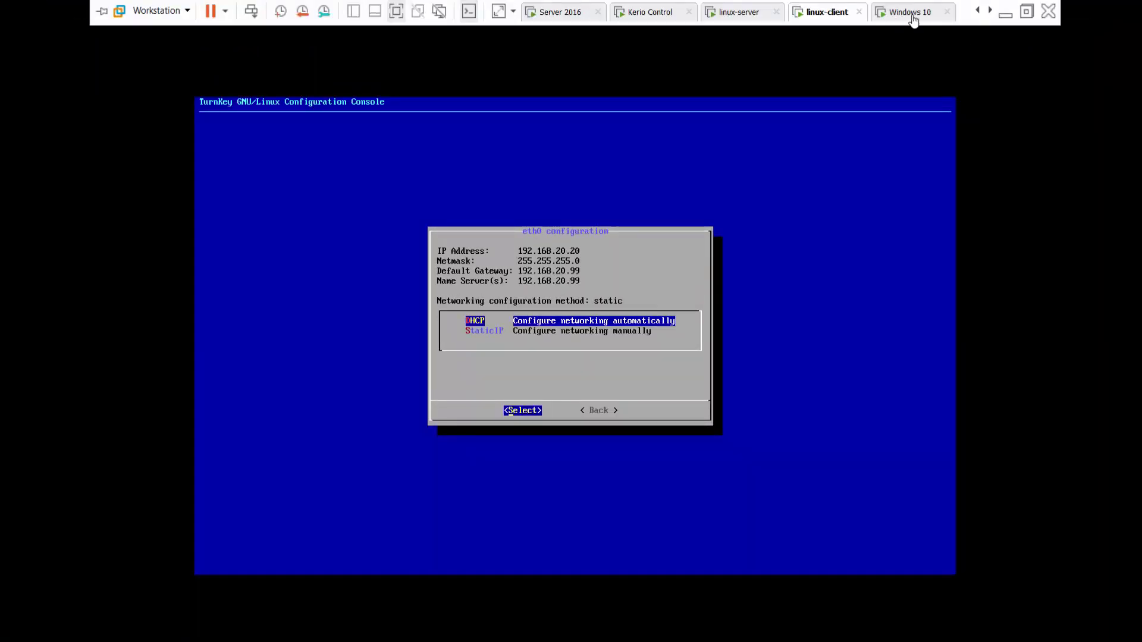
Switch to the Windows 10 VM and sign in with the account password.
{"action": "left_click", "coordinate": [913, 21]}
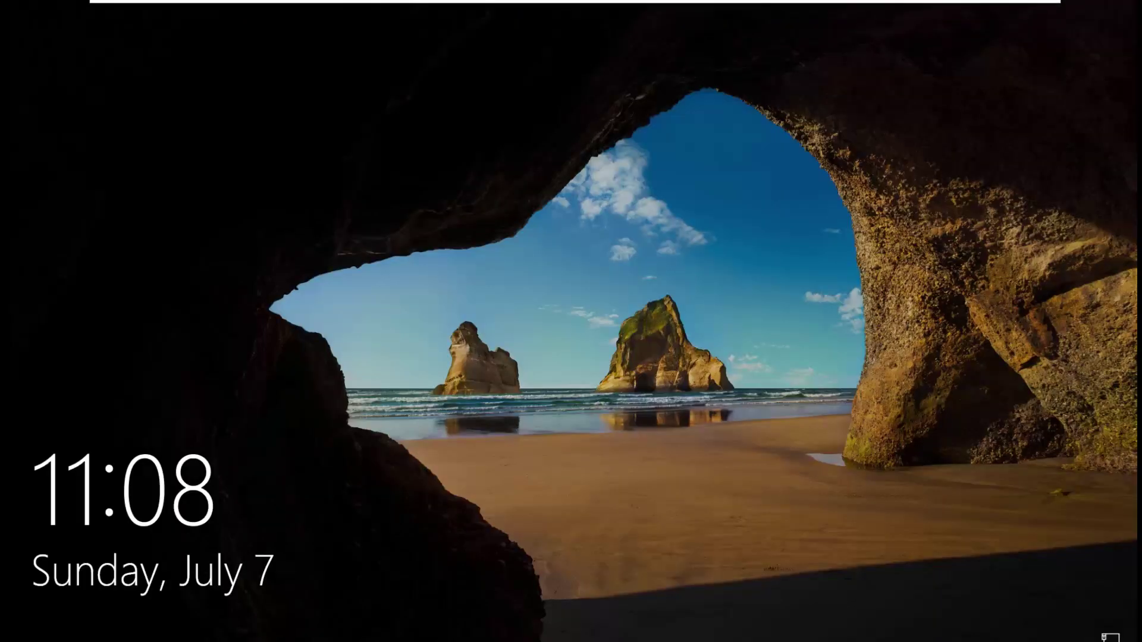
{"action": "key", "text": "Return"}
{"action": "type", "text": "•••••"}
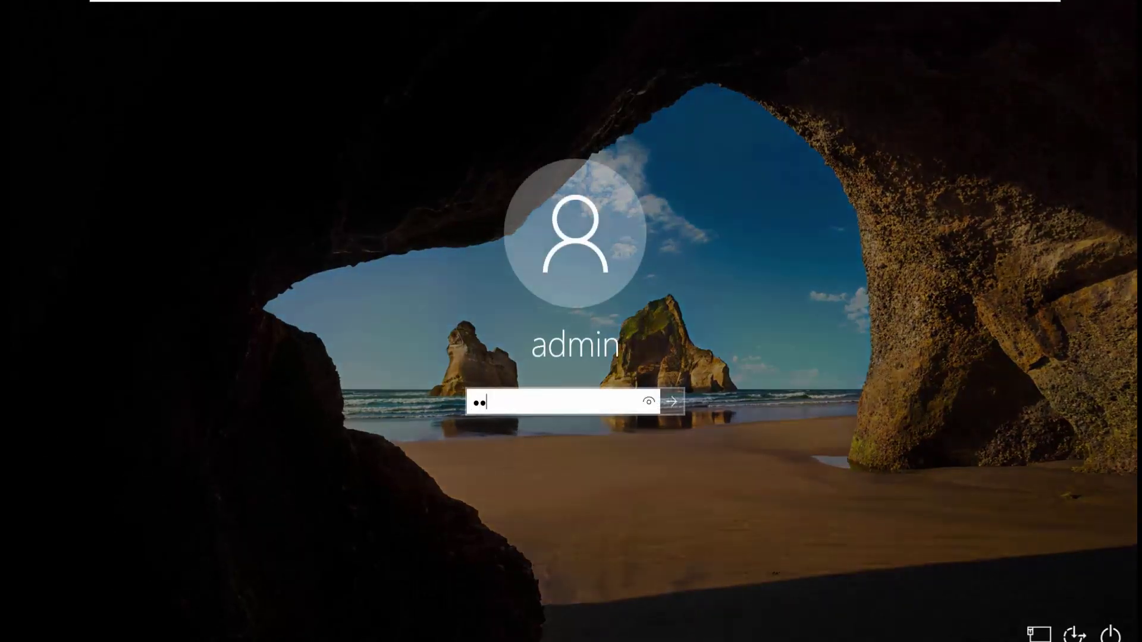
{"action": "key", "text": "Return"}
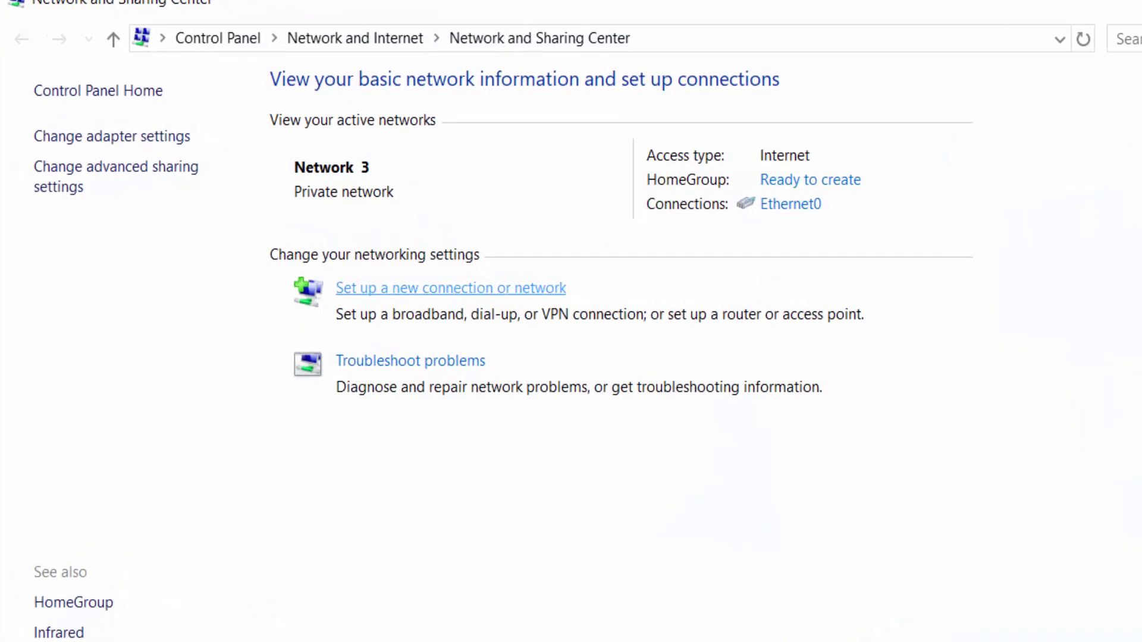
Open Ethernet0's IPv4 properties and choose to use a manually set IP address.
{"action": "left_click", "coordinate": [111, 136]}
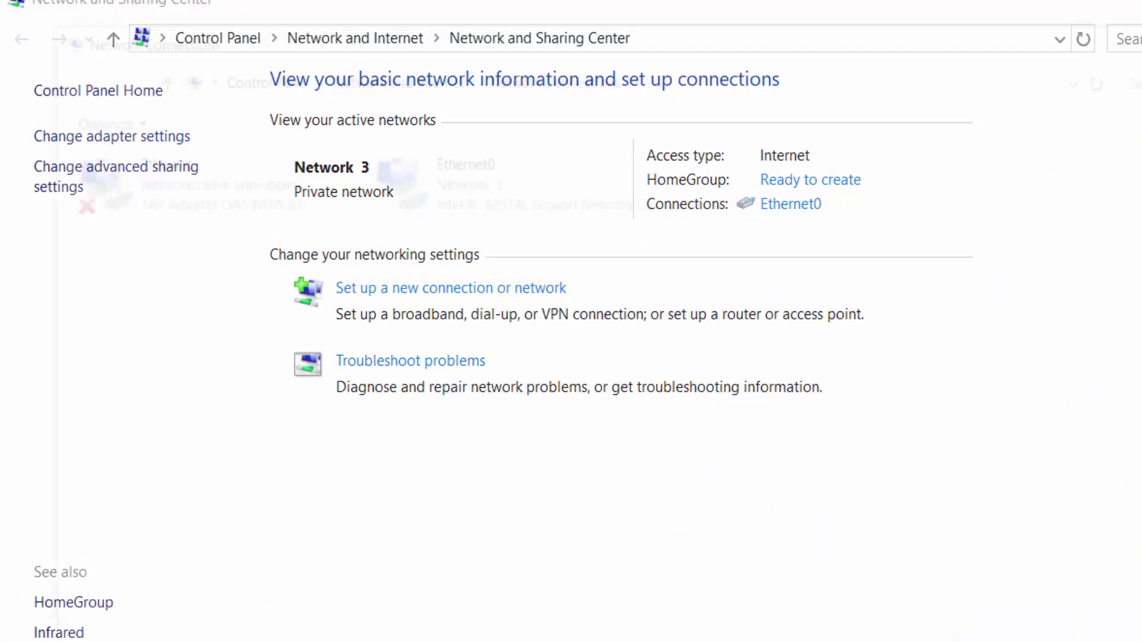
{"action": "double_click", "coordinate": [508, 178]}
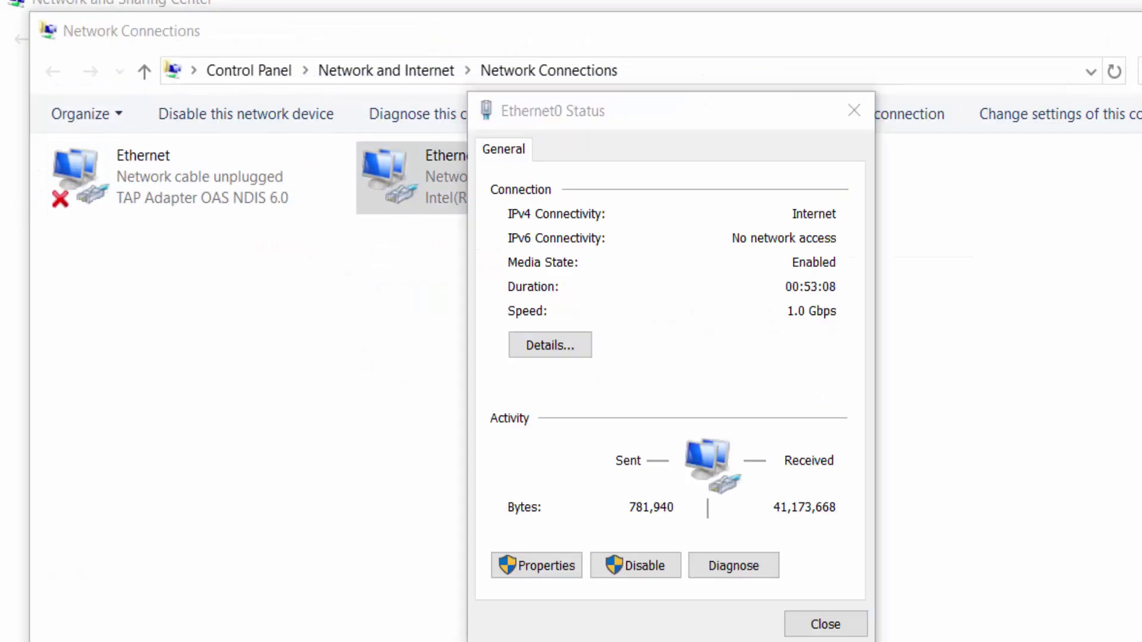
{"action": "left_click", "coordinate": [537, 565]}
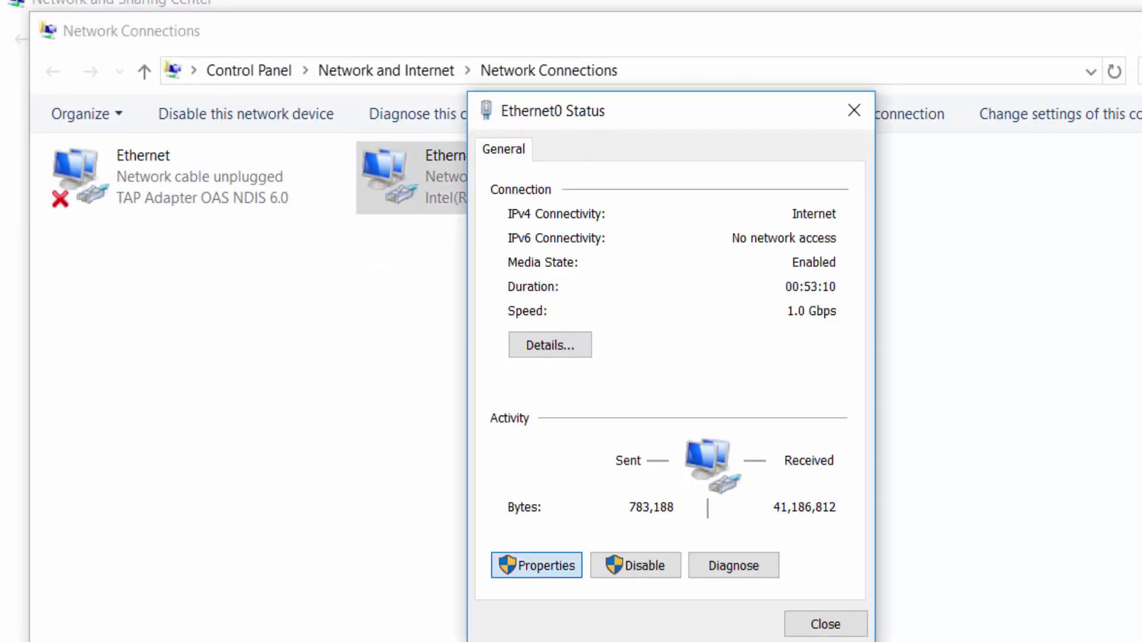
{"action": "double_click", "coordinate": [654, 403]}
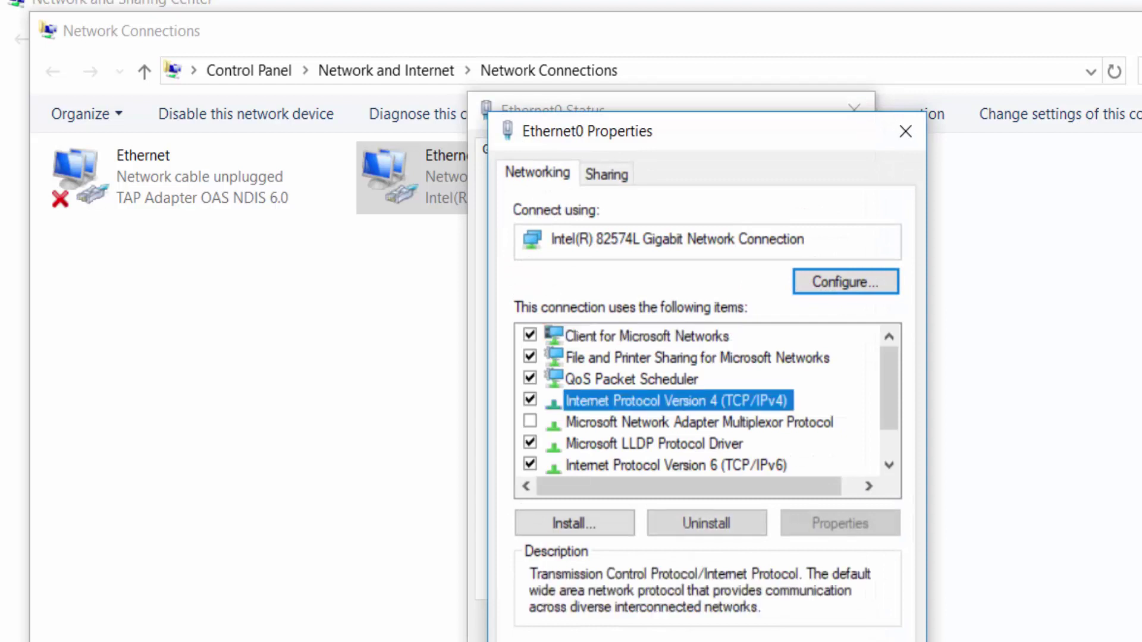
{"action": "left_click", "coordinate": [574, 411]}
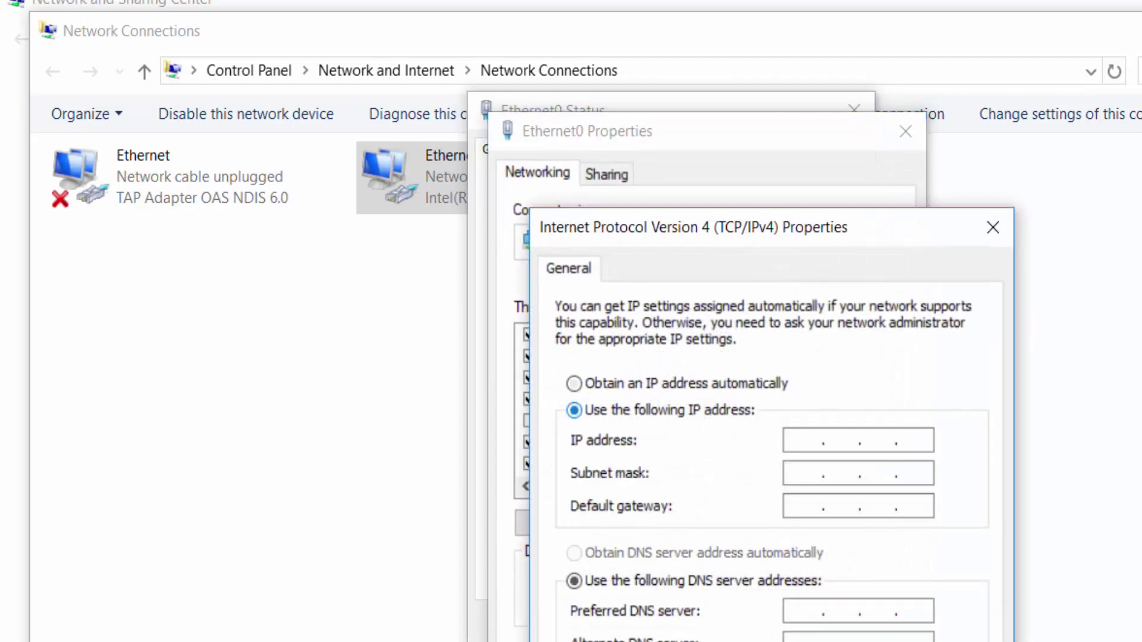
Enter 192.168.20.10 as the IP address with the 255.255.255.0 subnet mask.
{"action": "left_click", "coordinate": [805, 440]}
{"action": "type", "text": "10"}
{"action": "key", "text": "BackSpace"}
{"action": "key", "text": "BackSpace"}
{"action": "type", "text": "192.168."}
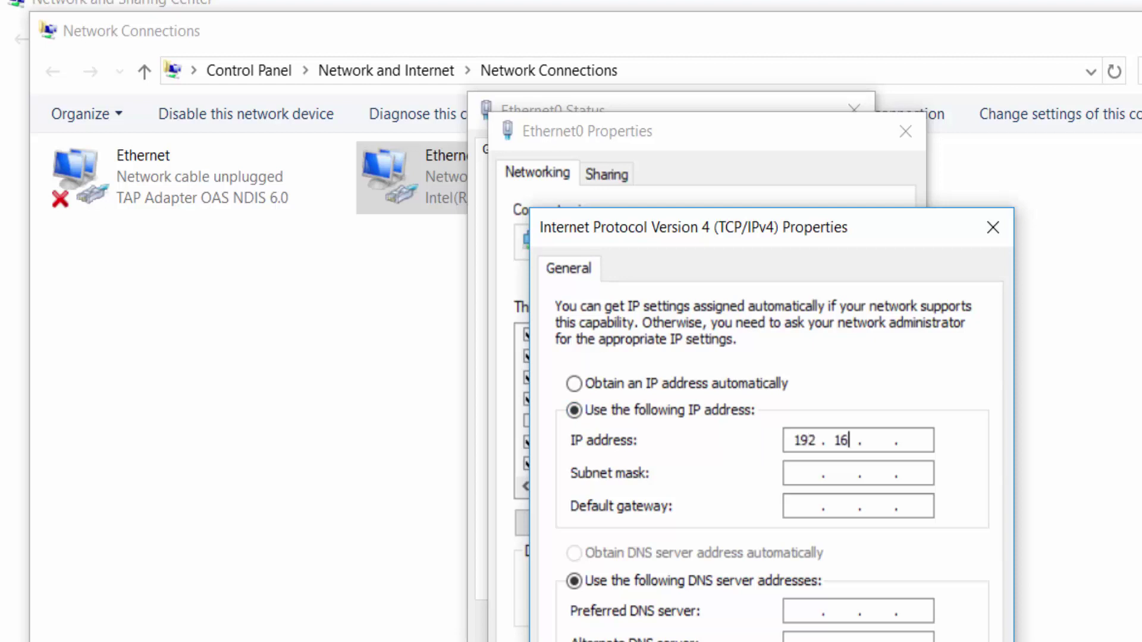
{"action": "type", "text": "10"}
{"action": "key", "text": "BackSpace"}
{"action": "key", "text": "BackSpace"}
{"action": "type", "text": "20 . 10"}
{"action": "key", "text": "Tab"}
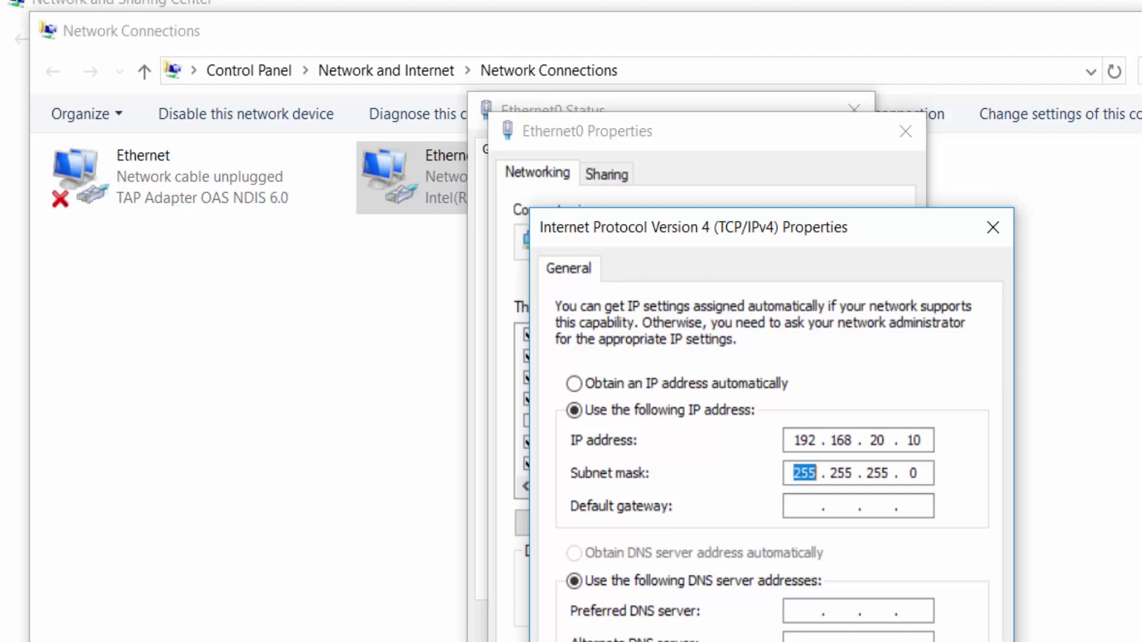
Set gateway and preferred DNS to 192.168.20.99, then save and close the windows.
{"action": "key", "text": "Tab"}
{"action": "type", "text": "192 . 168 . "}
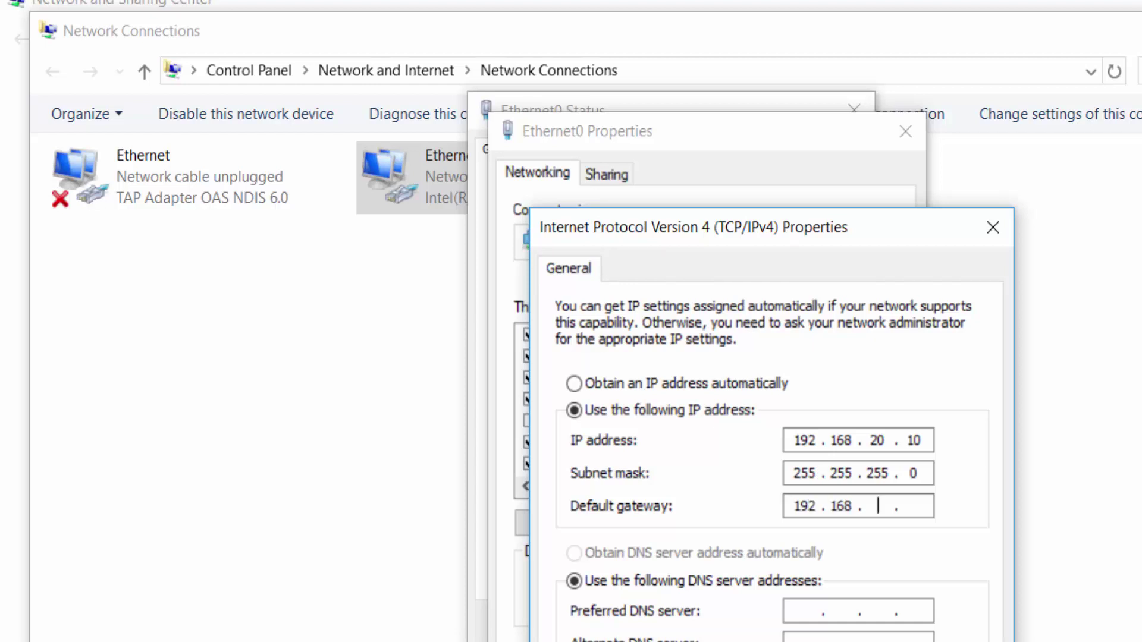
{"action": "type", "text": "20 . 99"}
{"action": "key", "text": "Tab"}
{"action": "key", "text": "Tab"}
{"action": "type", "text": "192.168."}
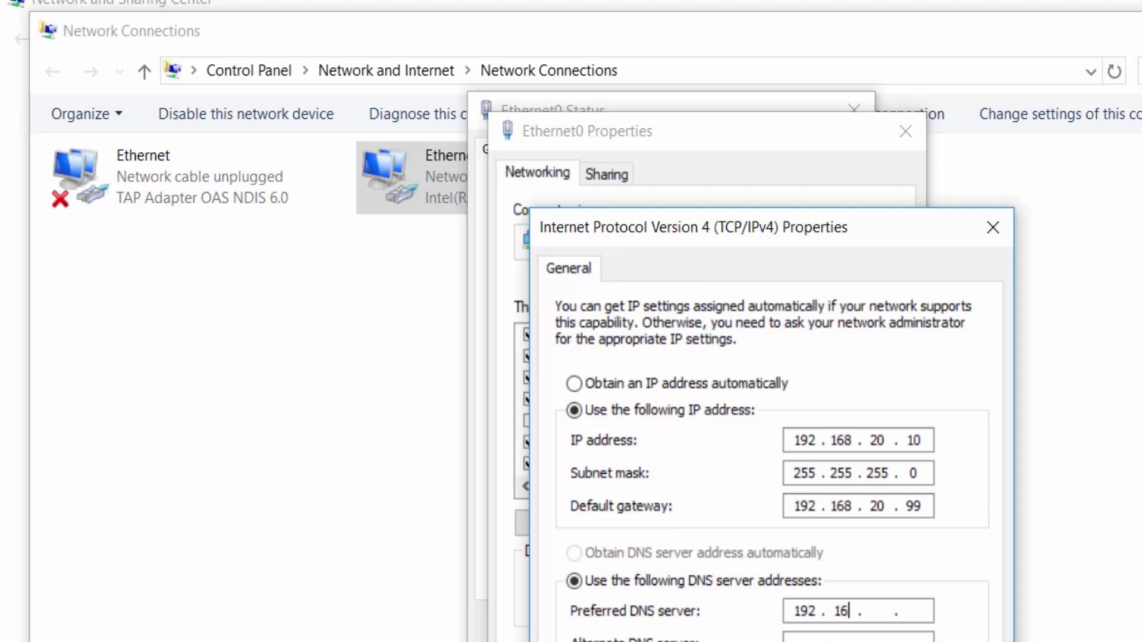
{"action": "type", "text": "20.99"}
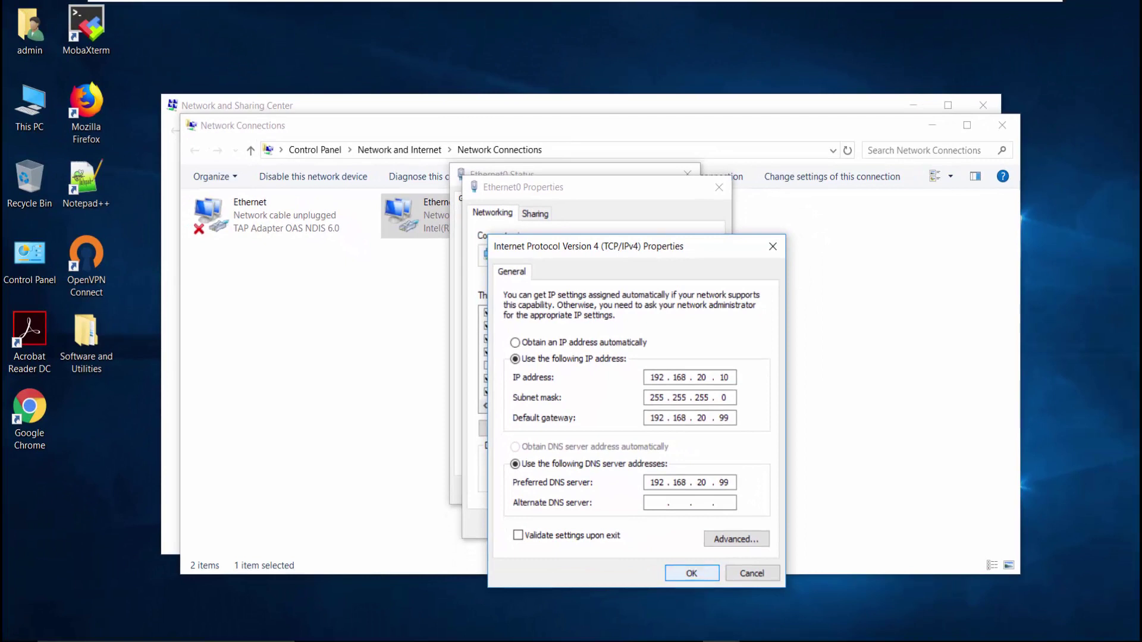
{"action": "key", "text": "Return"}
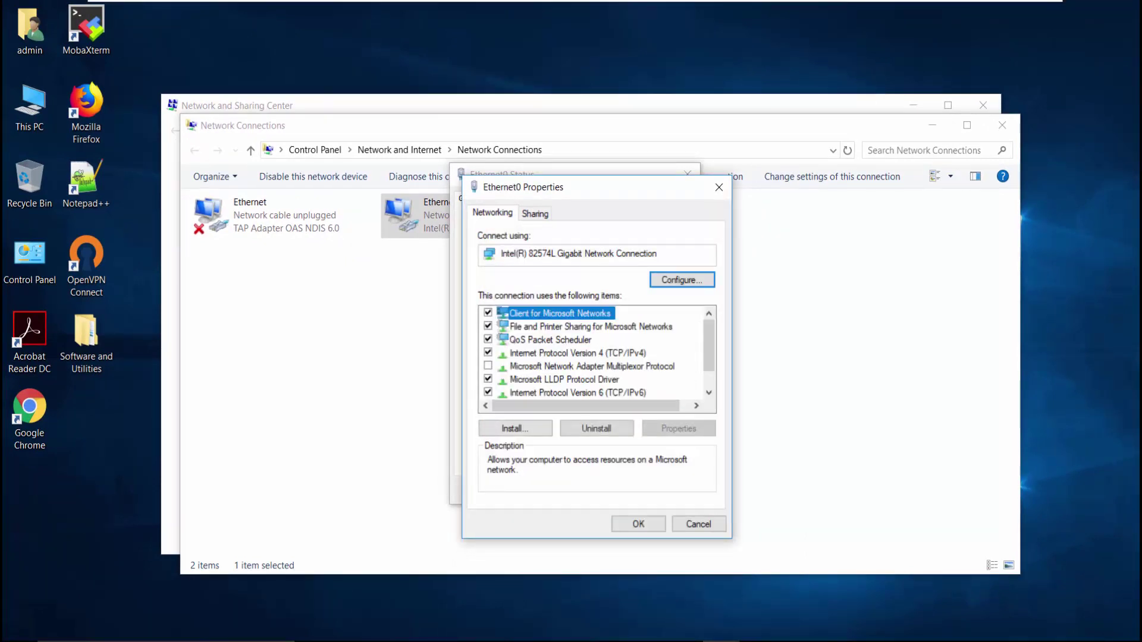
{"action": "key", "text": "Return"}
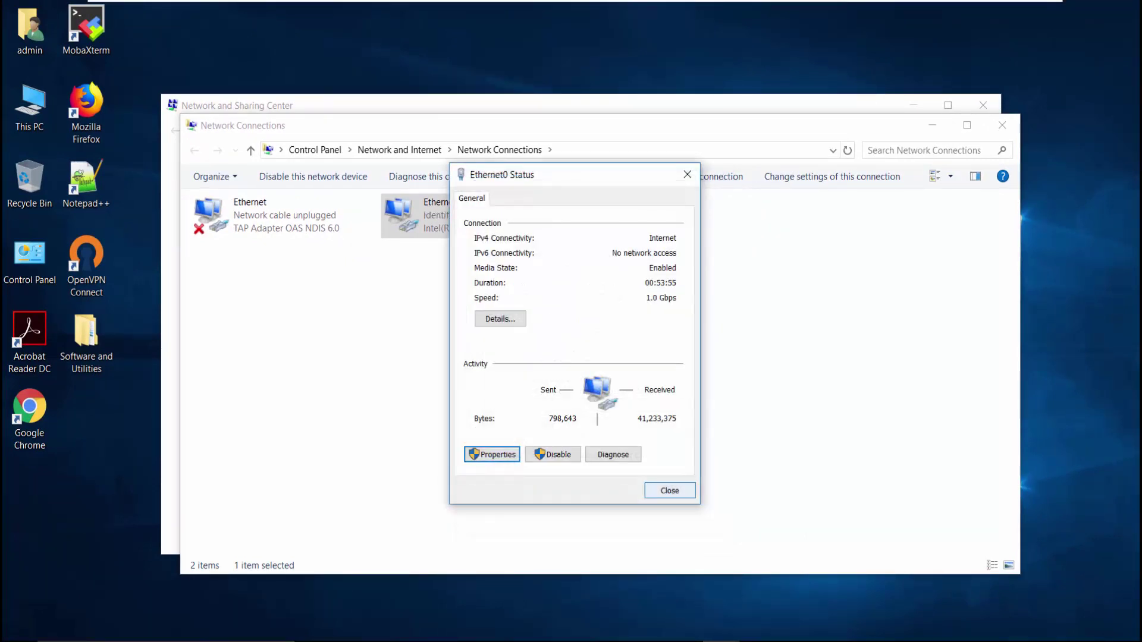
{"action": "key", "text": "Return"}
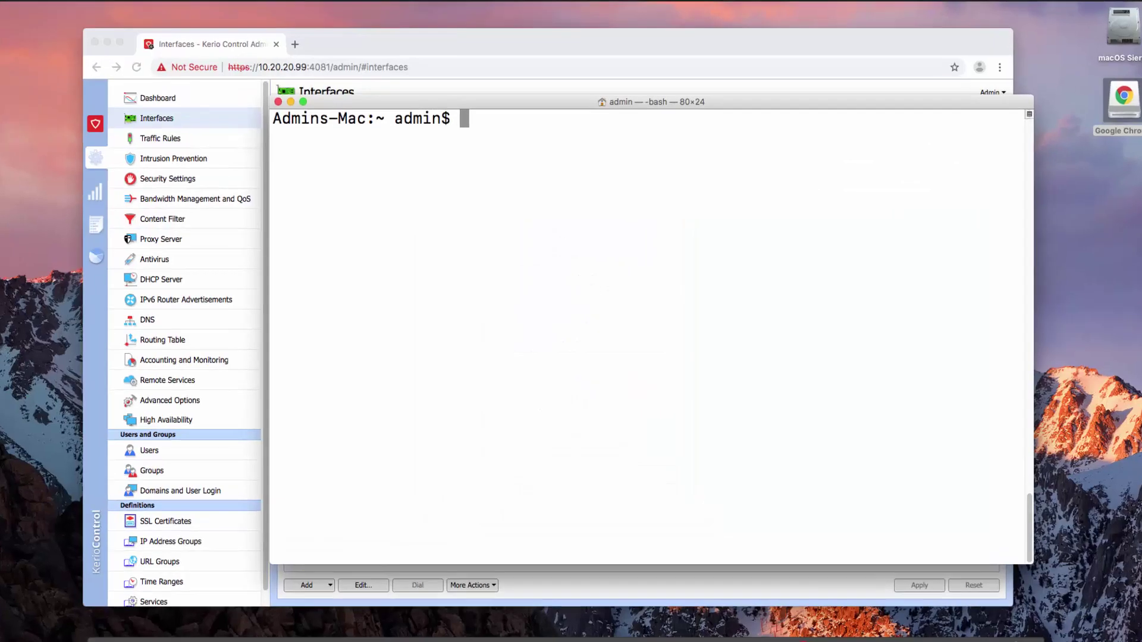
Ping 192.168.20.10 from the Mac Terminal, then stop it after the replies.
{"action": "type", "text": "ping"}
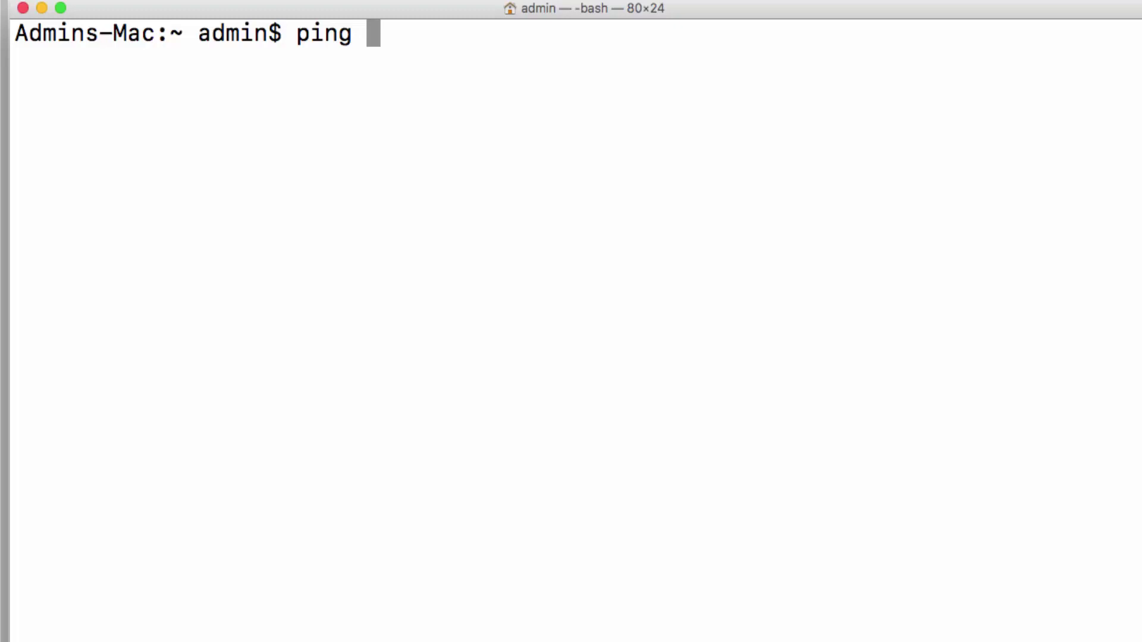
{"action": "type", "text": "192.168"}
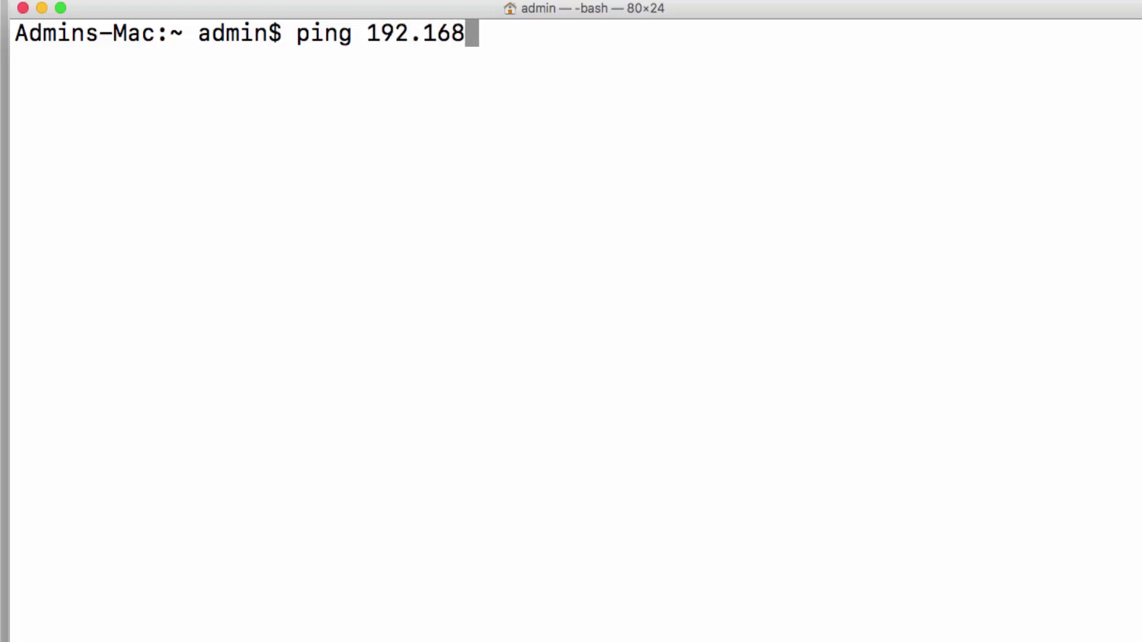
{"action": "type", "text": ".1"}
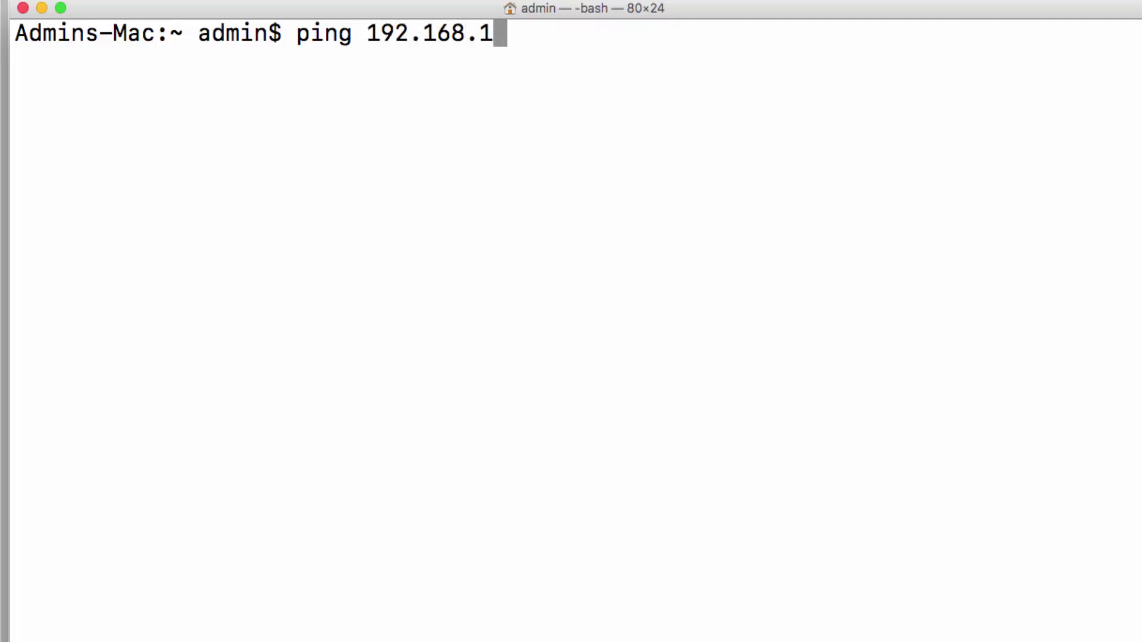
{"action": "key", "text": "BackSpace"}
{"action": "type", "text": "20."}
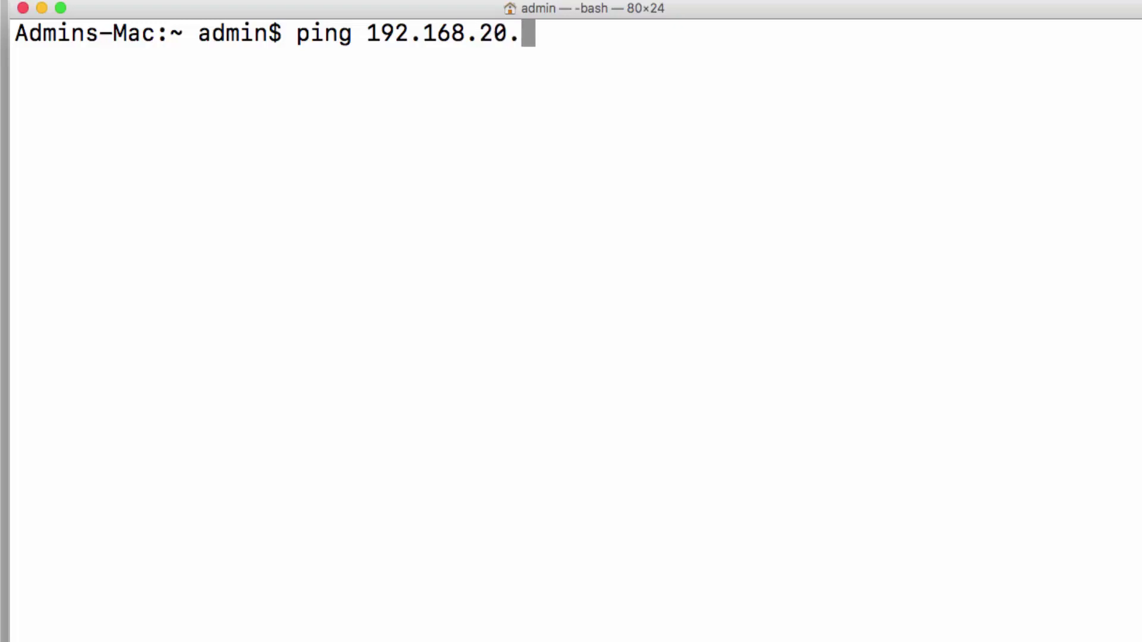
{"action": "type", "text": "10"}
{"action": "key", "text": "Return"}
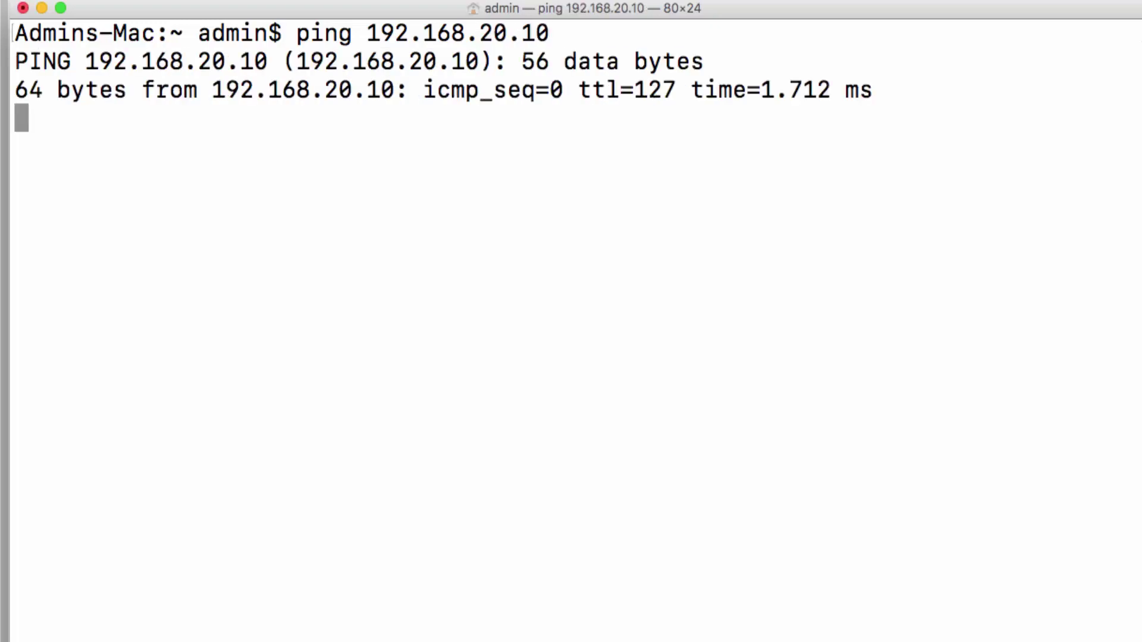
{"action": "key", "text": "ctrl+c"}
Ping 192.168.20.20 by editing the previous command.
{"action": "key", "text": "Up"}
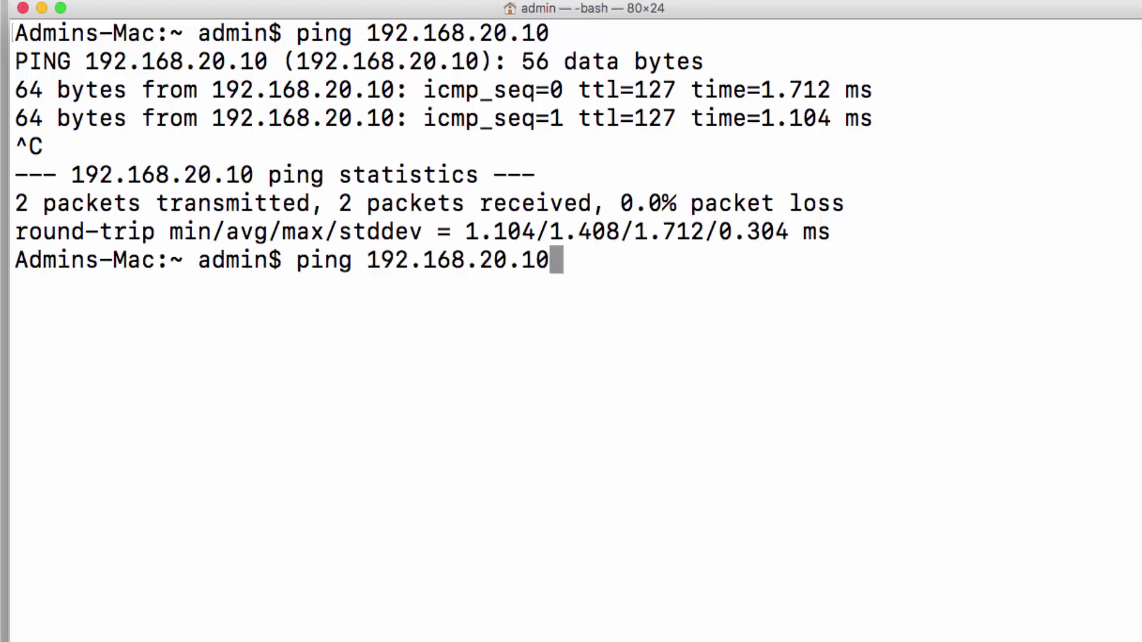
{"action": "key", "text": "BackSpace"}
{"action": "key", "text": "BackSpace"}
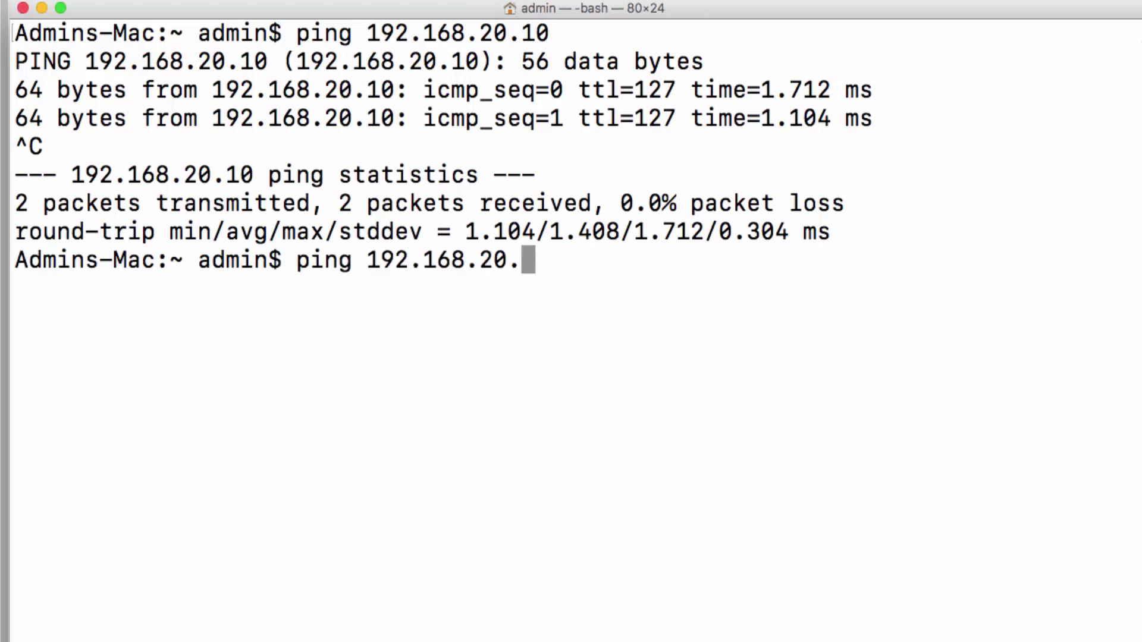
{"action": "type", "text": "20"}
{"action": "key", "text": "Return"}
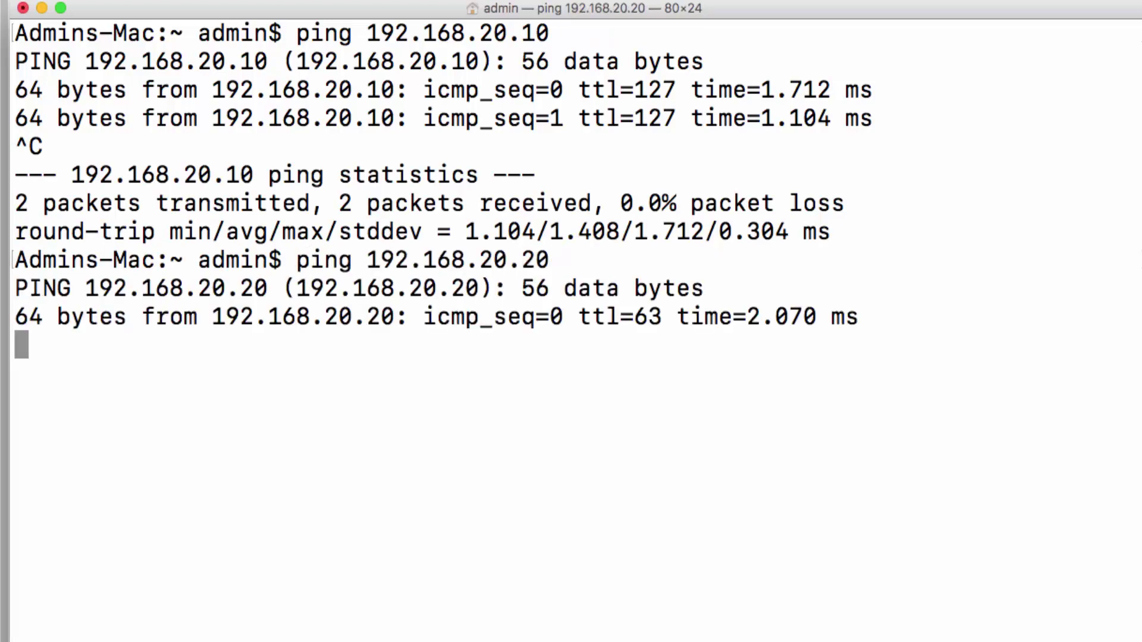